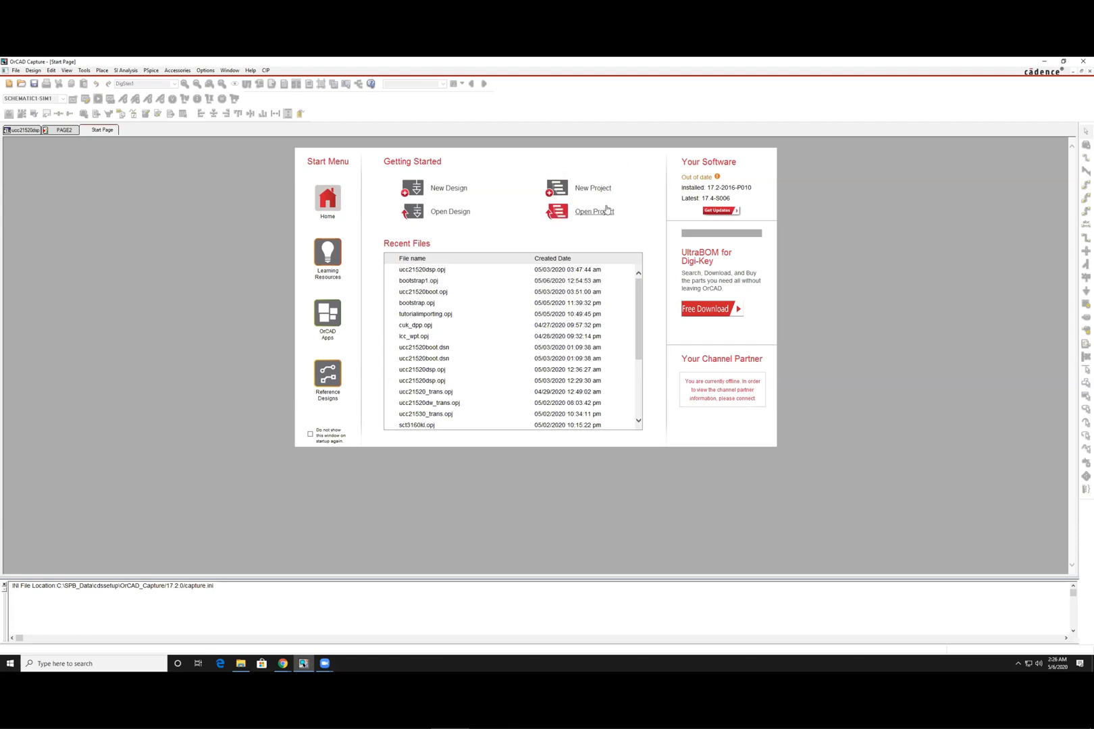
Step: Create a blank PSpice Analog or Mixed A/D project named DPS in C:\USERS\PUBLIC\DOCUMENTS
{"action": "left_click", "coordinate": [566, 188]}
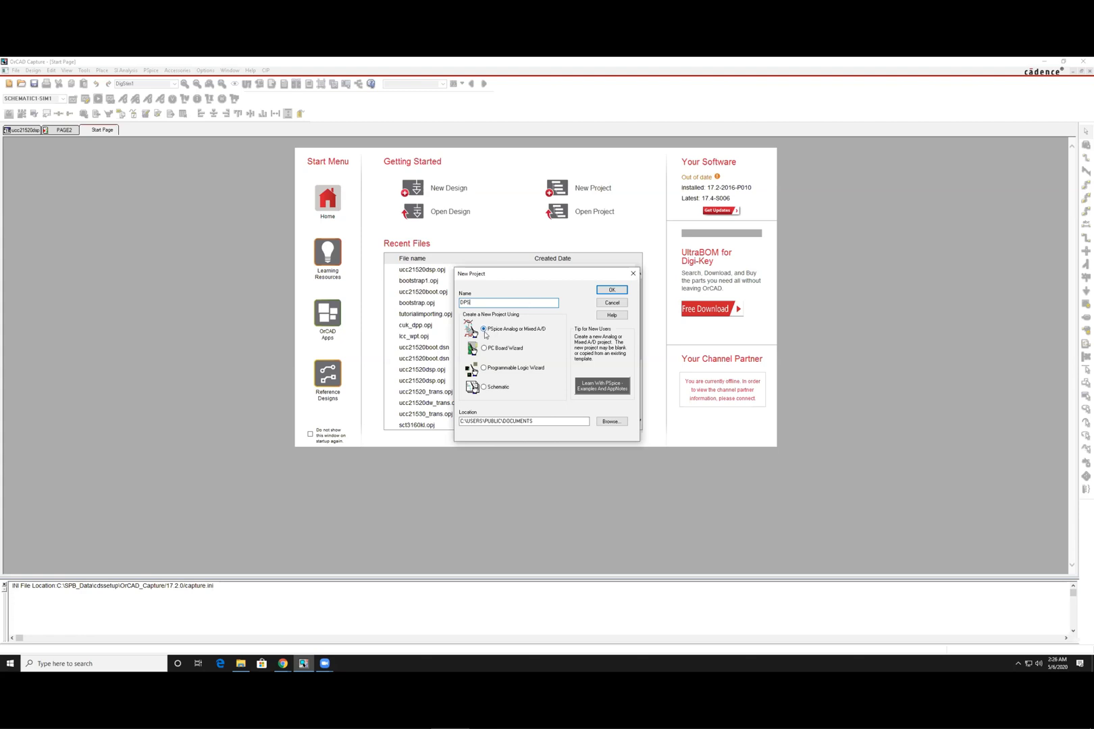
{"action": "left_click", "coordinate": [563, 422]}
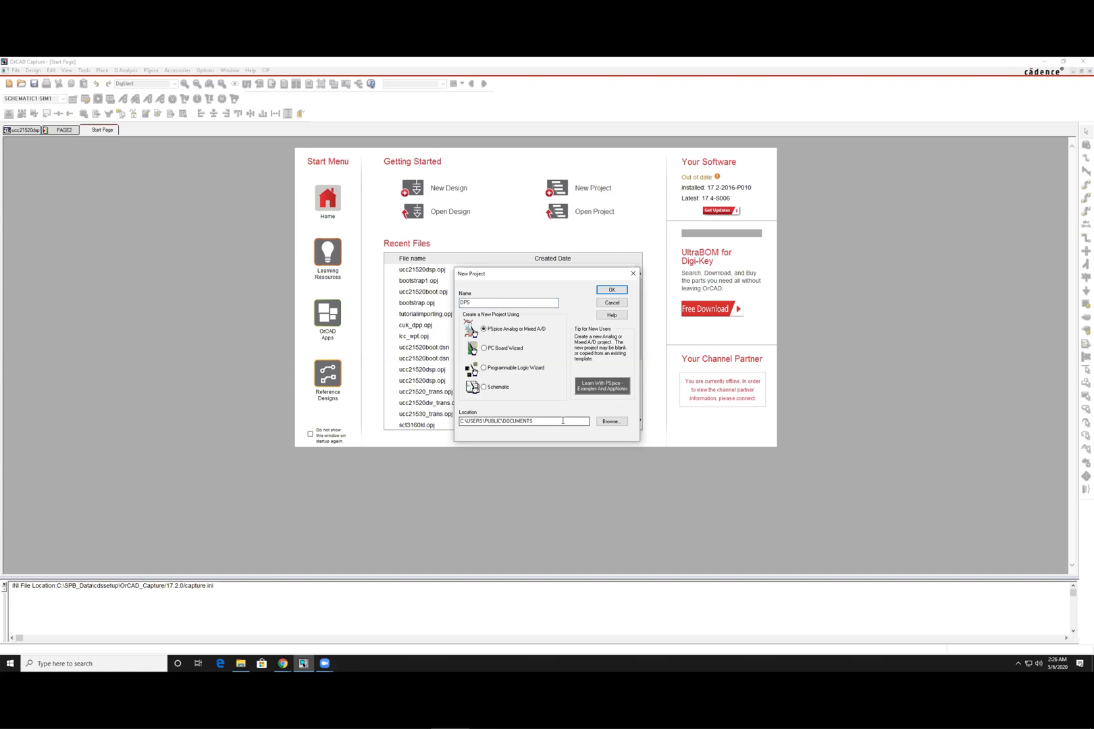
{"action": "left_click", "coordinate": [612, 422]}
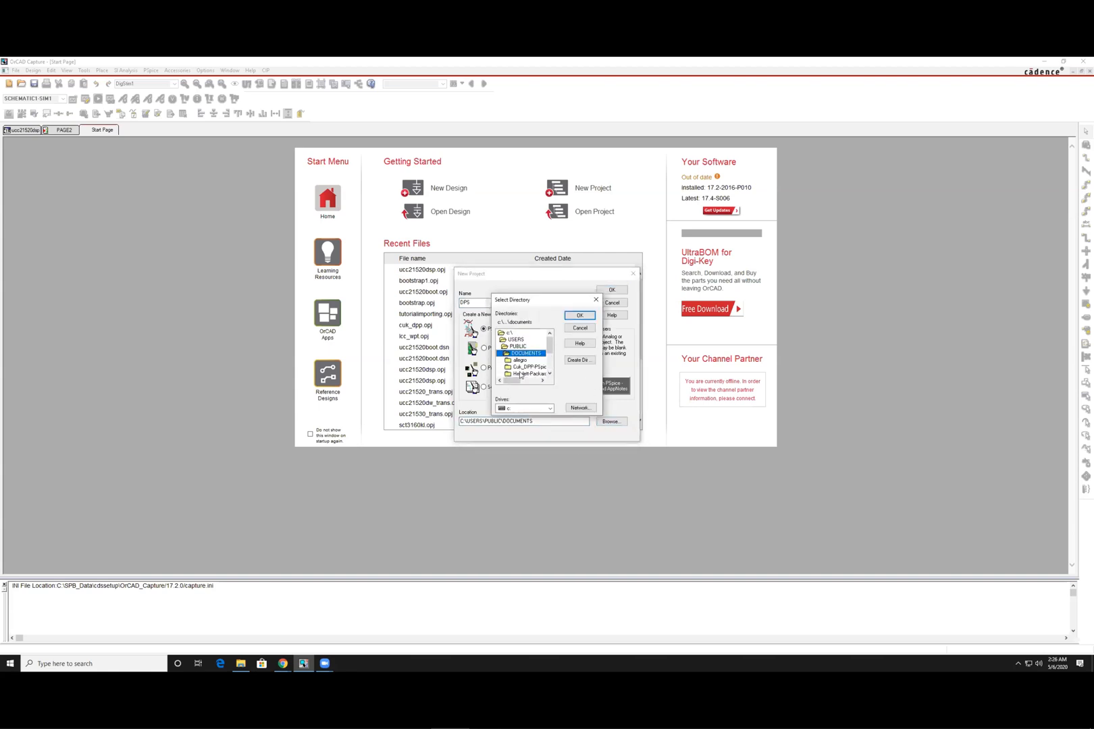
{"action": "left_click", "coordinate": [578, 315]}
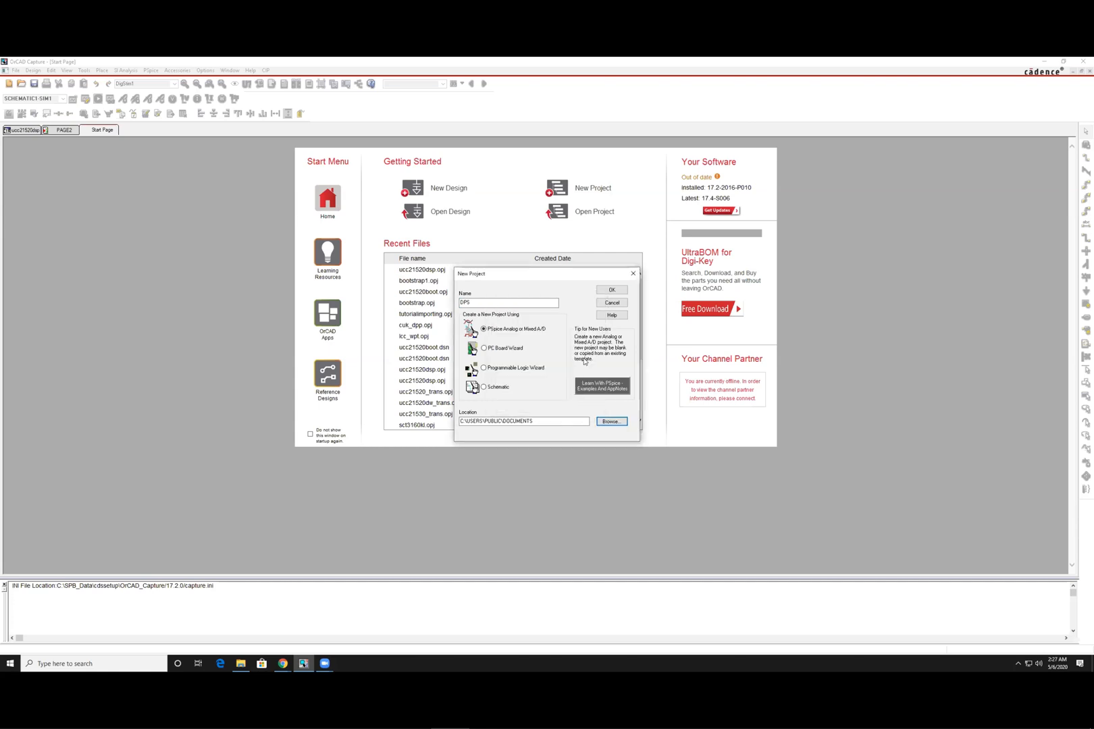
{"action": "left_click", "coordinate": [612, 289]}
{"action": "left_click", "coordinate": [494, 373]}
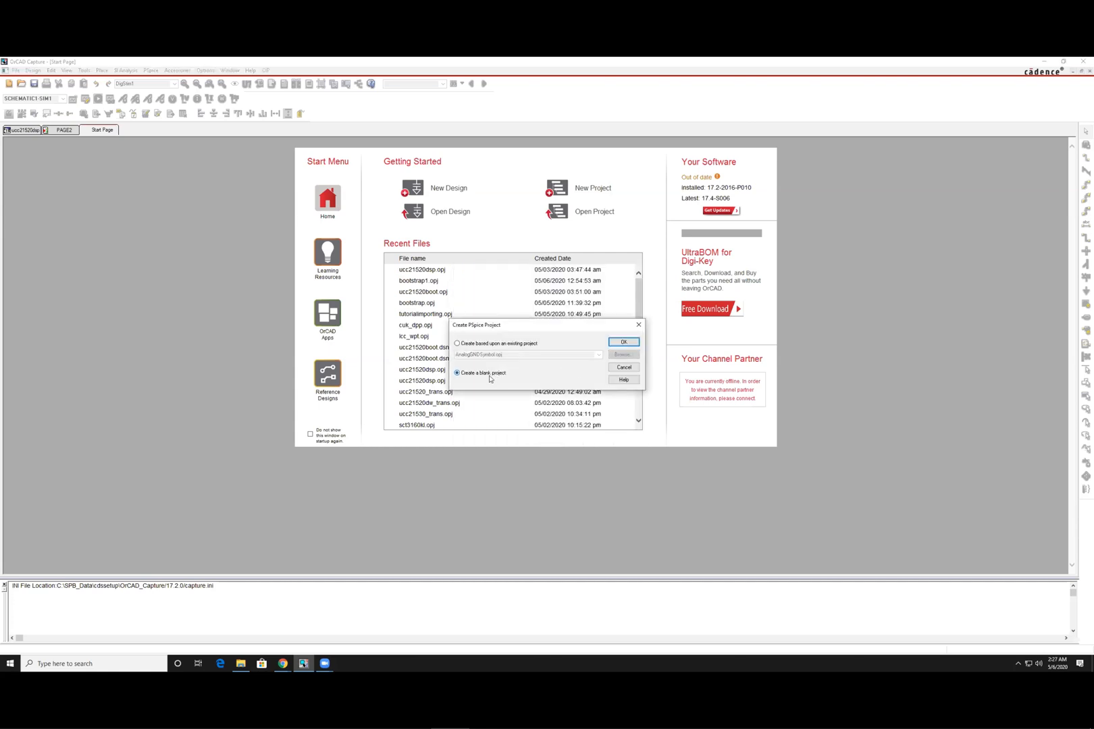
{"action": "left_click", "coordinate": [624, 343]}
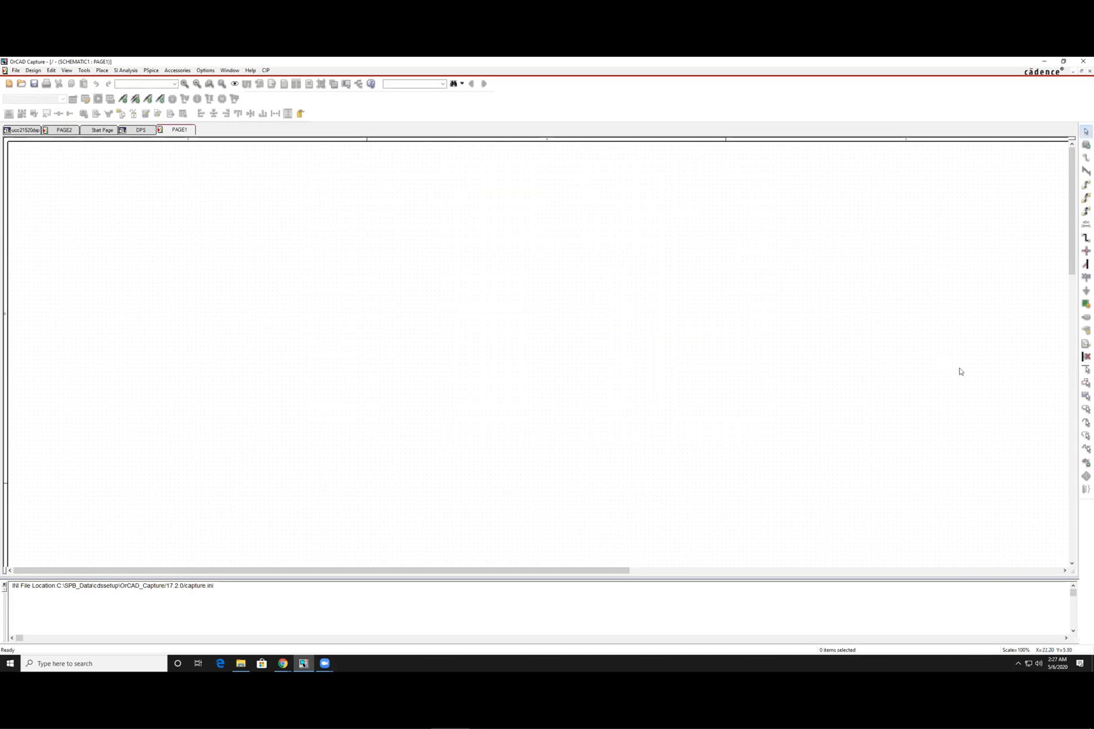
Step: Start placing parts on the schematic page and select all the part libraries for the search
{"action": "left_click", "coordinate": [101, 71]}
{"action": "left_click", "coordinate": [109, 97]}
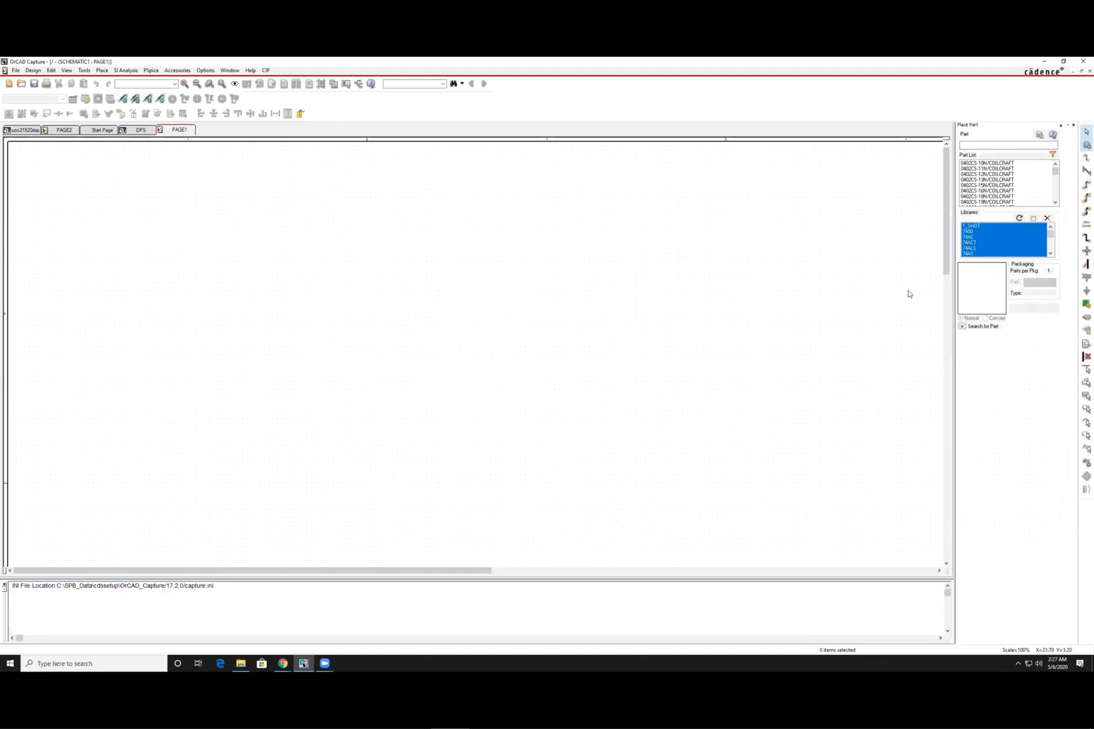
{"action": "left_click", "coordinate": [985, 238]}
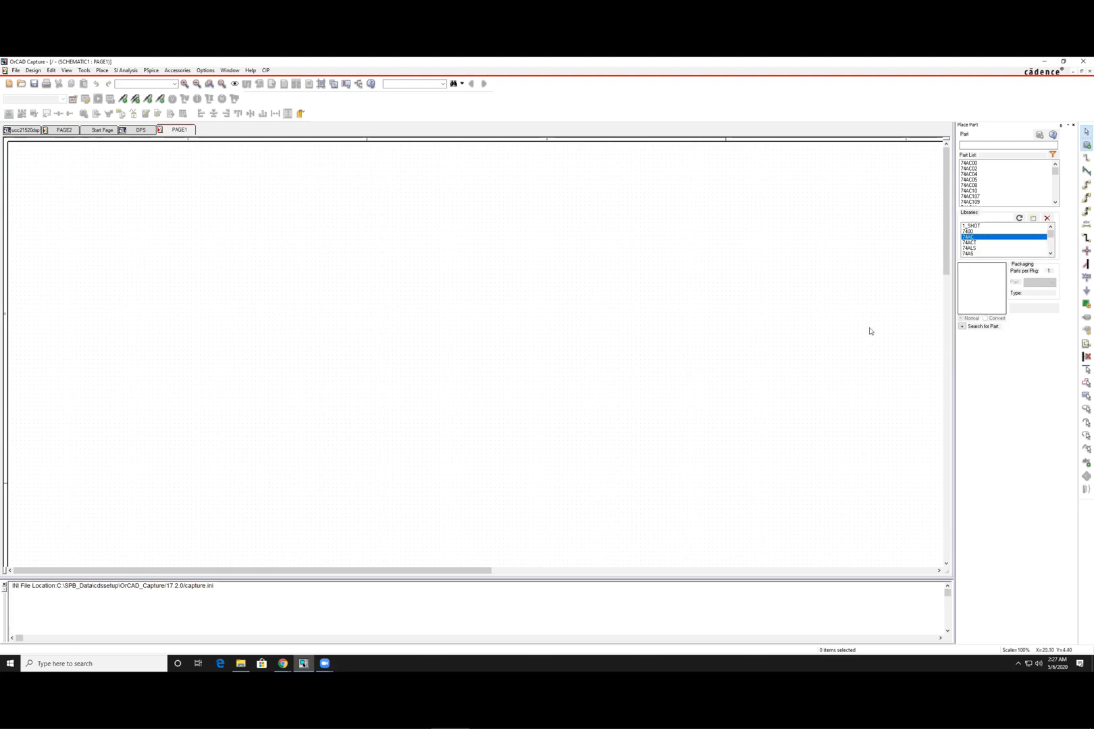
{"action": "left_click", "coordinate": [999, 227]}
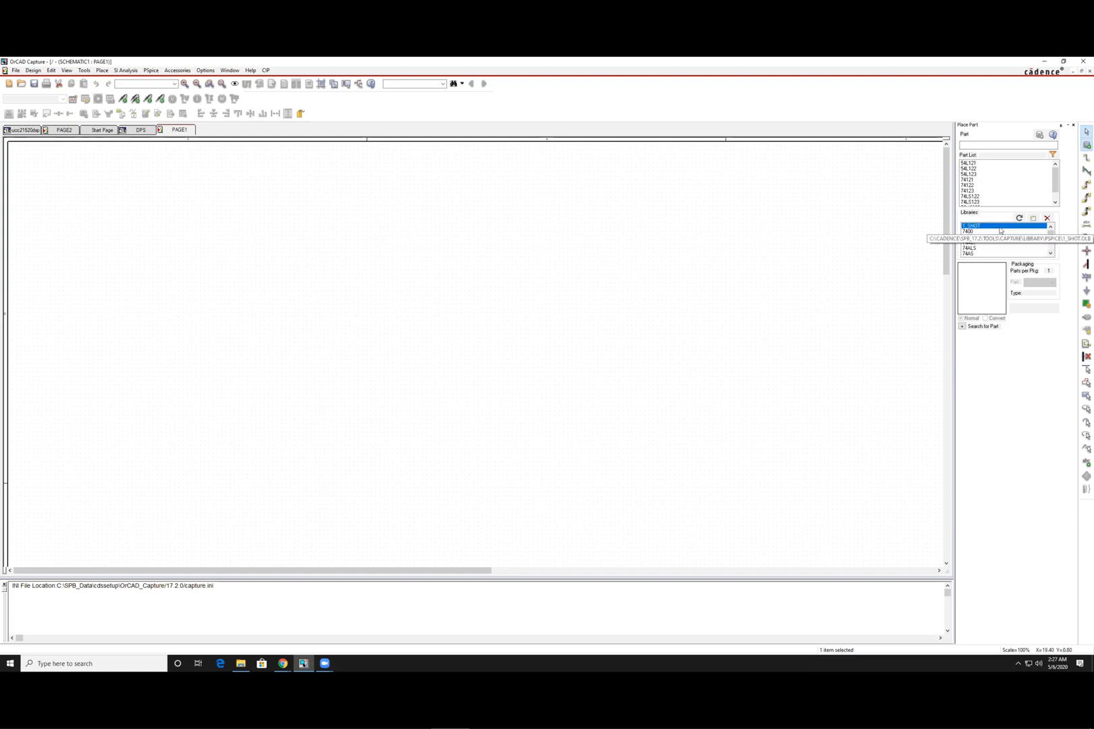
{"action": "key", "text": "ctrl+a"}
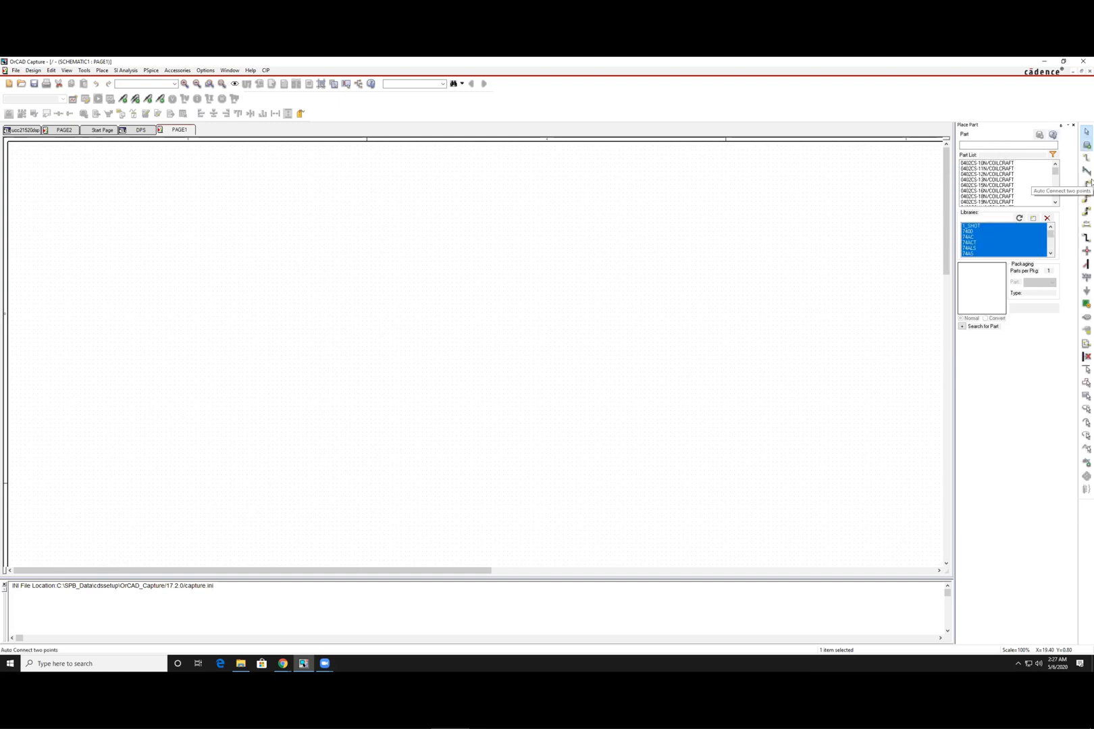
Step: Find the UCC21520DW_TRANS gate driver in the libraries and place it on the left half of the schematic
{"action": "left_click", "coordinate": [982, 146]}
{"action": "type", "text": "UC"}
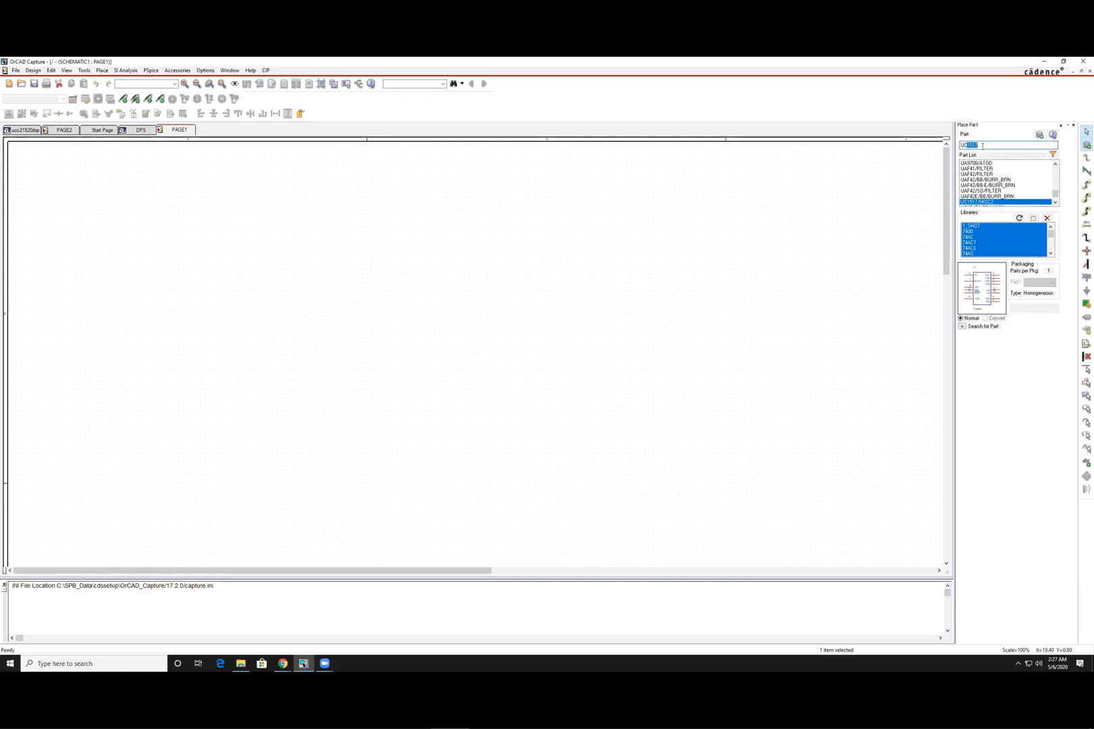
{"action": "type", "text": "C21520DW_TRANS"}
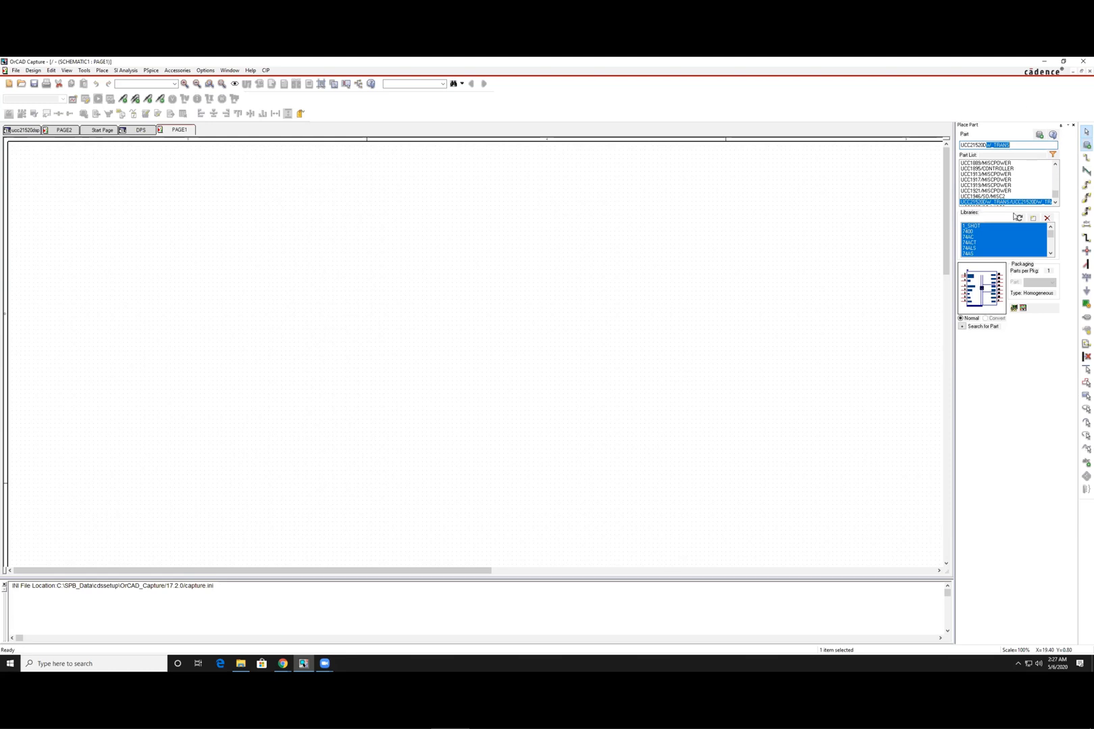
{"action": "left_click", "coordinate": [1011, 204]}
{"action": "double_click", "coordinate": [1010, 203]}
{"action": "left_click", "coordinate": [315, 298]}
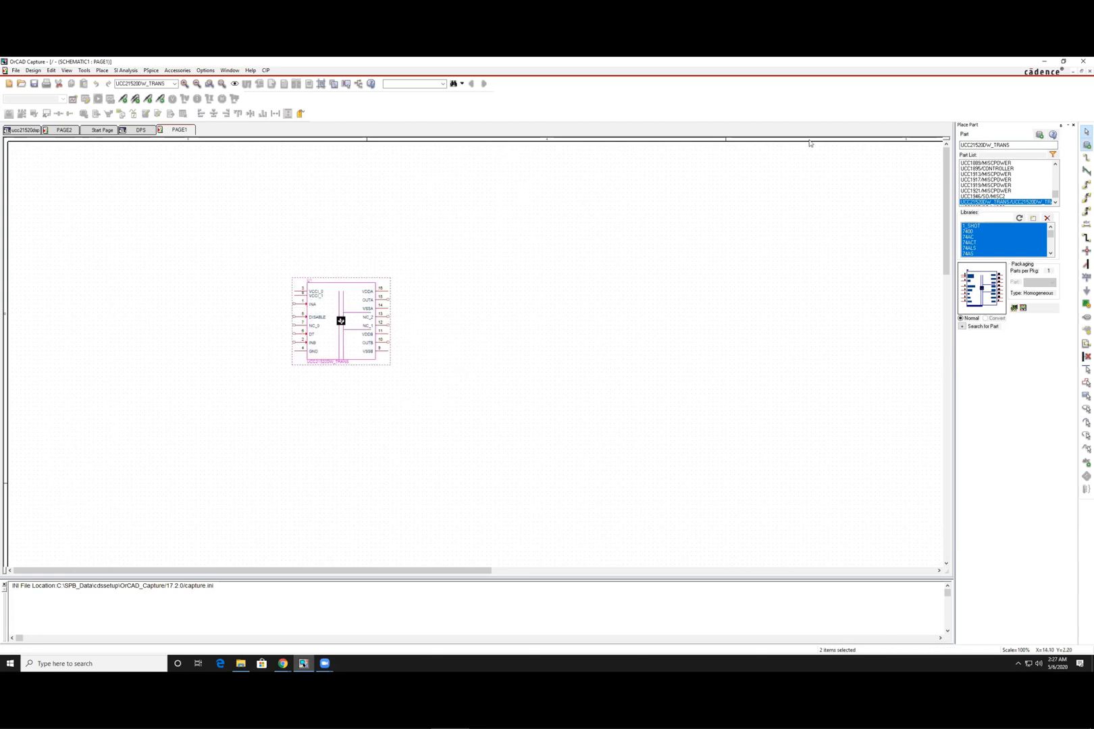
Step: Find the SCT3160KL part and place two of them, one above the other, to the right of the gate driver
{"action": "left_click_drag", "start_coordinate": [1045, 146], "coordinate": [922, 152]}
{"action": "key", "text": "BackSpace"}
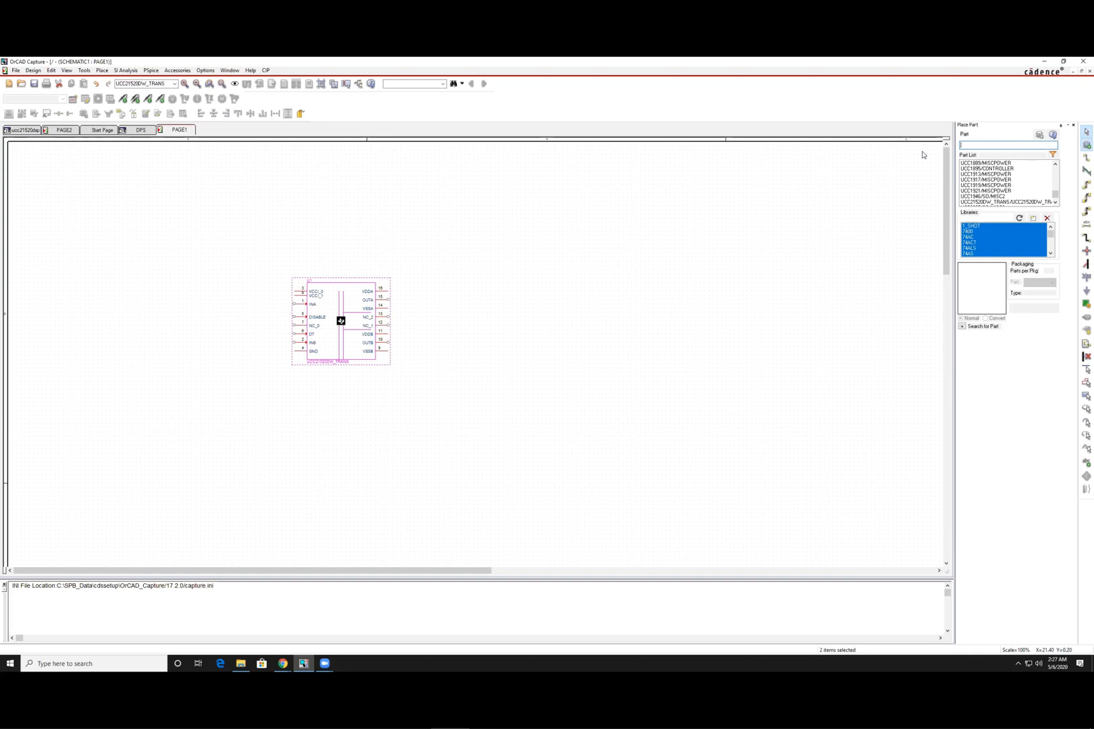
{"action": "type", "text": "SCT"}
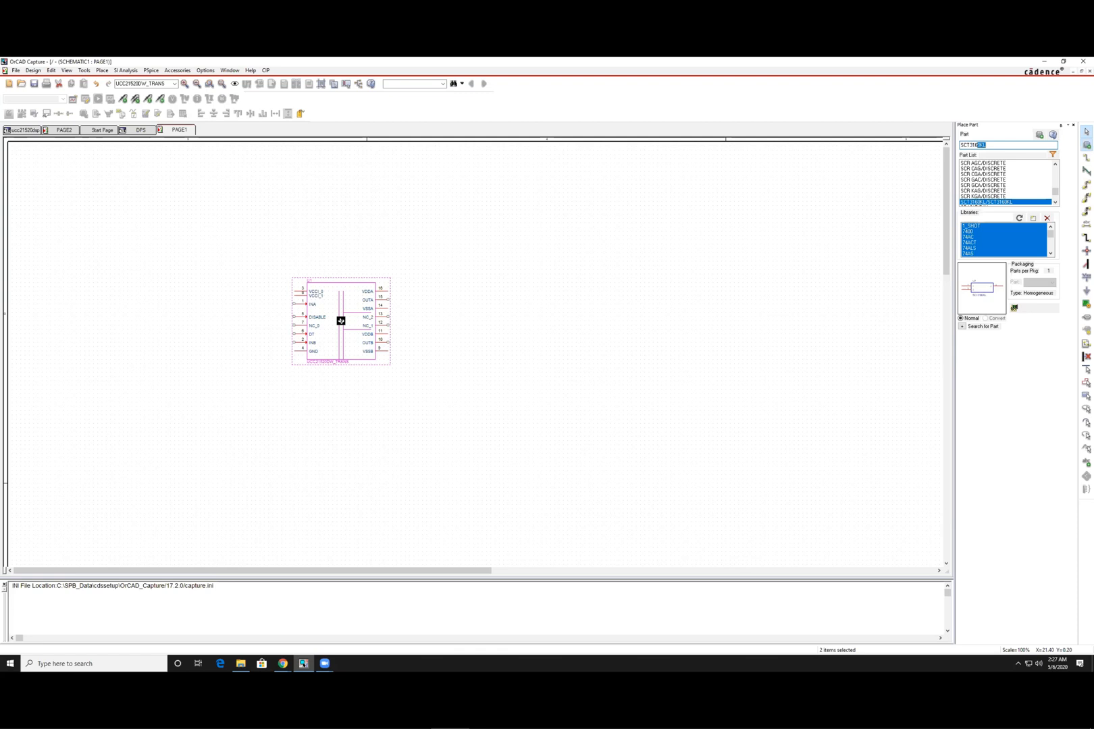
{"action": "type", "text": "3160KLK"}
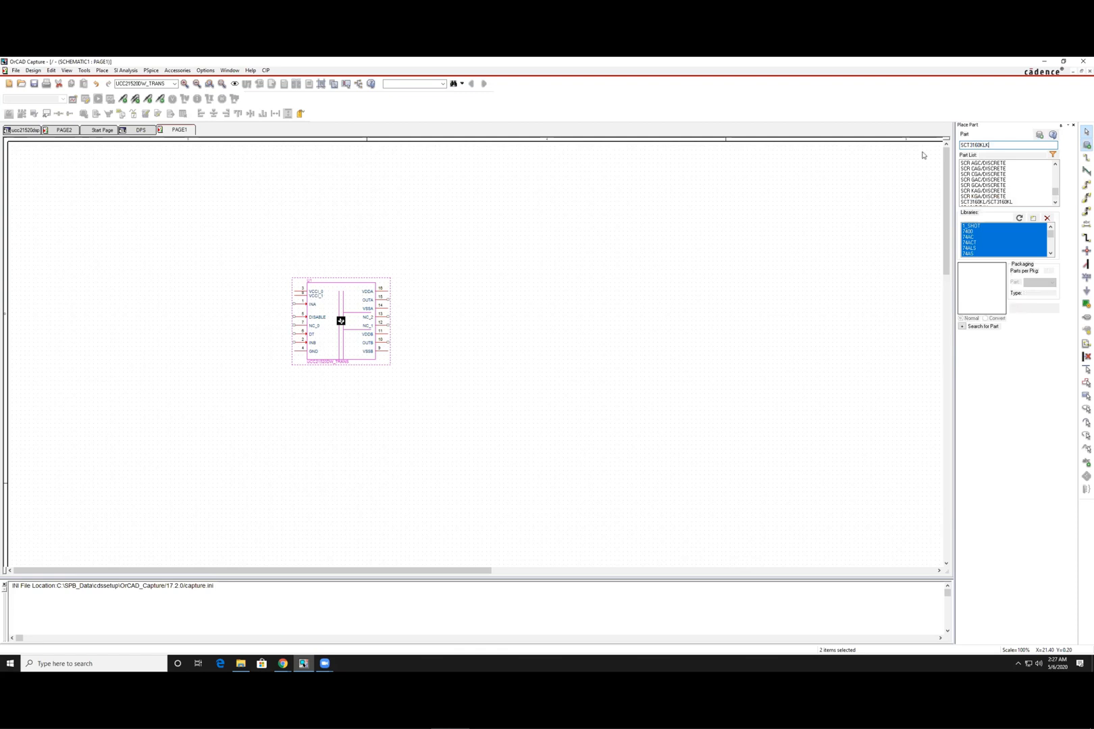
{"action": "key", "text": "BackSpace"}
{"action": "left_click_drag", "start_coordinate": [1000, 148], "coordinate": [959, 149]}
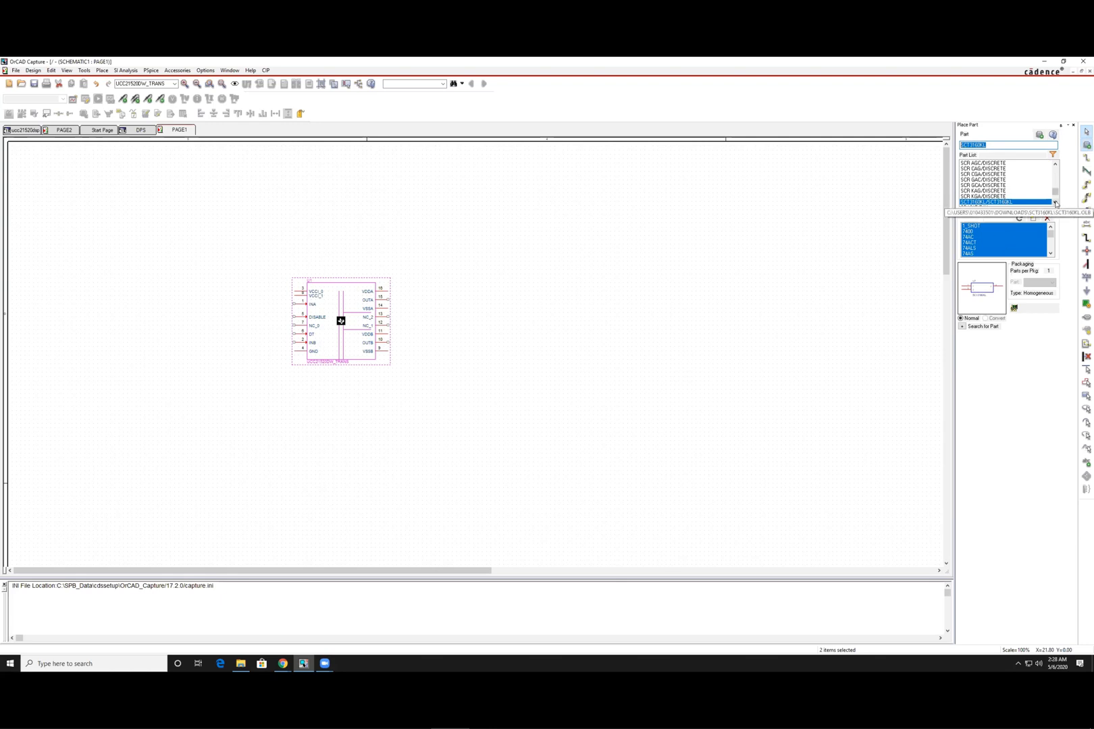
{"action": "left_click", "coordinate": [1010, 202]}
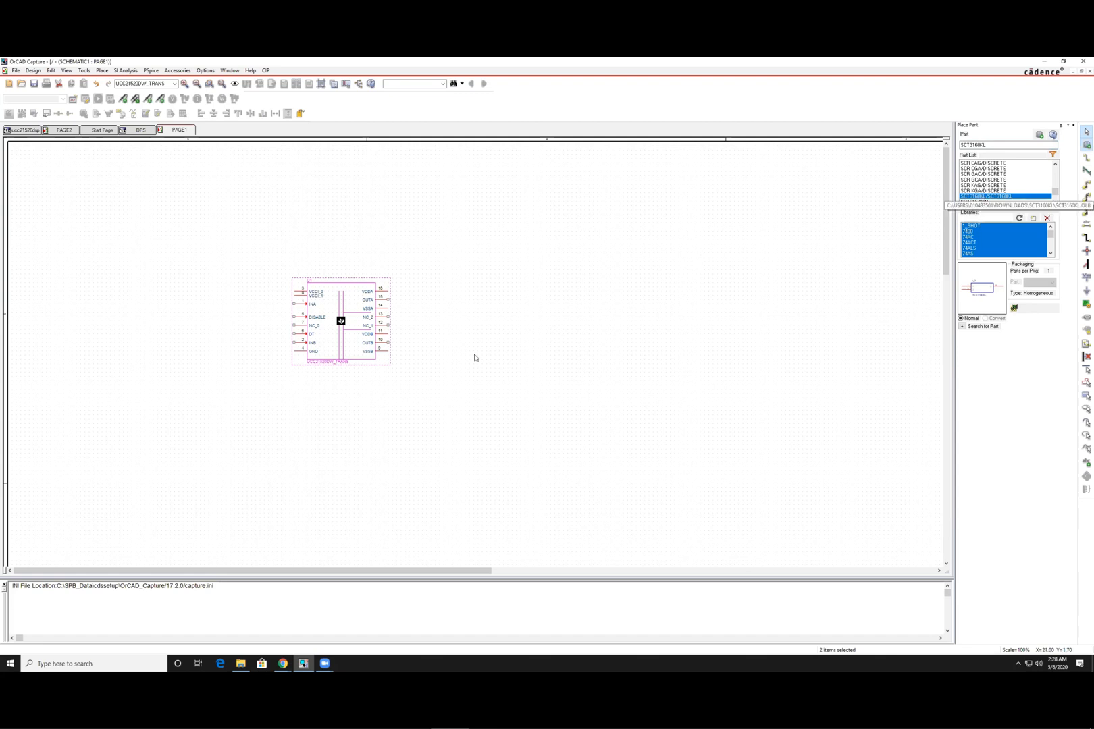
{"action": "left_click", "coordinate": [527, 276]}
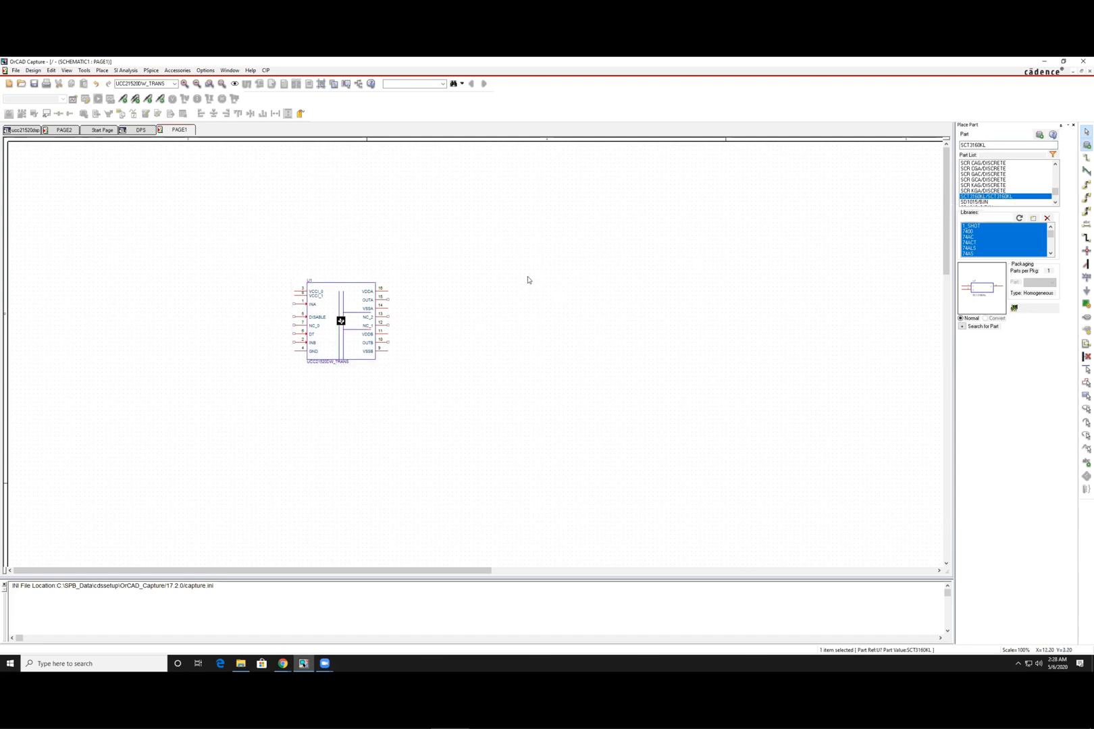
{"action": "left_click", "coordinate": [529, 339]}
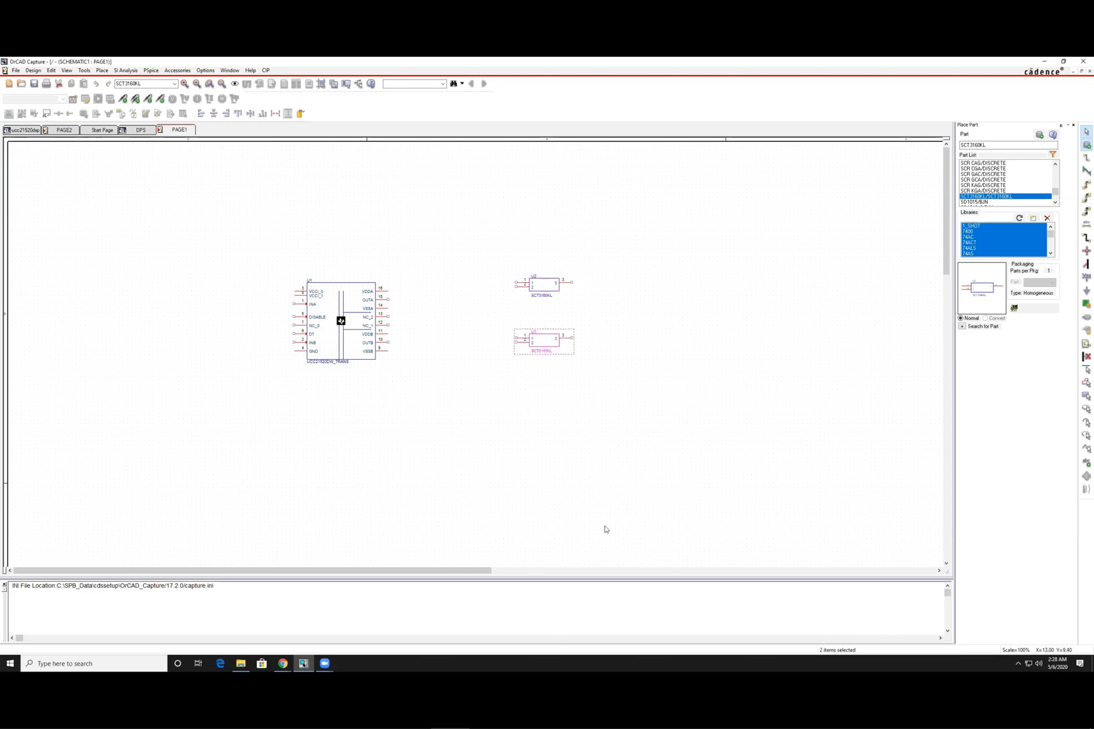
{"action": "left_click", "coordinate": [650, 511]}
Step: Delete the stray wire stub attached to the top of voltage source V6
{"action": "left_click_drag", "start_coordinate": [396, 572], "coordinate": [352, 564]}
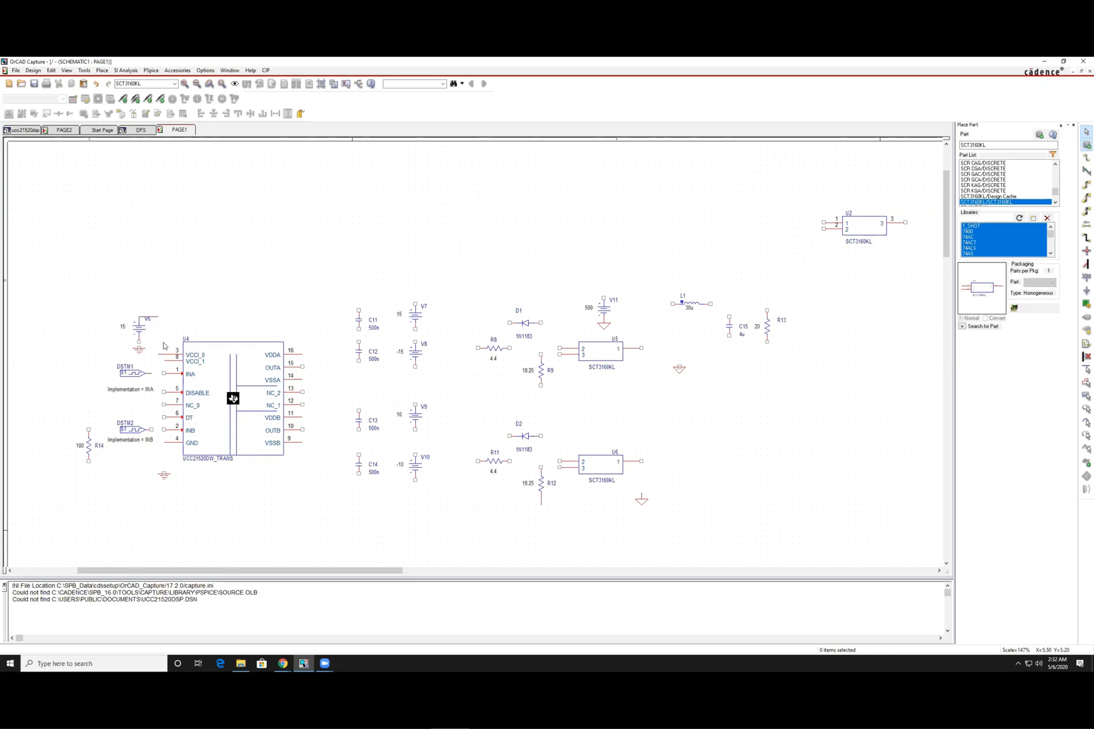
{"action": "left_click", "coordinate": [156, 317]}
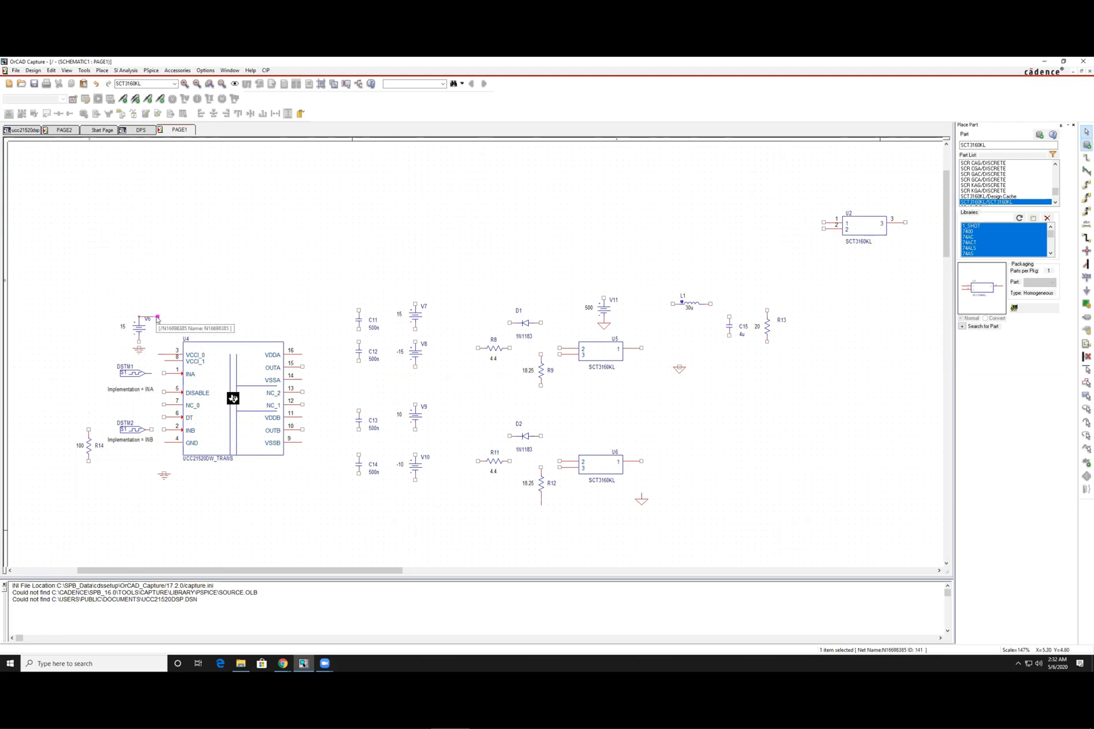
{"action": "left_click", "coordinate": [171, 327]}
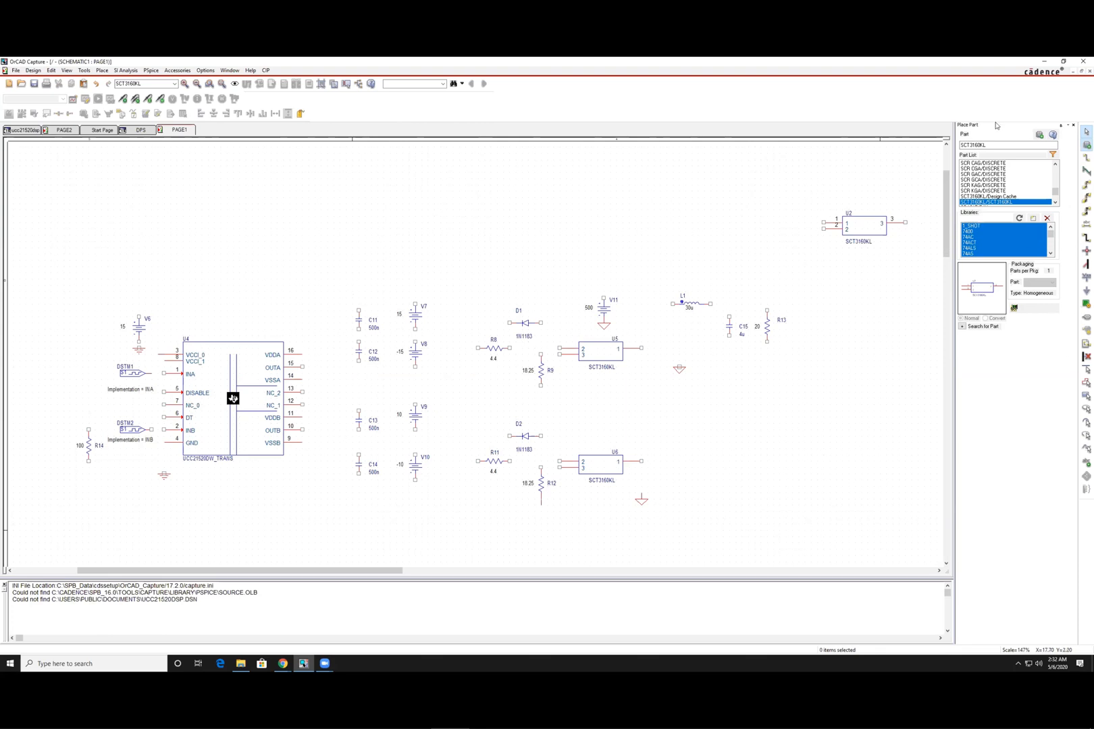
Step: Place an inductor L from the ANALOG library below the separate SCT3160KL part U2
{"action": "left_click_drag", "start_coordinate": [1001, 145], "coordinate": [937, 150]}
{"action": "key", "text": "BackSpace"}
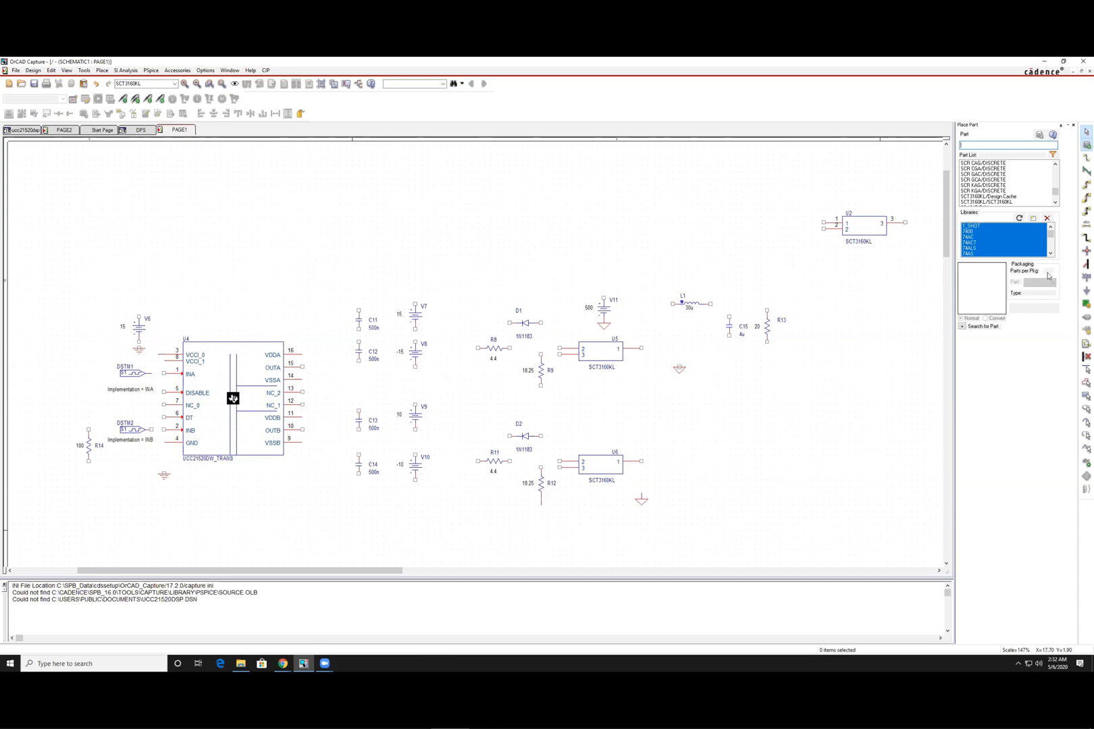
{"action": "type", "text": "l"}
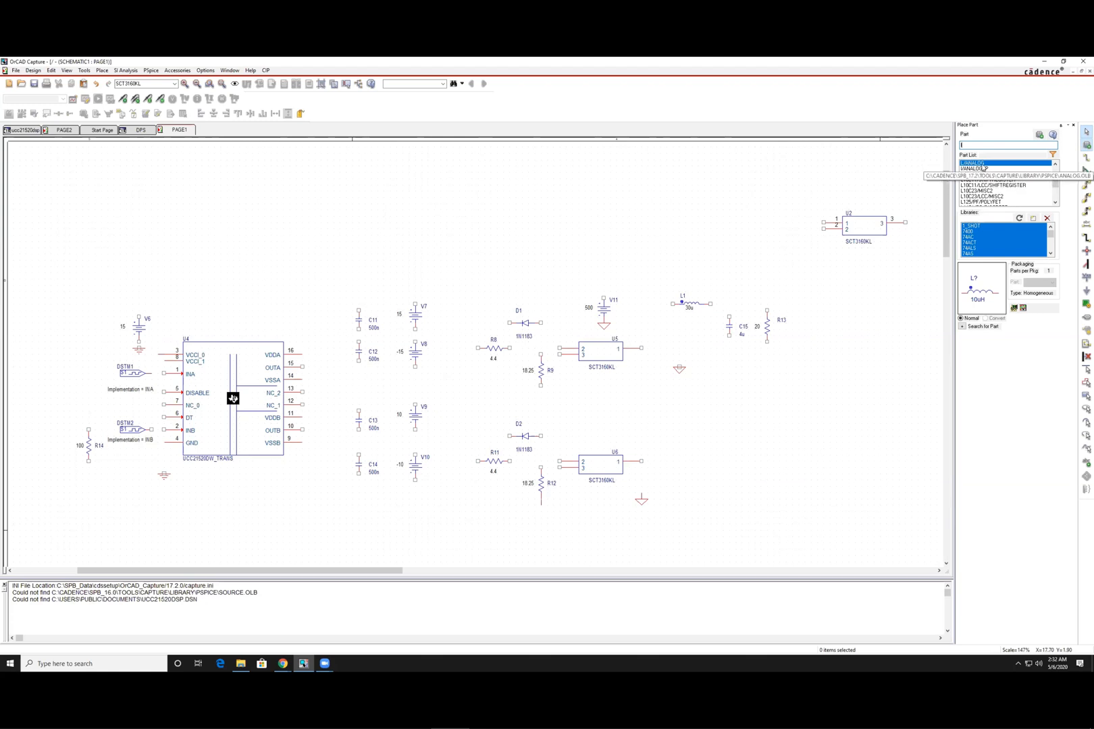
{"action": "double_click", "coordinate": [981, 166]}
{"action": "left_click", "coordinate": [857, 285]}
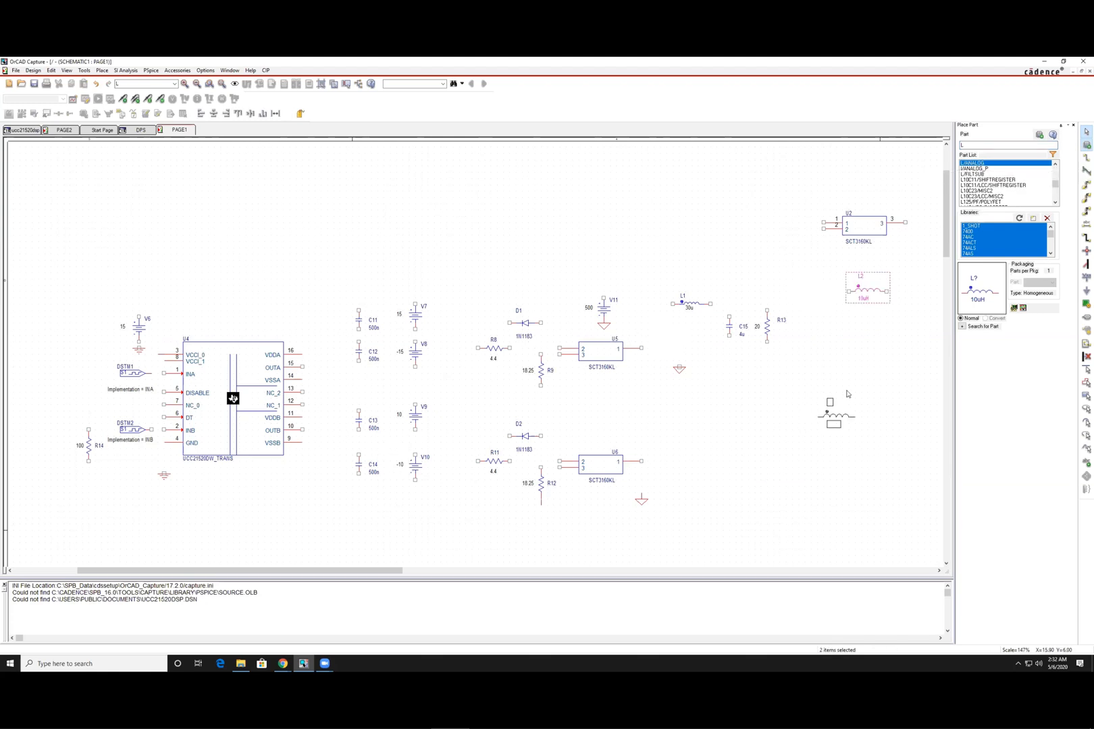
Step: Place a capacitor C from the ANALOG library below the new inductor L2
{"action": "left_click", "coordinate": [978, 144]}
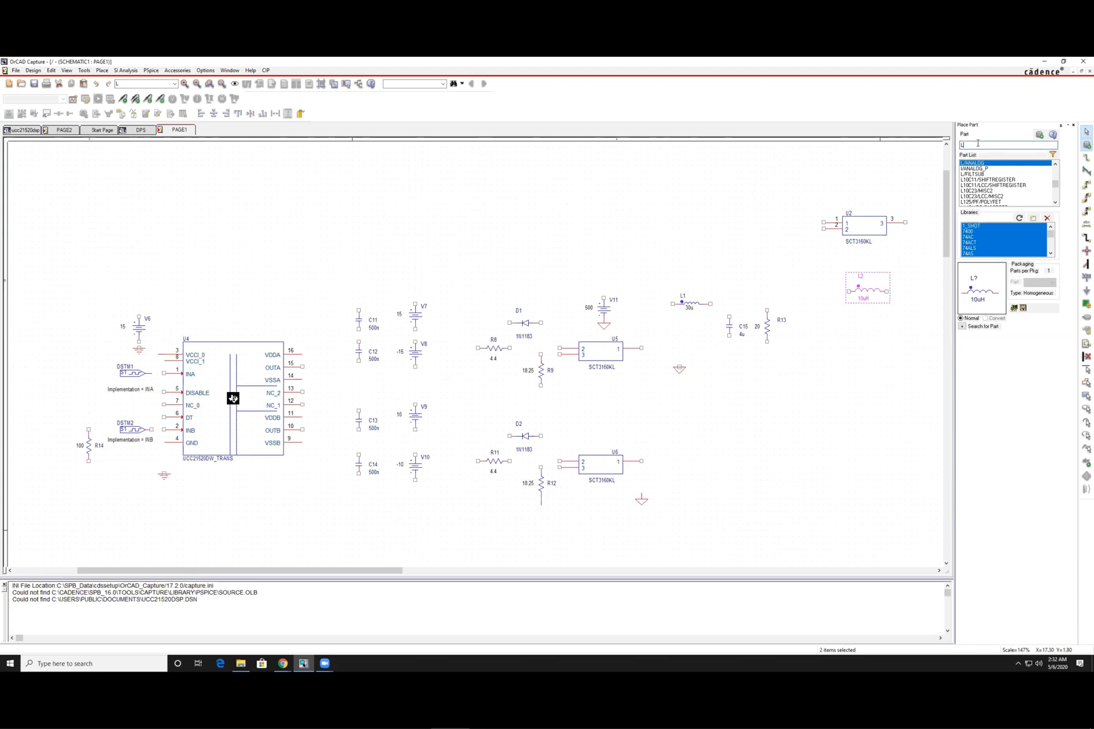
{"action": "key", "text": "BackSpace"}
{"action": "type", "text": "c"}
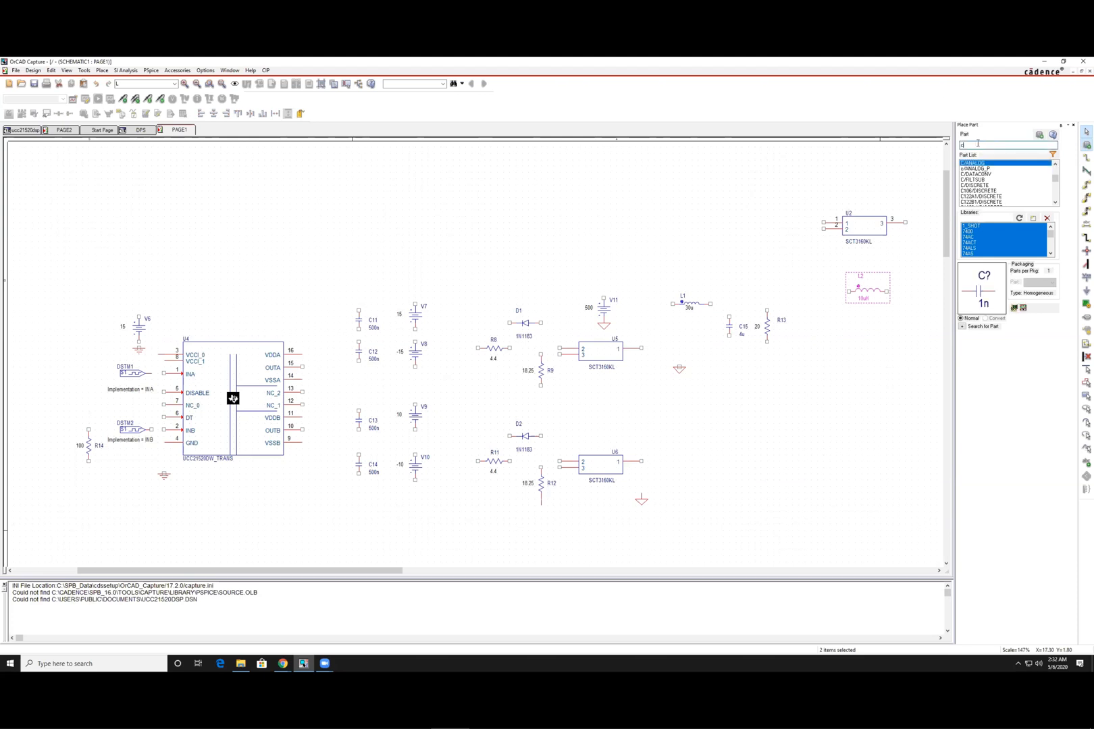
{"action": "key", "text": "Return"}
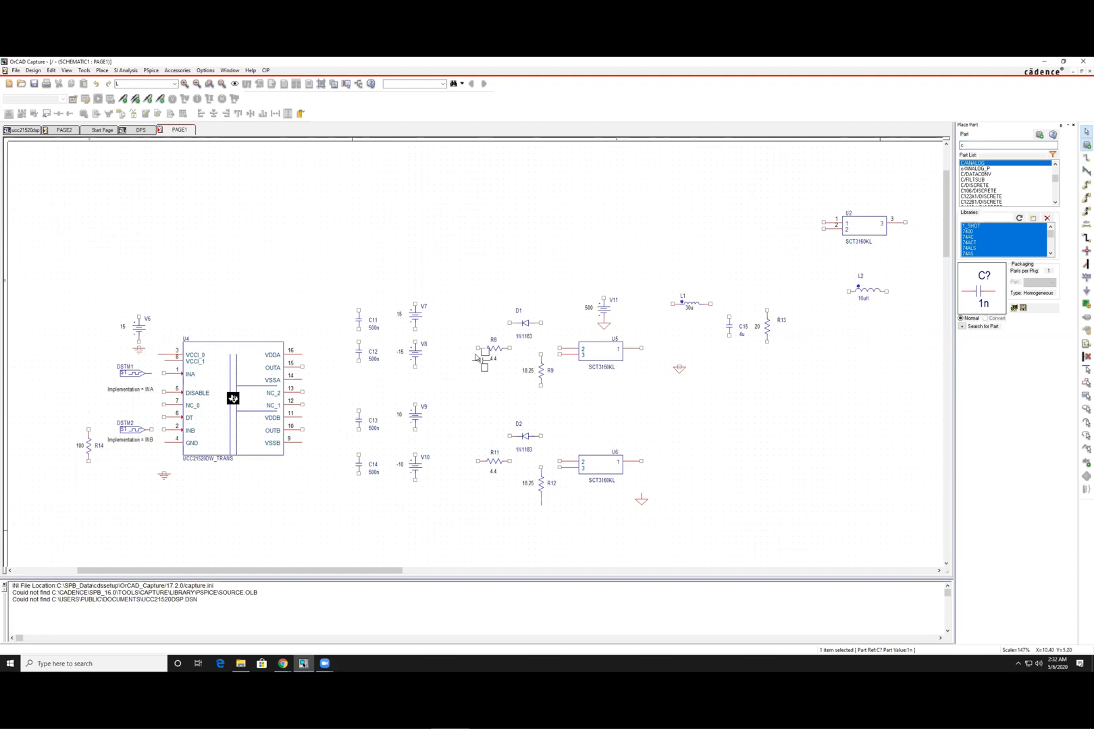
{"action": "left_click", "coordinate": [858, 328]}
Step: Place a resistor R from the ANALOG library just below the new capacitor C16
{"action": "left_click", "coordinate": [975, 145]}
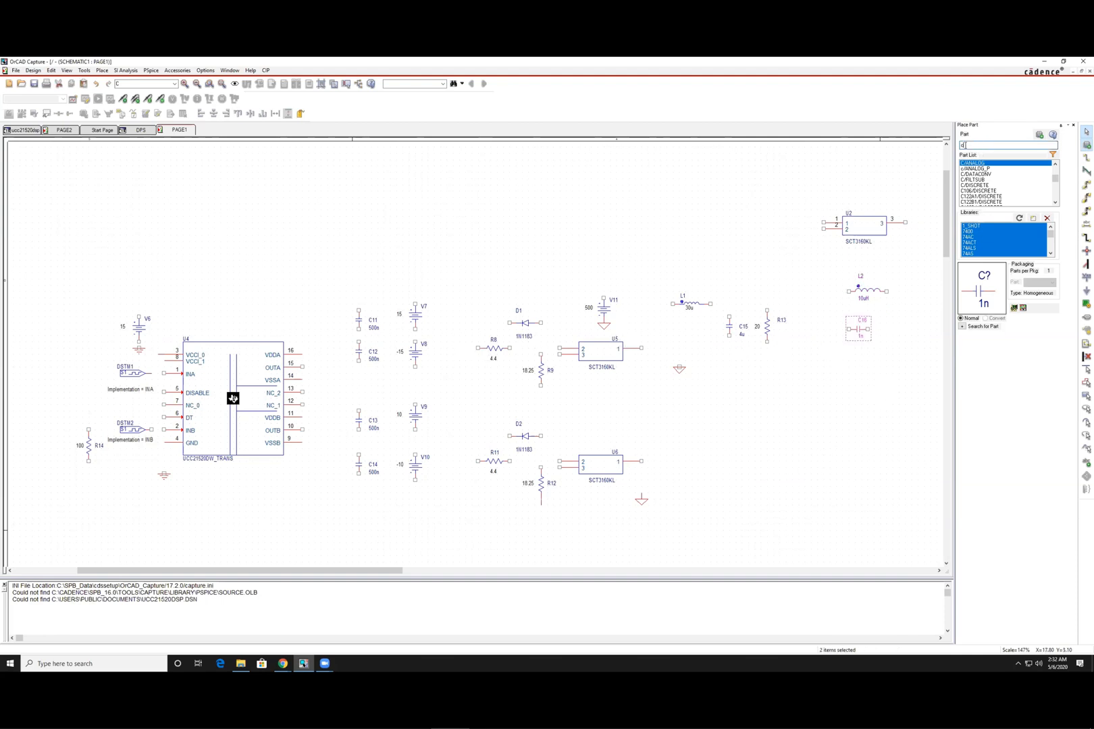
{"action": "key", "text": "BackSpace"}
{"action": "type", "text": "r"}
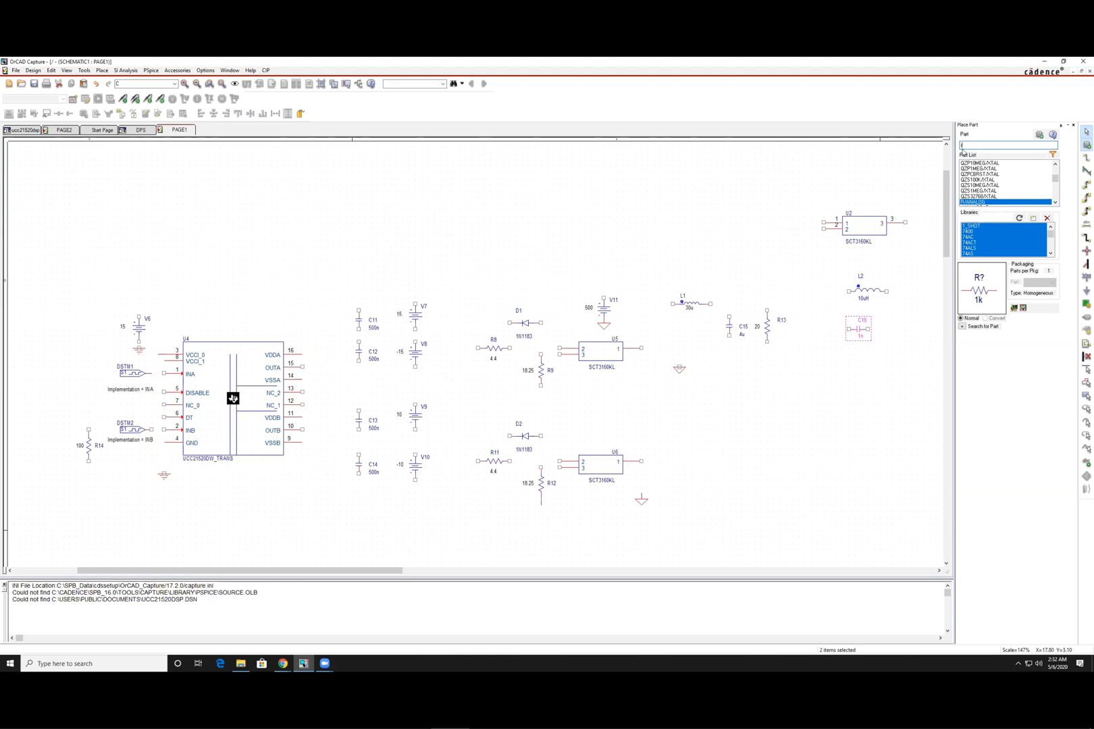
{"action": "key", "text": "Return"}
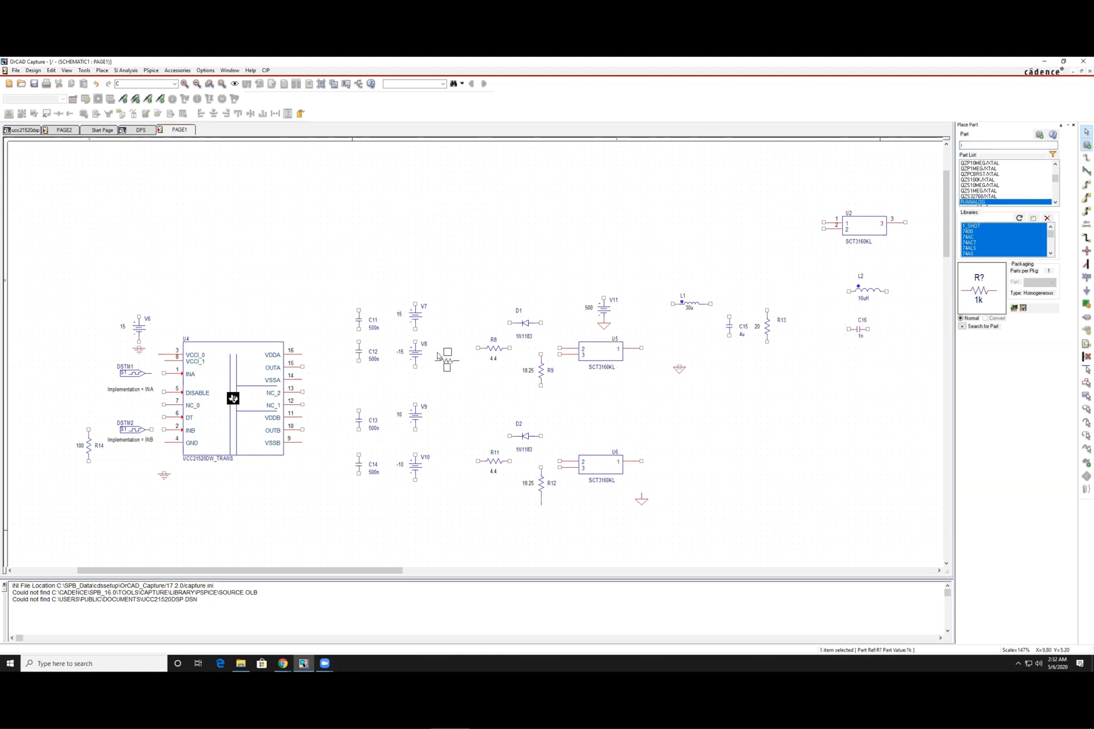
{"action": "left_click", "coordinate": [852, 354]}
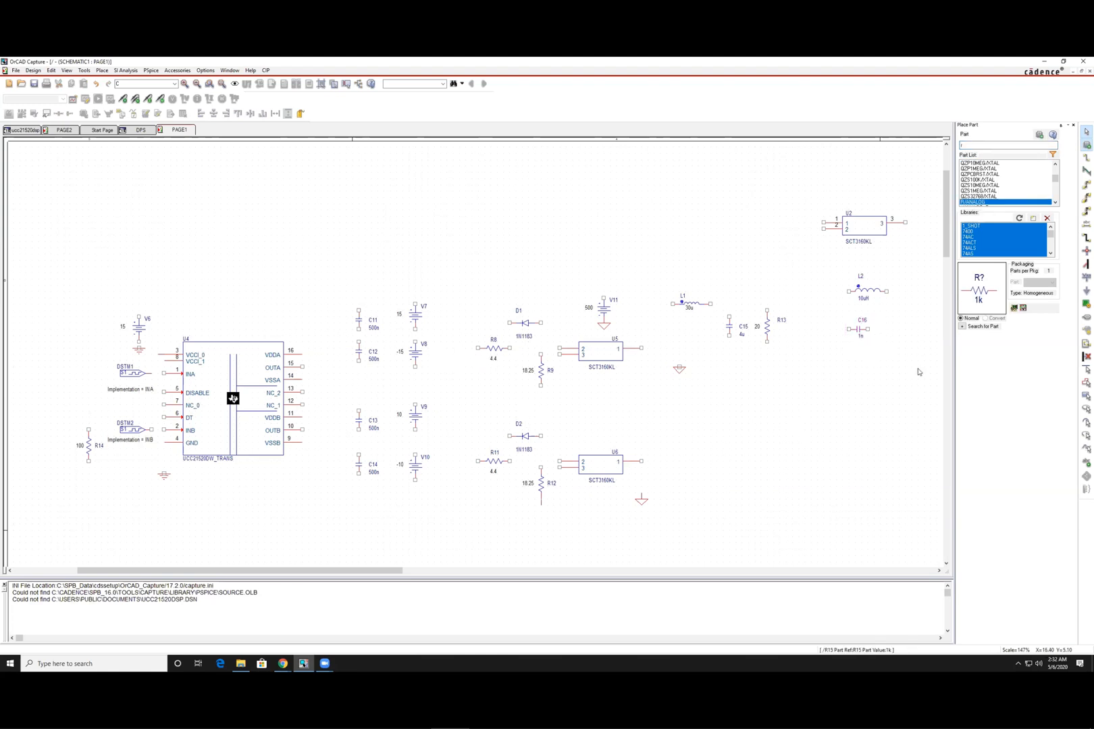
Step: Find the 1N1183 diode and place it below the new resistor R15
{"action": "left_click", "coordinate": [992, 144]}
{"action": "type", "text": "1N1183"}
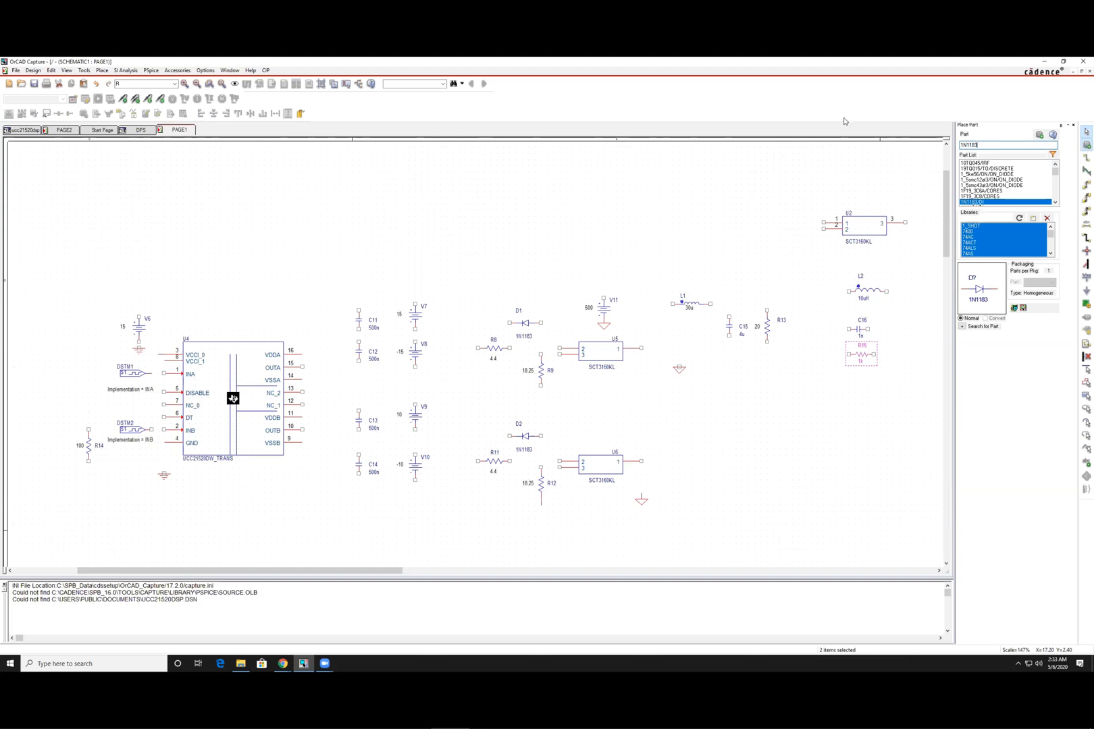
{"action": "double_click", "coordinate": [969, 202]}
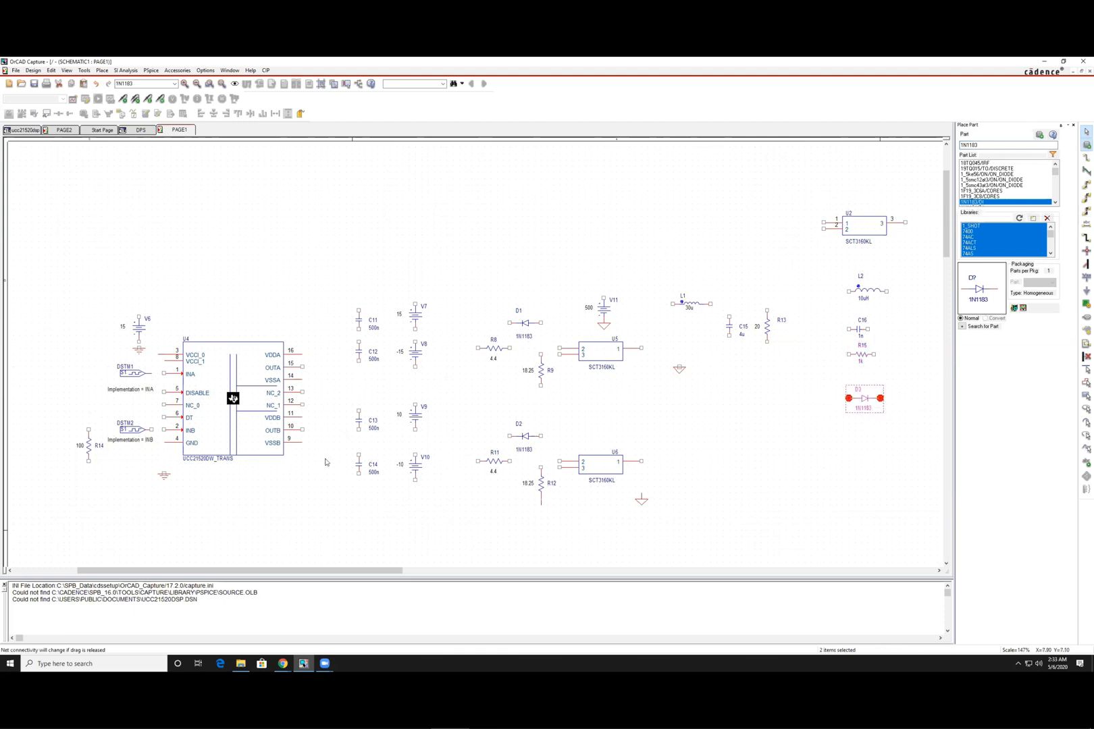
Step: Find the VDC source in the SOURCE library and place it just below diode D3
{"action": "left_click", "coordinate": [1028, 125]}
{"action": "type", "text": "V06E"}
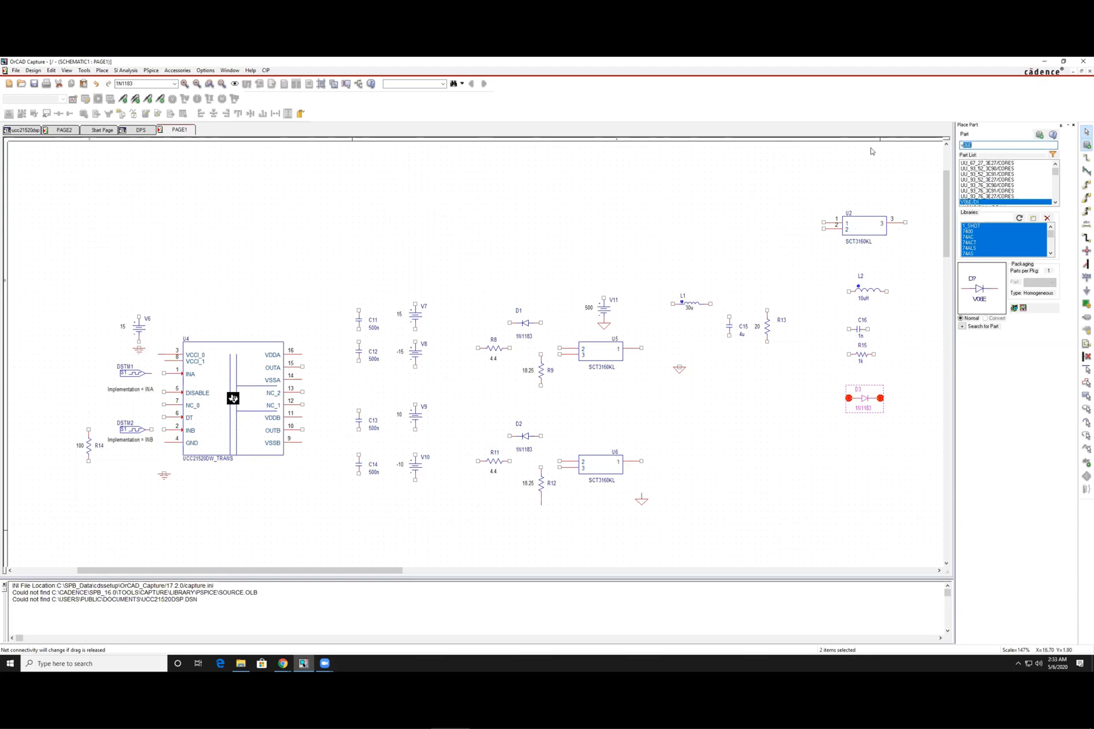
{"action": "type", "text": "vdc"}
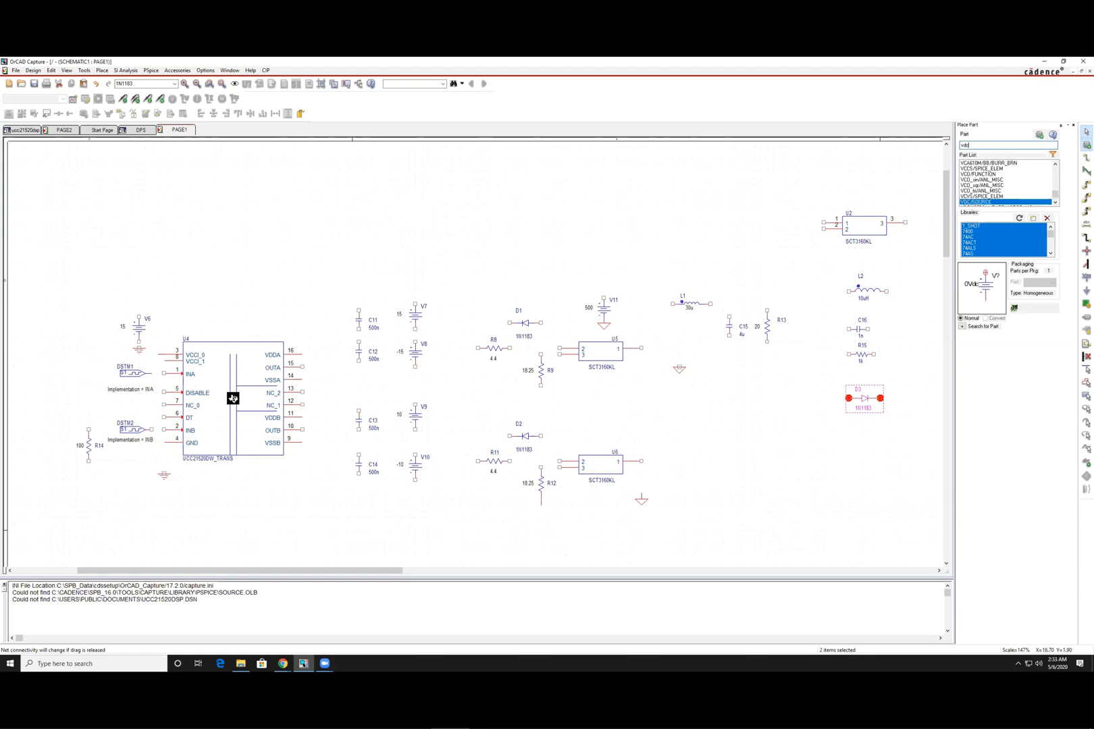
{"action": "key", "text": "Return"}
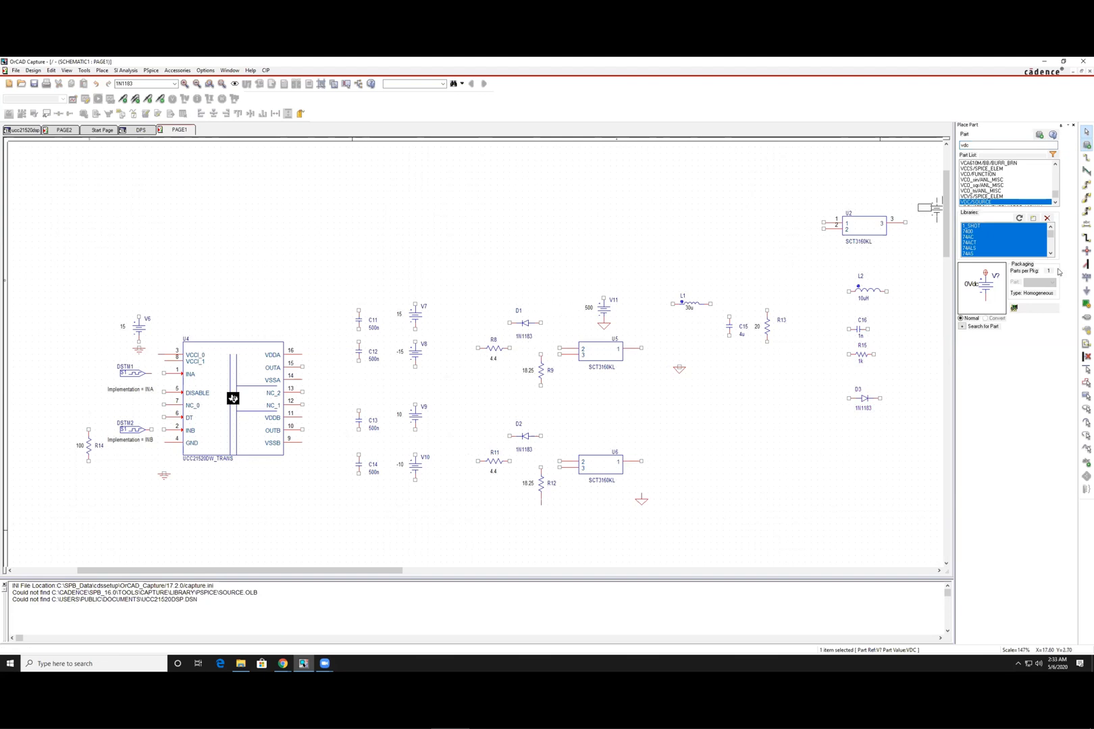
{"action": "left_click", "coordinate": [876, 427]}
{"action": "key", "text": "Escape"}
{"action": "left_click", "coordinate": [848, 488]}
{"action": "scroll", "coordinate": [841, 483], "scroll_direction": "down", "scroll_amount": 1}
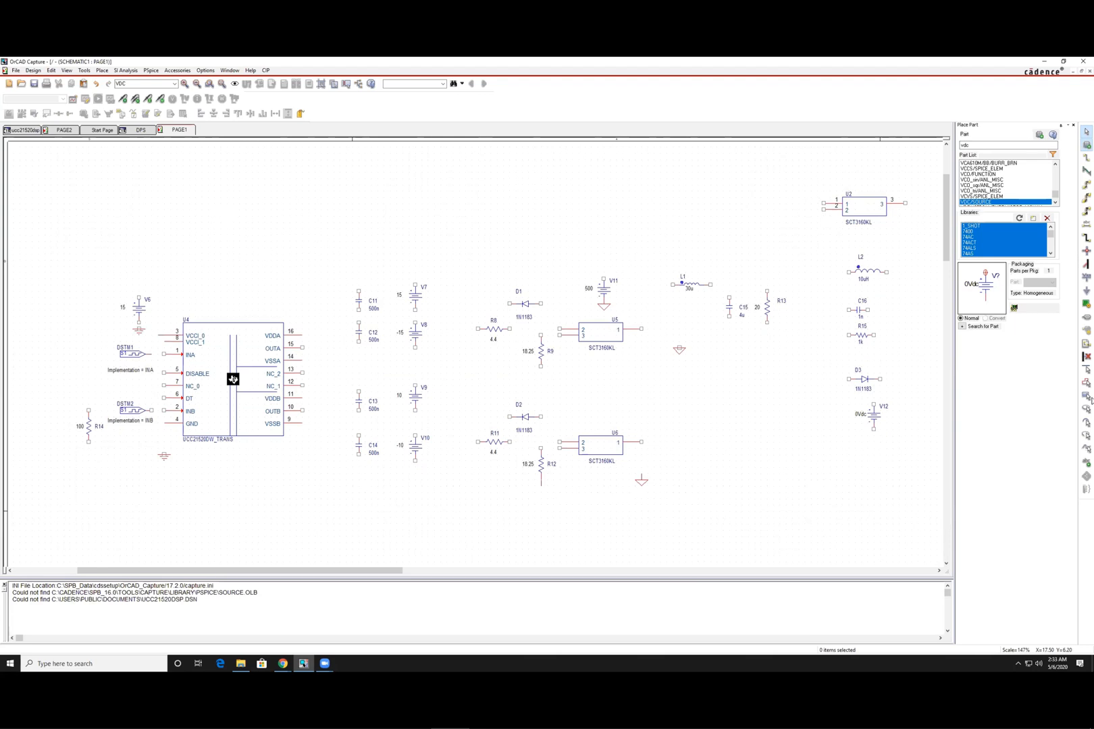
Step: Place a GND ground symbol from the CAPSYM library beside the new voltage source V12
{"action": "key", "text": "g"}
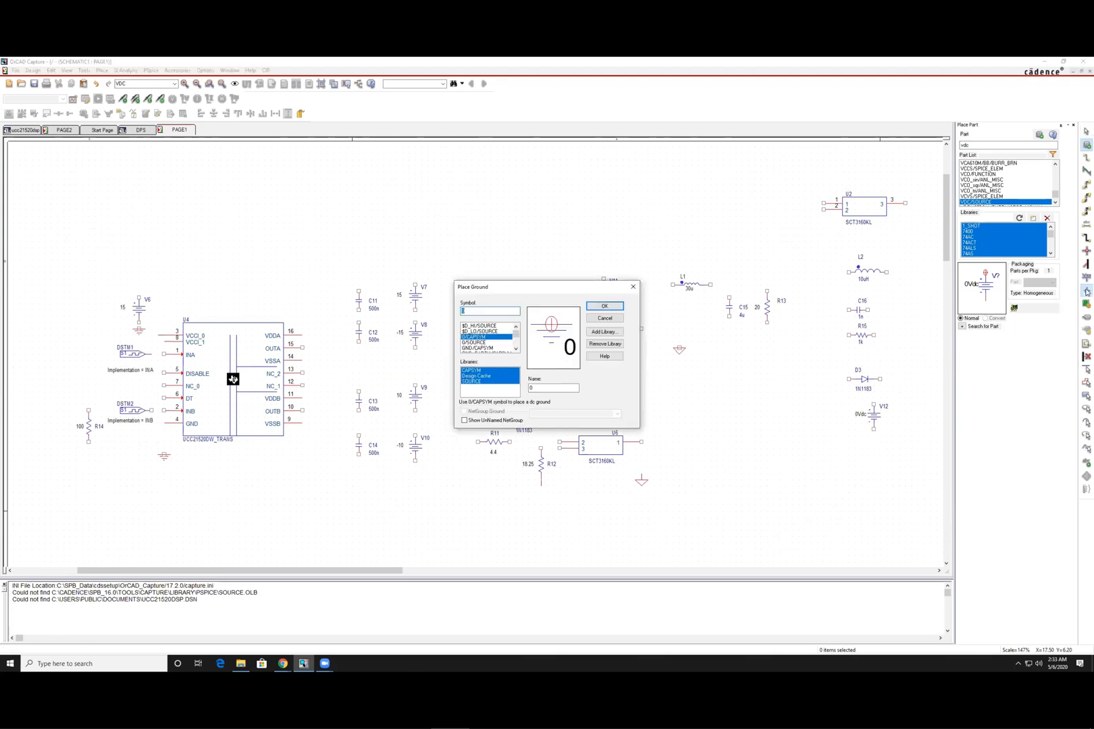
{"action": "left_click_drag", "start_coordinate": [690, 335], "coordinate": [692, 336]}
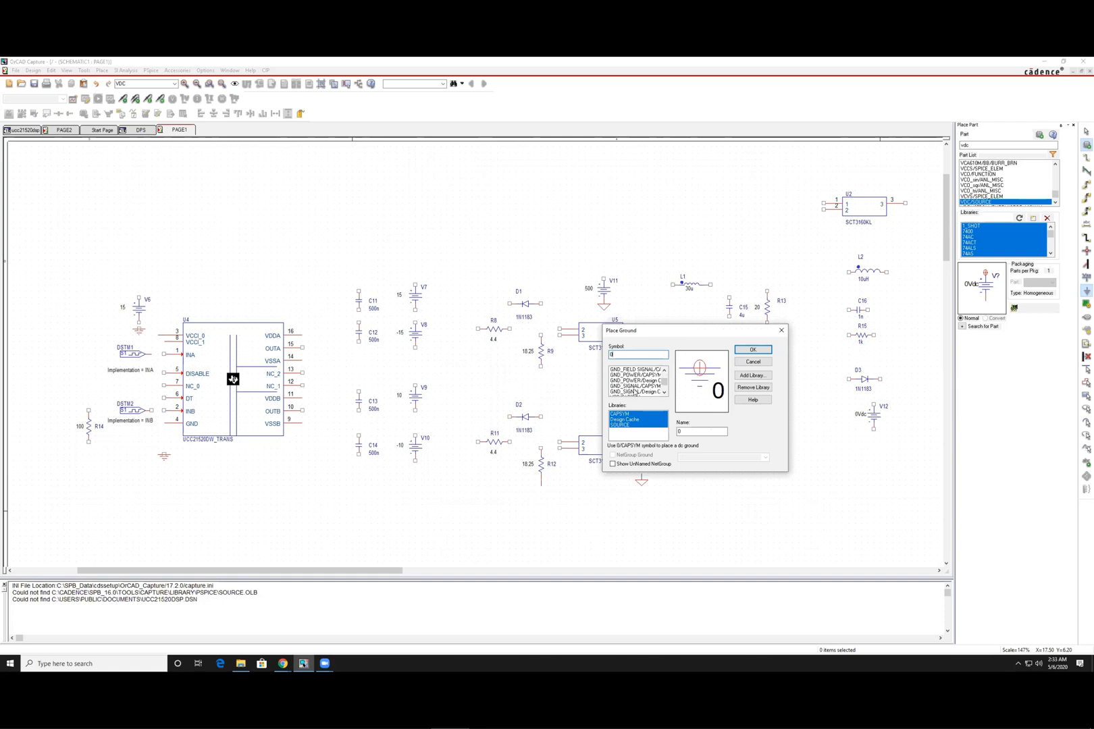
{"action": "key", "text": "Down"}
{"action": "key", "text": "Down"}
{"action": "key", "text": "Up"}
{"action": "key", "text": "Up"}
{"action": "key", "text": "Down"}
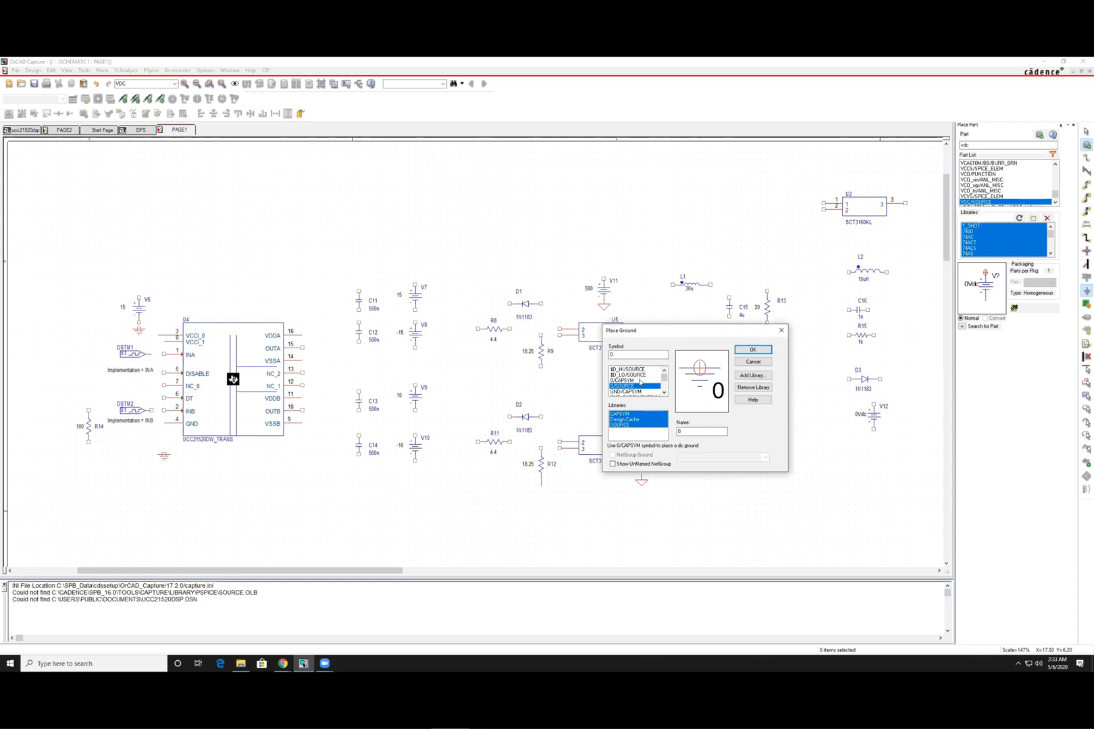
{"action": "key", "text": "Down"}
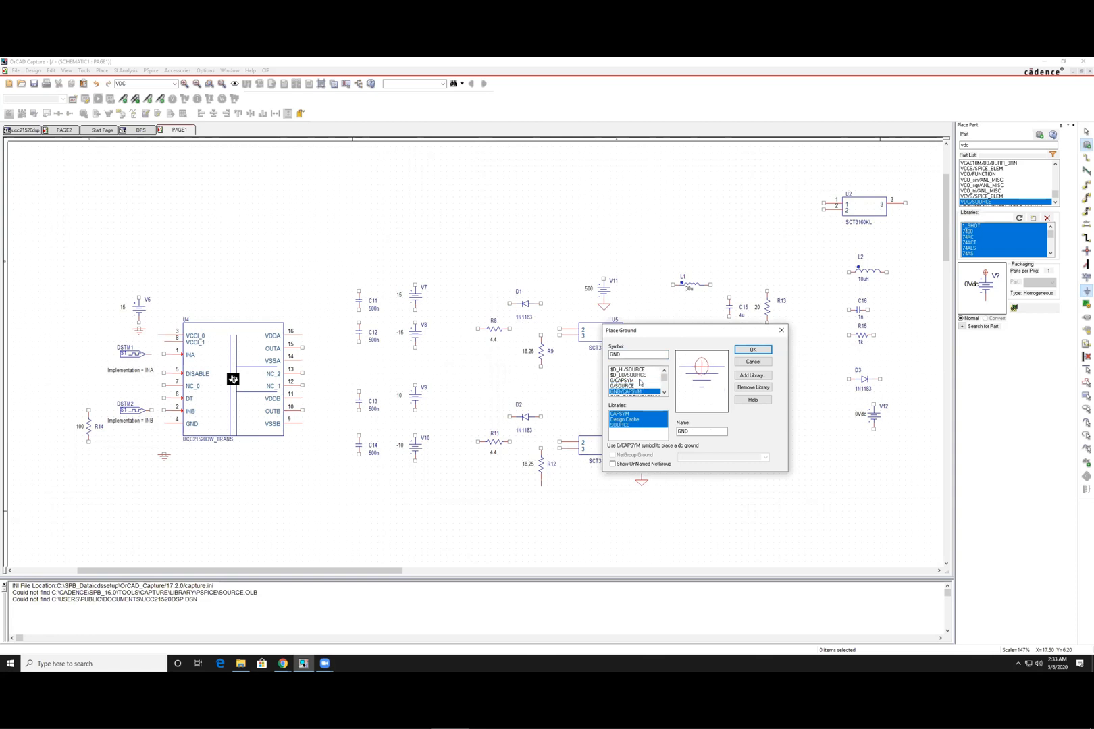
{"action": "key", "text": "Return"}
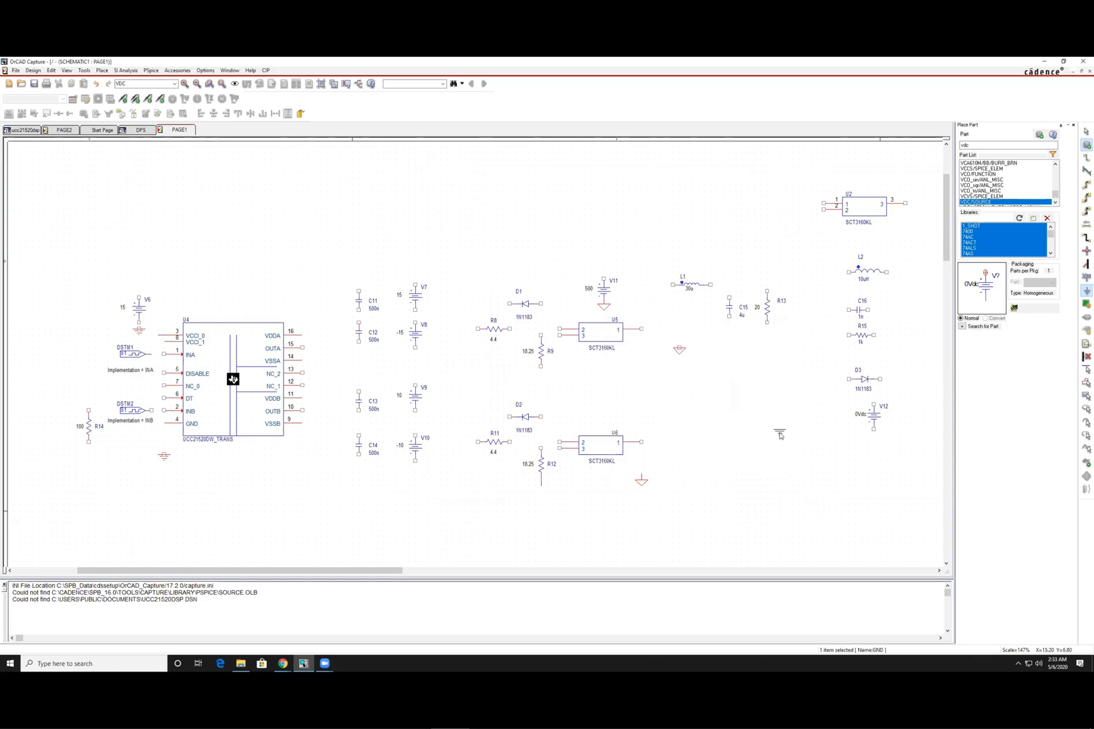
{"action": "key", "text": "Escape"}
Step: Try a GND_POWER ground symbol from the Design Cache beside the new GND symbol and delete it
{"action": "left_click", "coordinate": [1087, 291]}
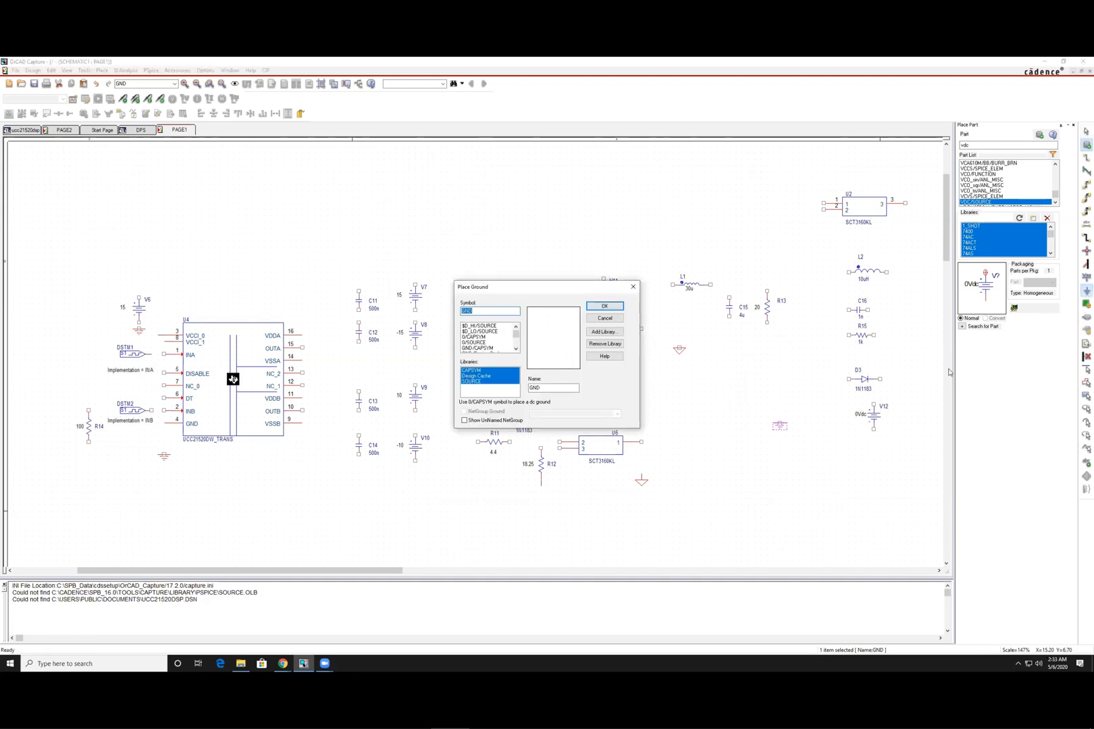
{"action": "left_click", "coordinate": [487, 337]}
{"action": "scroll", "coordinate": [484, 342], "scroll_direction": "down", "scroll_amount": 2}
{"action": "left_click", "coordinate": [484, 342]}
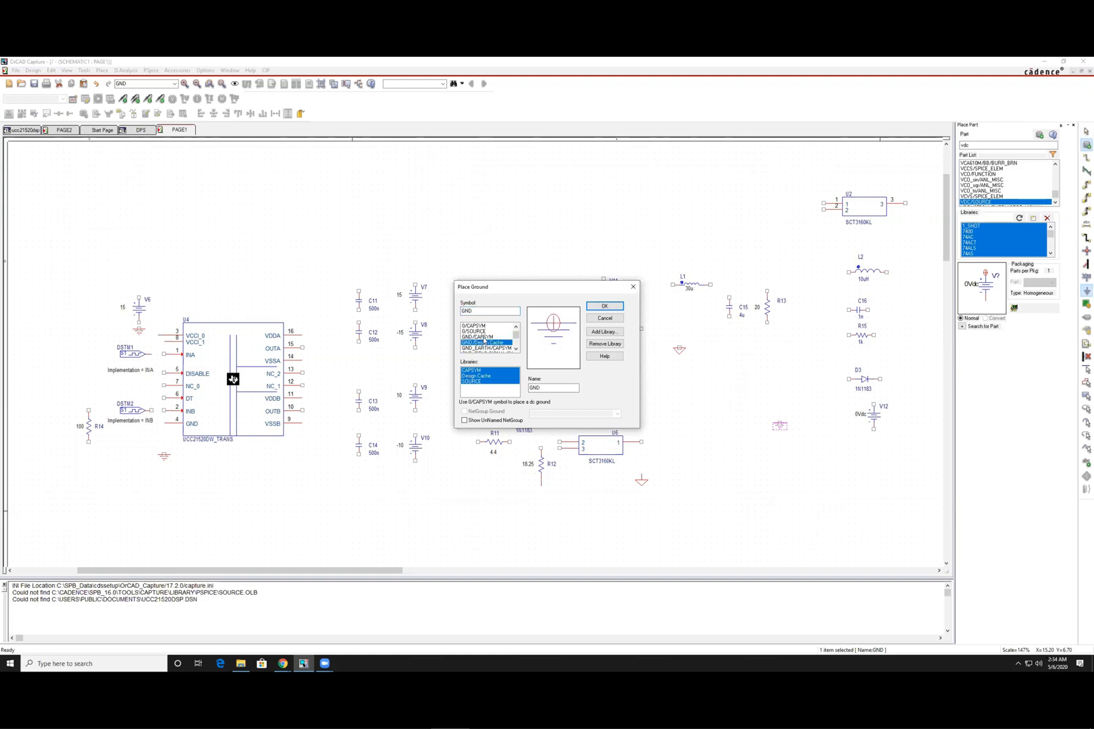
{"action": "key", "text": "Down"}
{"action": "key", "text": "Down"}
{"action": "key", "text": "Down"}
{"action": "key", "text": "Down"}
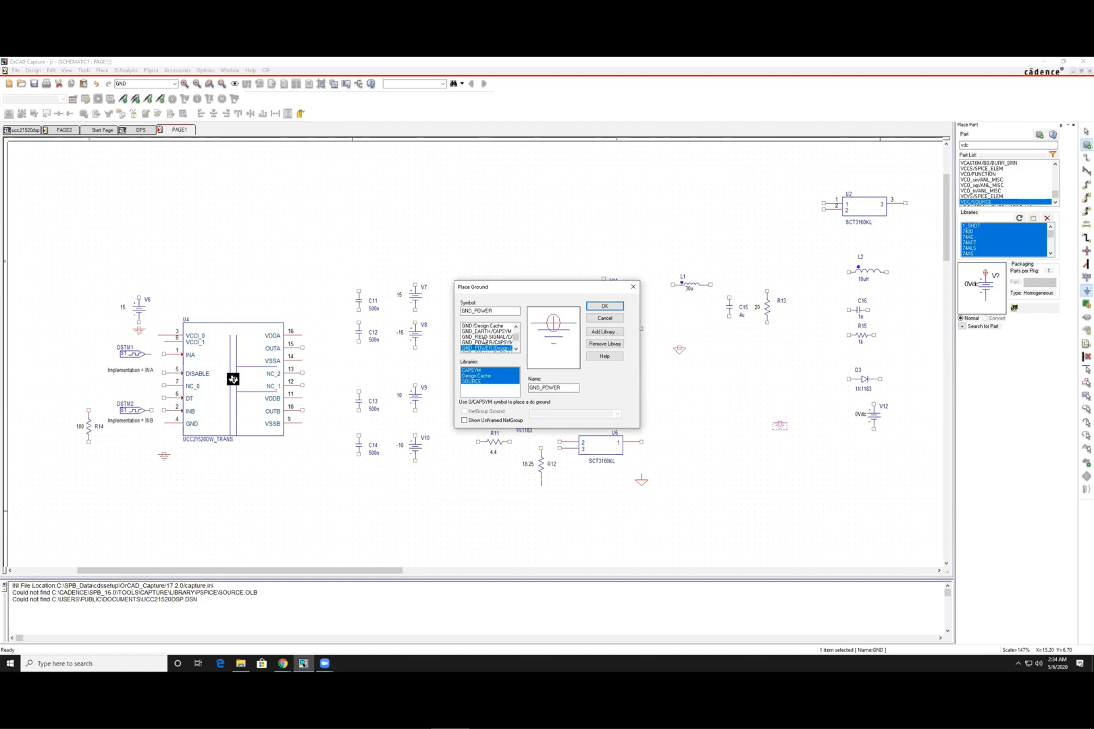
{"action": "key", "text": "Return"}
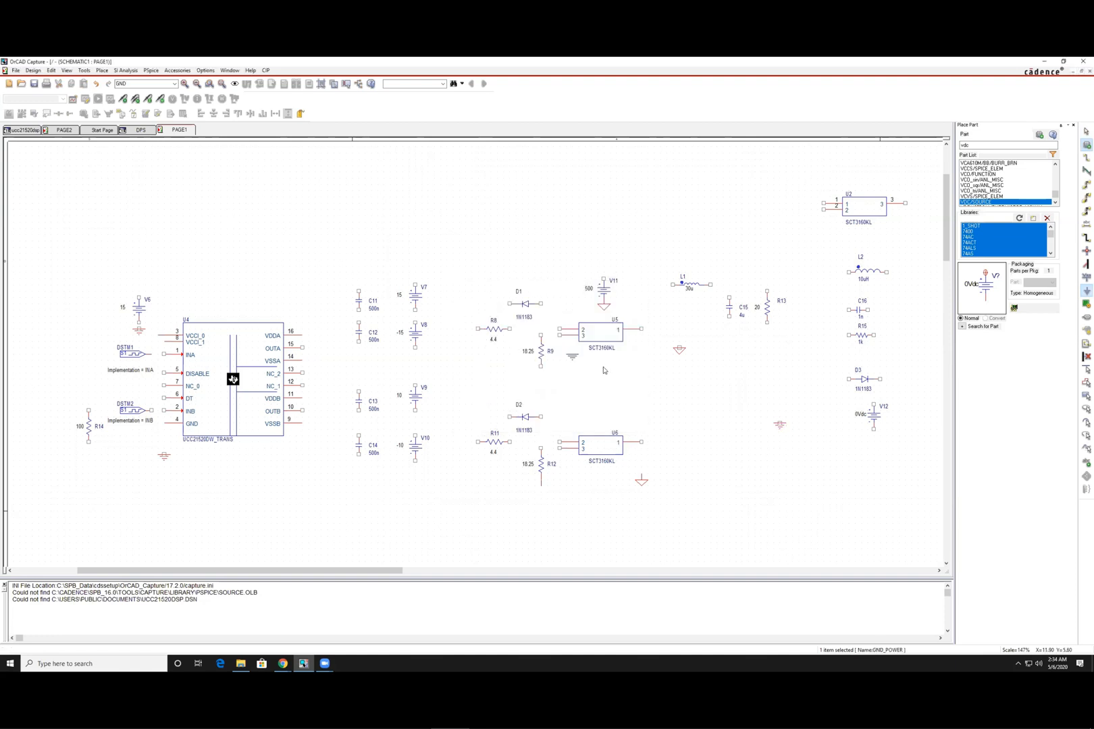
{"action": "left_click", "coordinate": [801, 424]}
{"action": "key", "text": "Escape"}
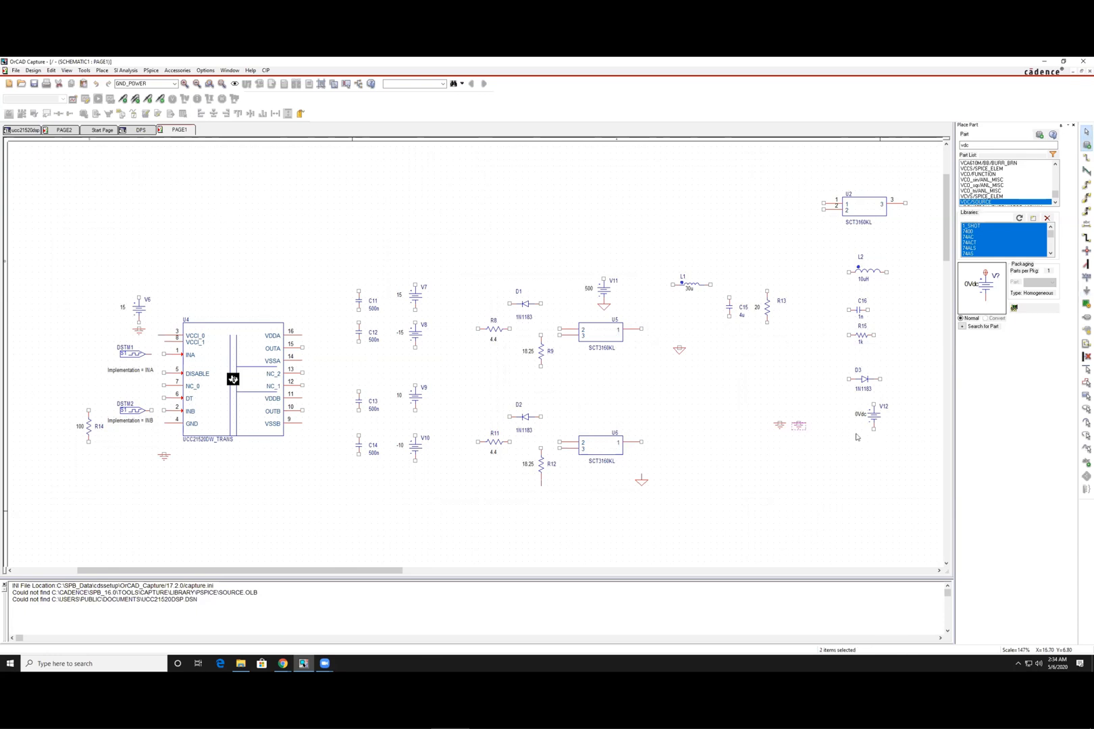
{"action": "key", "text": "Delete"}
Step: Place a GND_SIGNAL ground symbol from the CAPSYM library between the new GND symbol and source V12
{"action": "left_click", "coordinate": [1086, 291]}
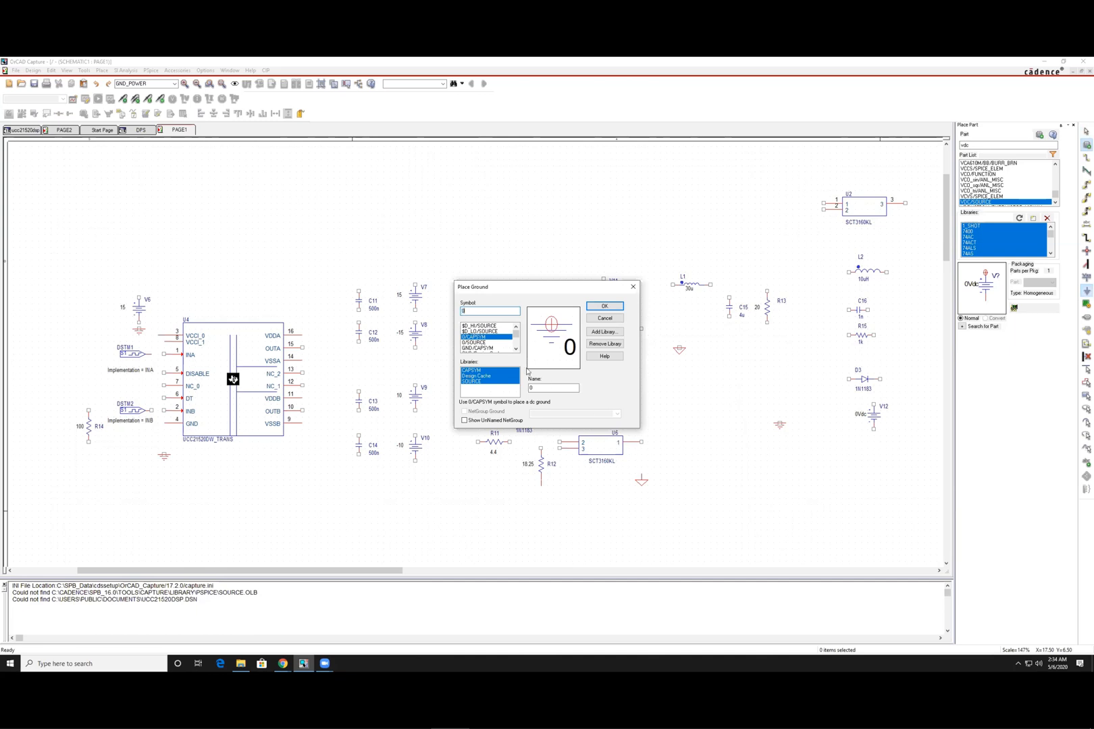
{"action": "scroll", "coordinate": [482, 341], "scroll_direction": "down", "scroll_amount": 5}
{"action": "left_click", "coordinate": [487, 342]}
{"action": "key", "text": "Up"}
{"action": "key", "text": "Up"}
{"action": "key", "text": "Up"}
{"action": "key", "text": "Up"}
{"action": "key", "text": "Up"}
{"action": "key", "text": "Up"}
{"action": "key", "text": "Down"}
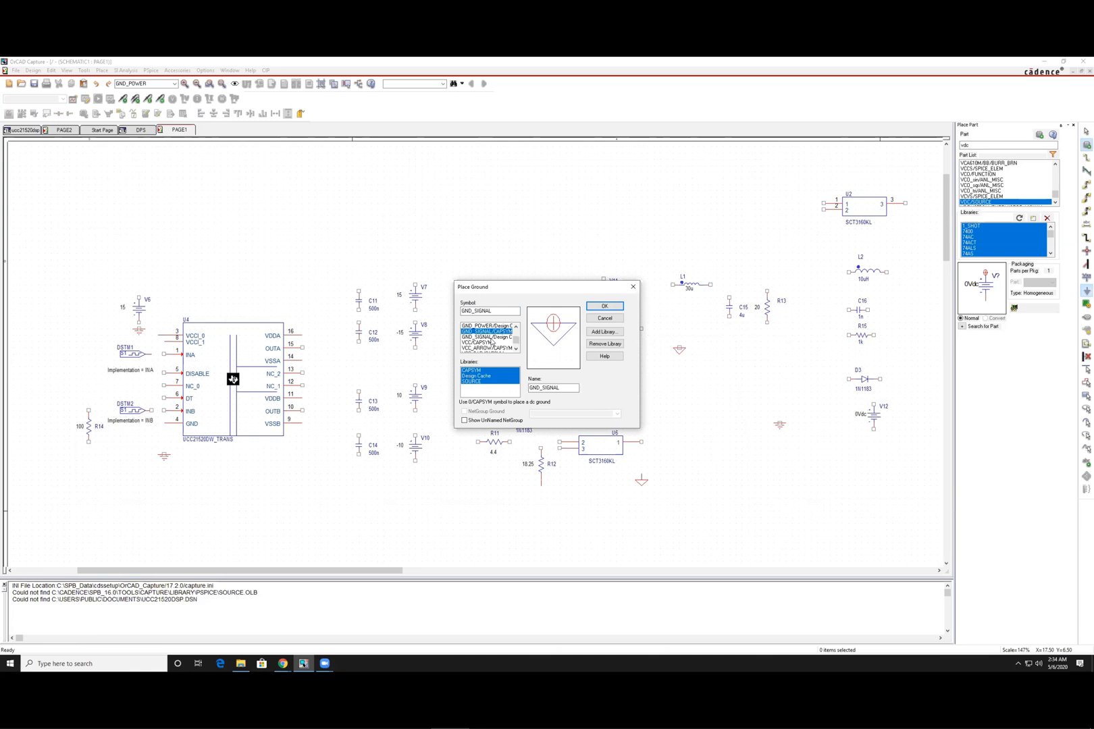
{"action": "key", "text": "Return"}
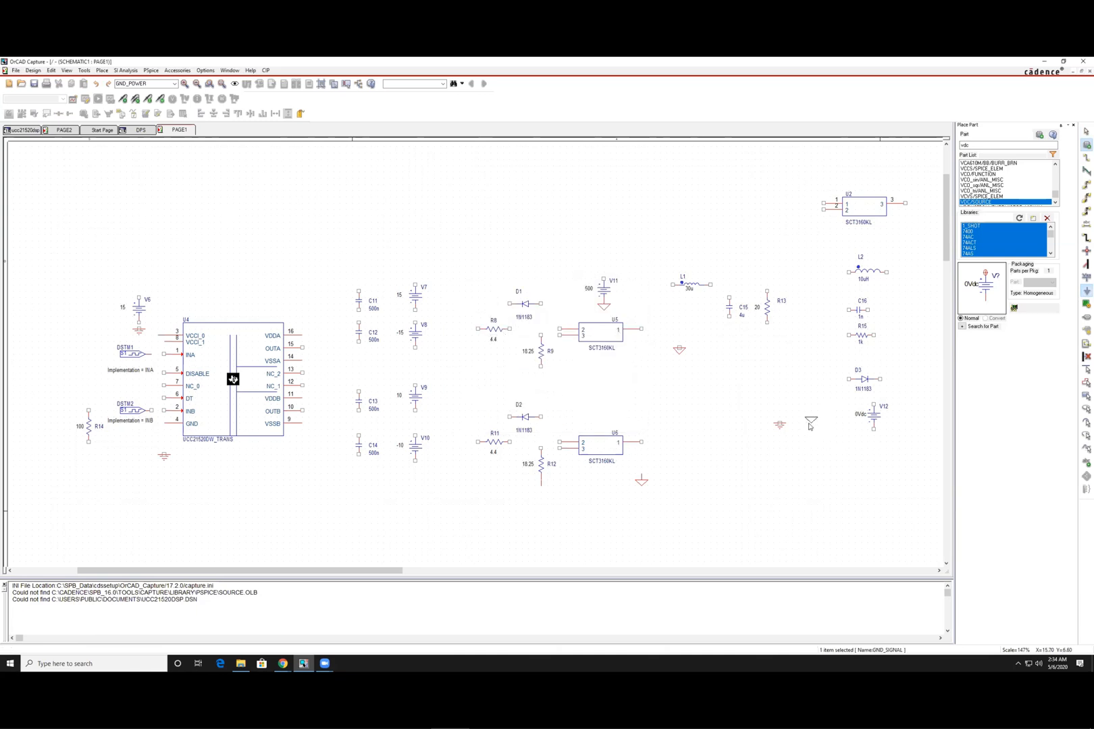
{"action": "left_click", "coordinate": [808, 427]}
{"action": "key", "text": "Escape"}
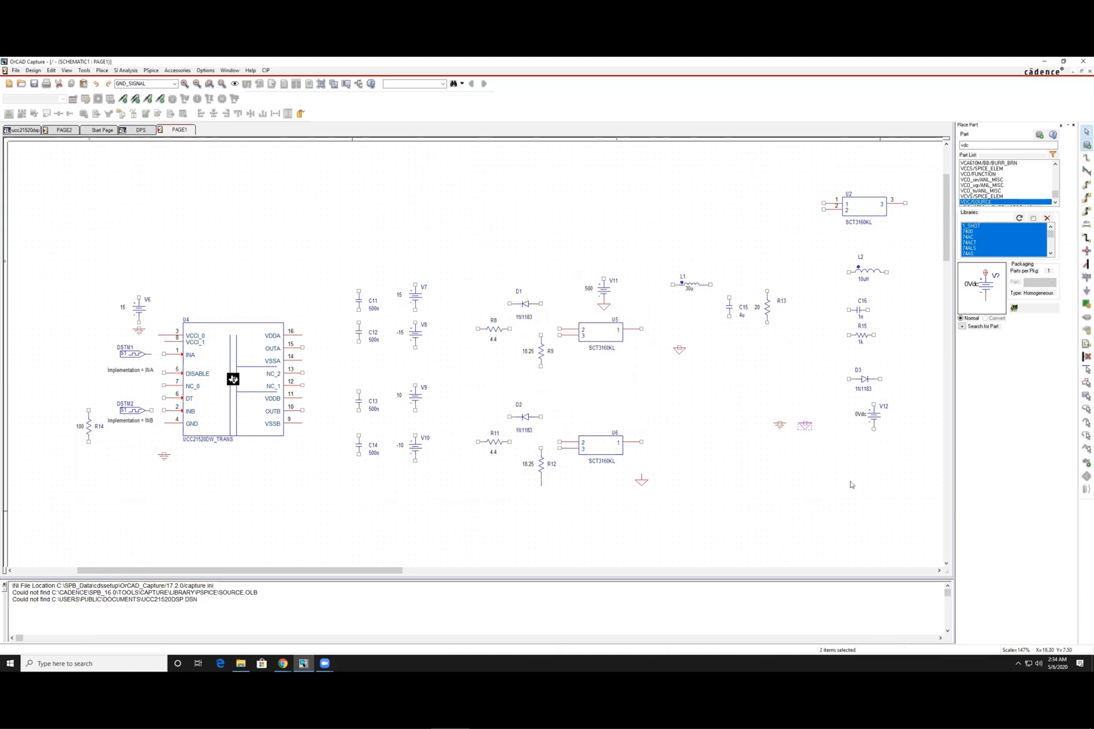
Step: Set the Name property of the new GND symbol to 0, apply the change and close its properties
{"action": "double_click", "coordinate": [780, 427]}
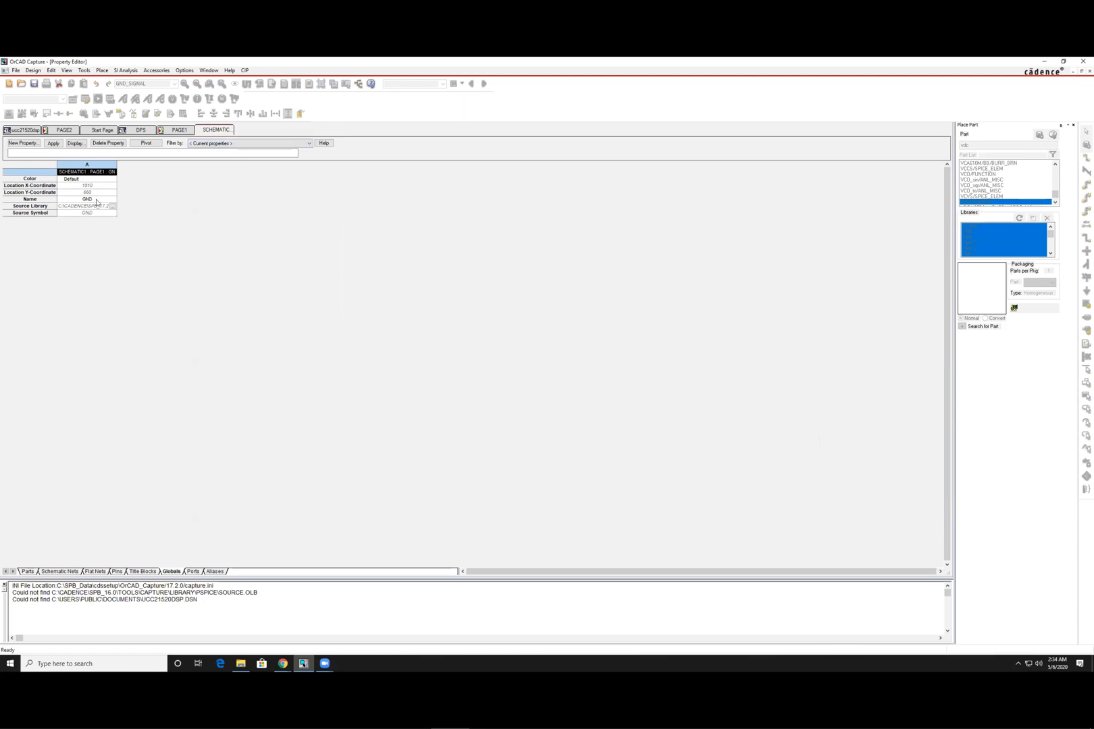
{"action": "left_click", "coordinate": [95, 201]}
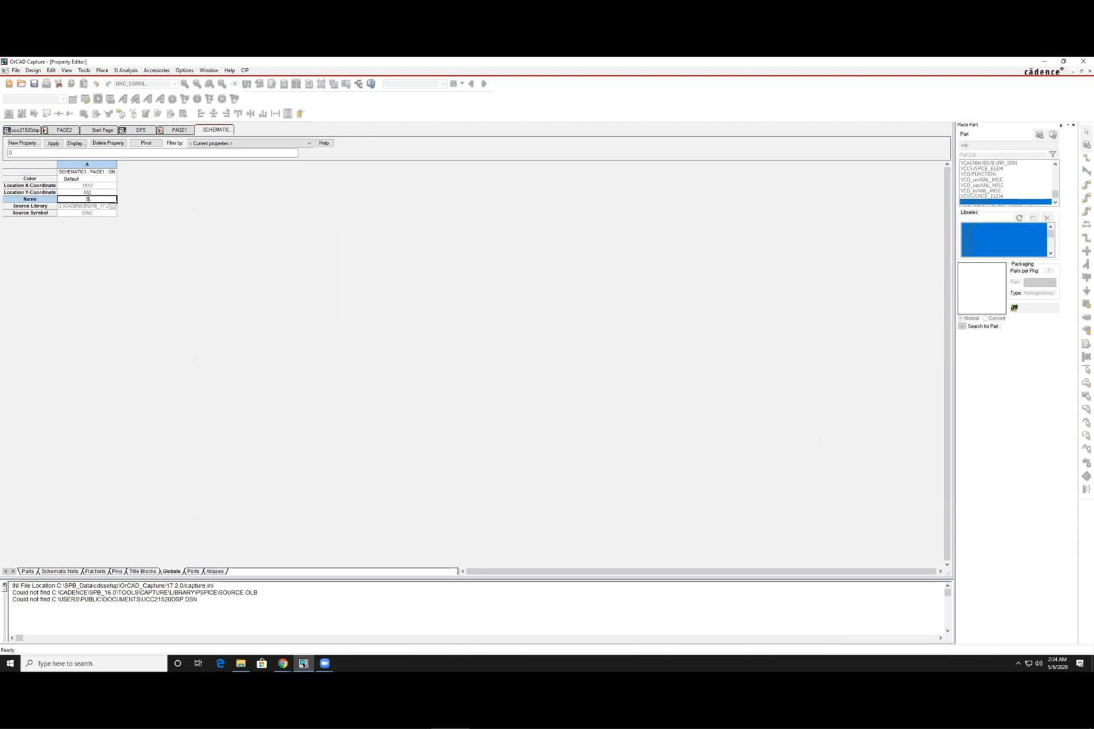
{"action": "right_click", "coordinate": [219, 133]}
{"action": "left_click", "coordinate": [246, 175]}
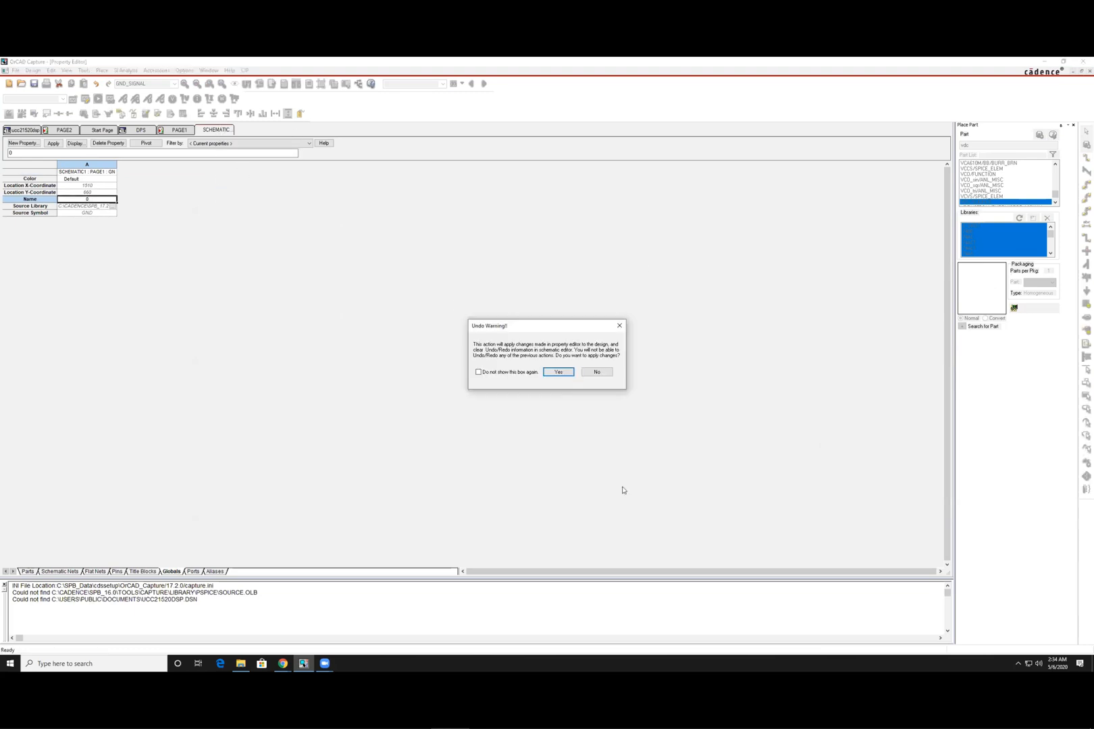
{"action": "left_click", "coordinate": [559, 372]}
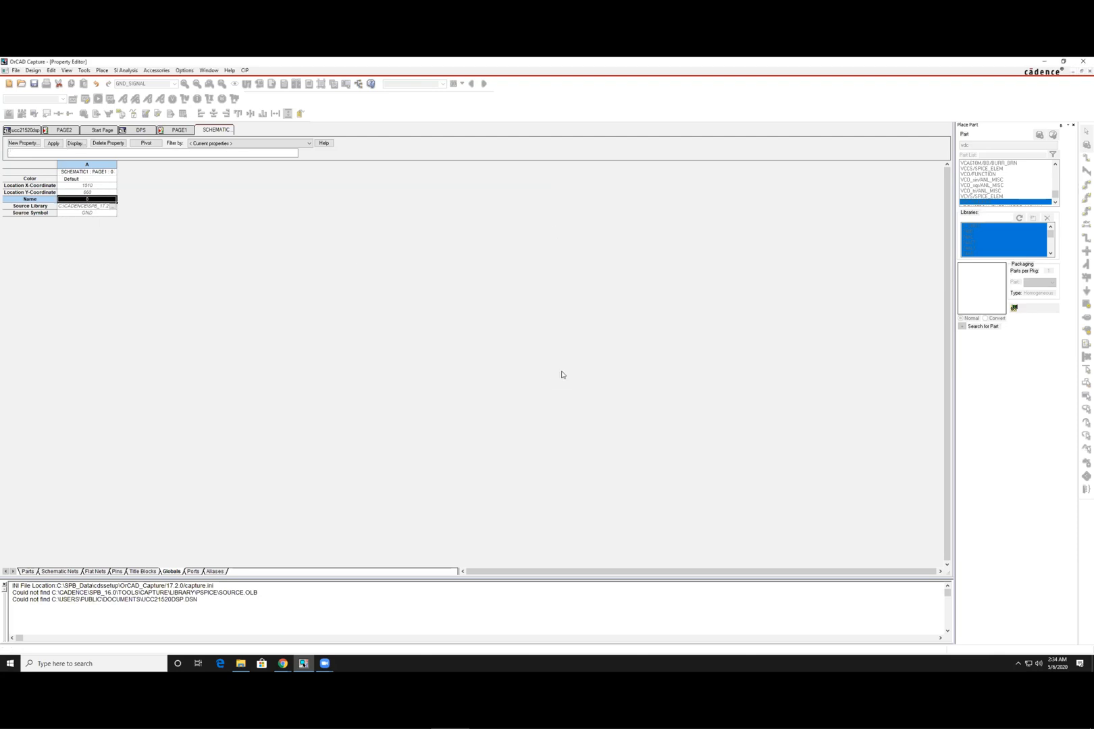
{"action": "right_click", "coordinate": [229, 128]}
{"action": "left_click", "coordinate": [254, 177]}
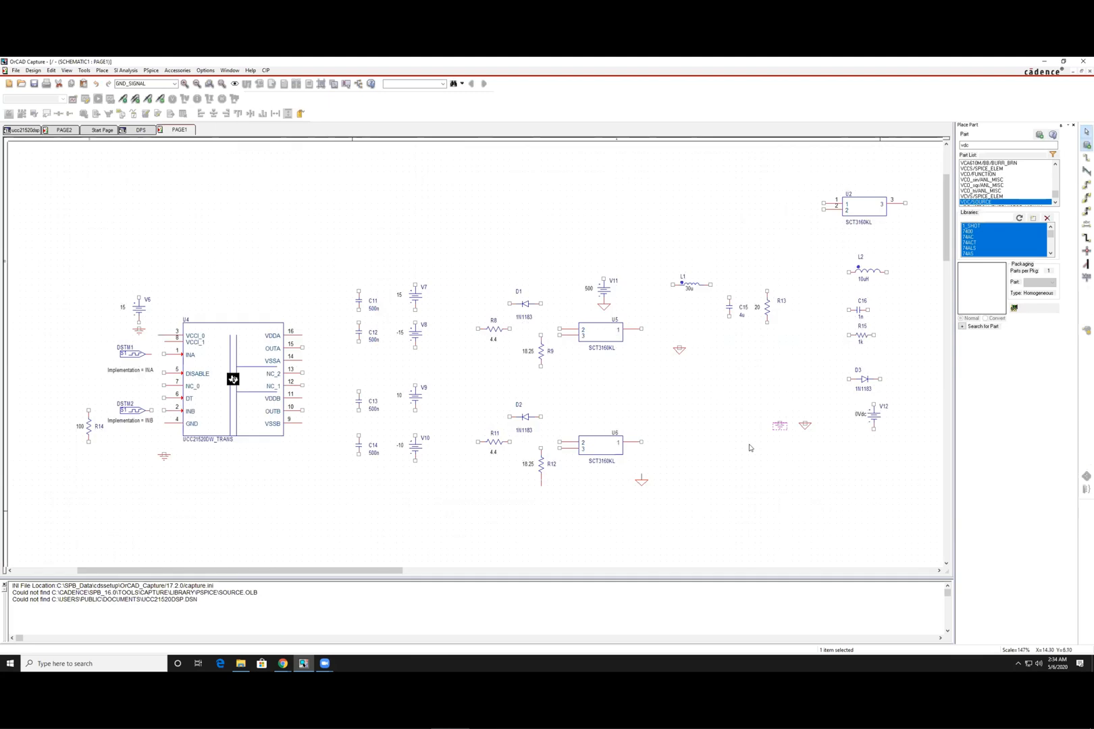
Step: Set the Name property of the new GND_SIGNAL symbol to 0 and apply the change while closing its properties
{"action": "double_click", "coordinate": [805, 426]}
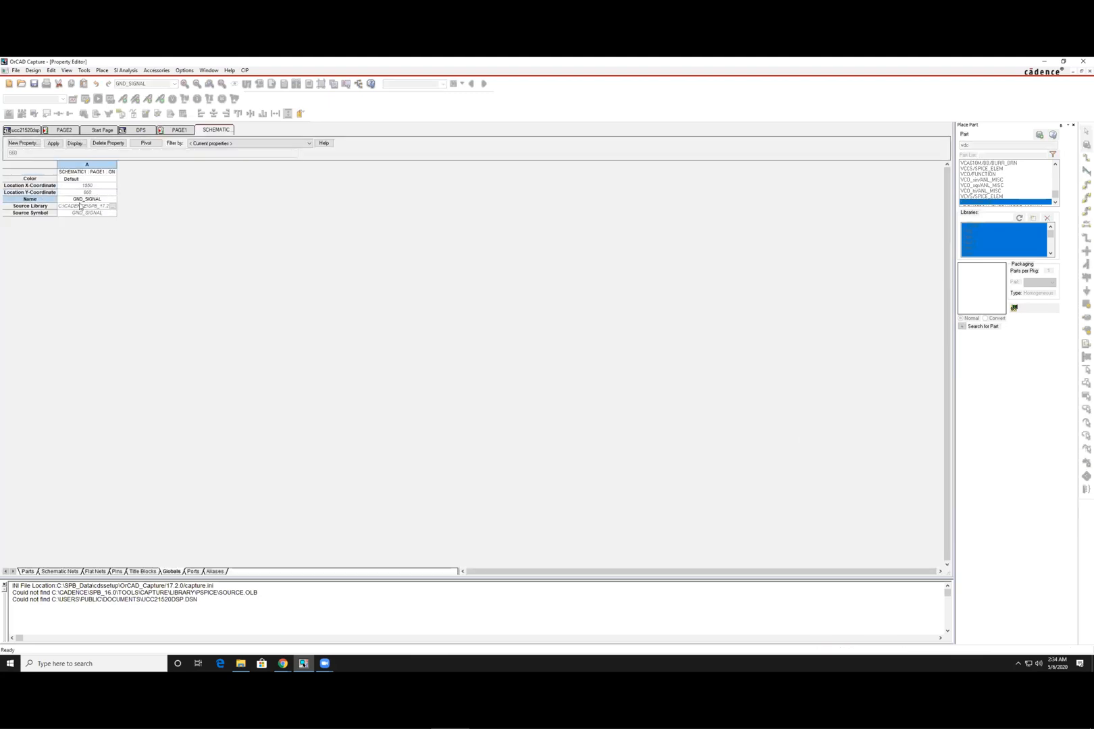
{"action": "left_click", "coordinate": [109, 200]}
{"action": "left_click_drag", "start_coordinate": [61, 154], "coordinate": [2, 153]}
{"action": "key", "text": "BackSpace"}
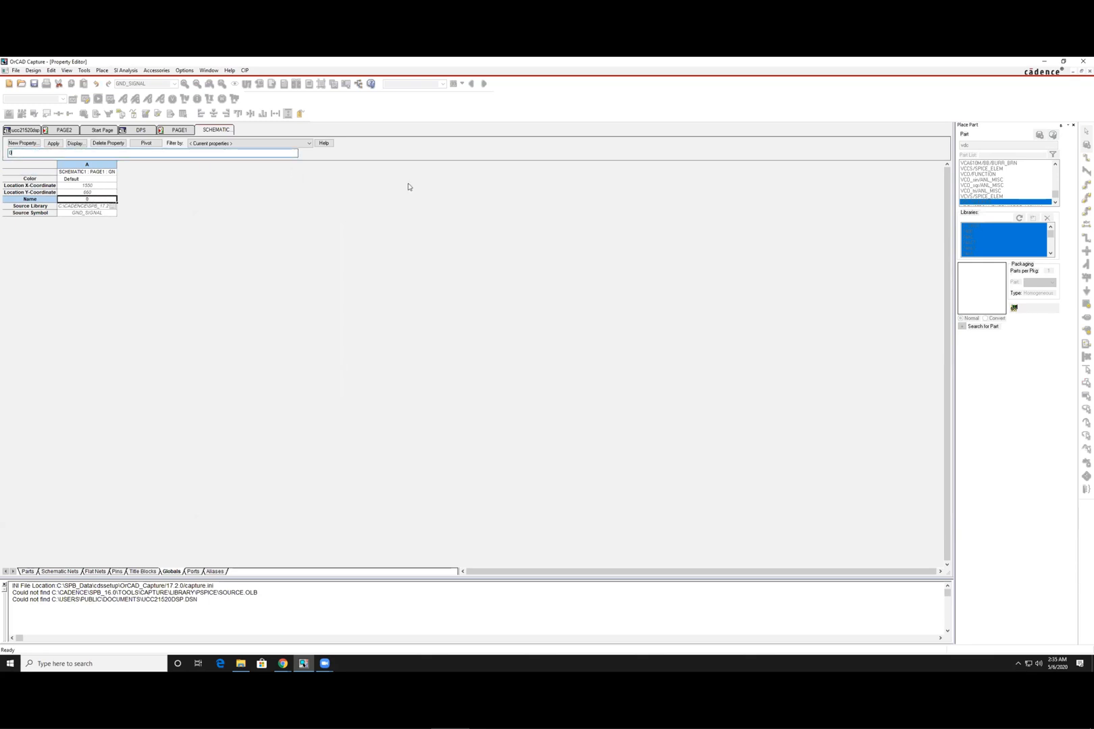
{"action": "type", "text": "0"}
{"action": "right_click", "coordinate": [212, 132]}
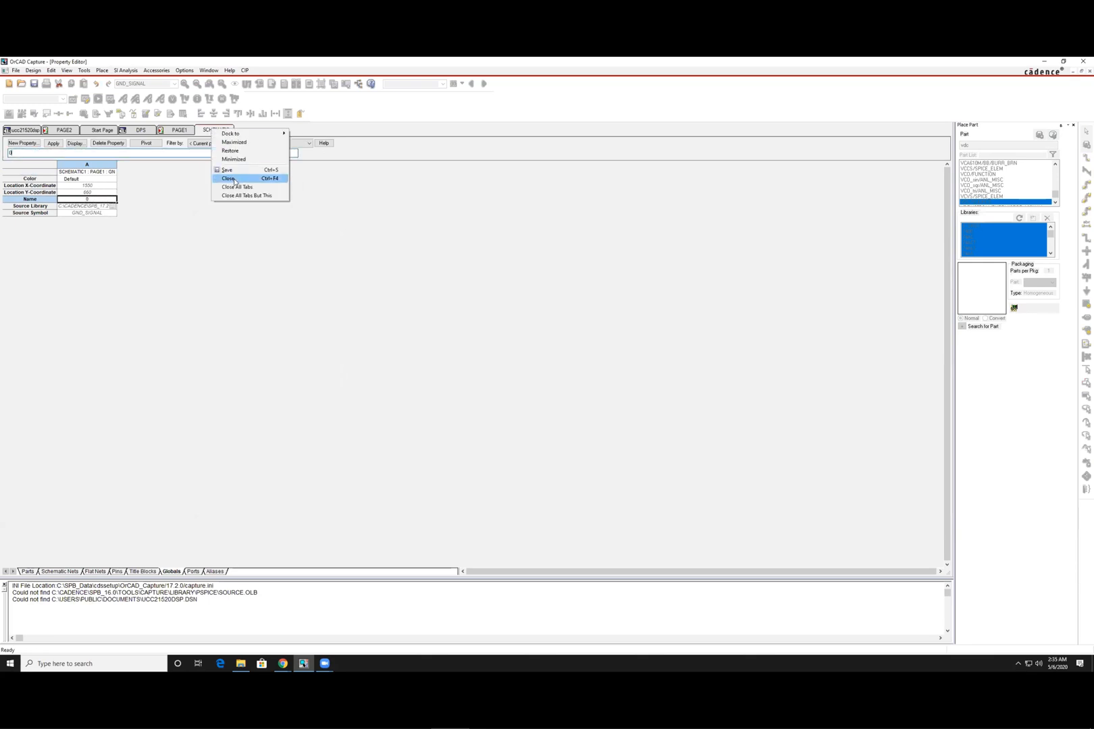
{"action": "left_click", "coordinate": [229, 179]}
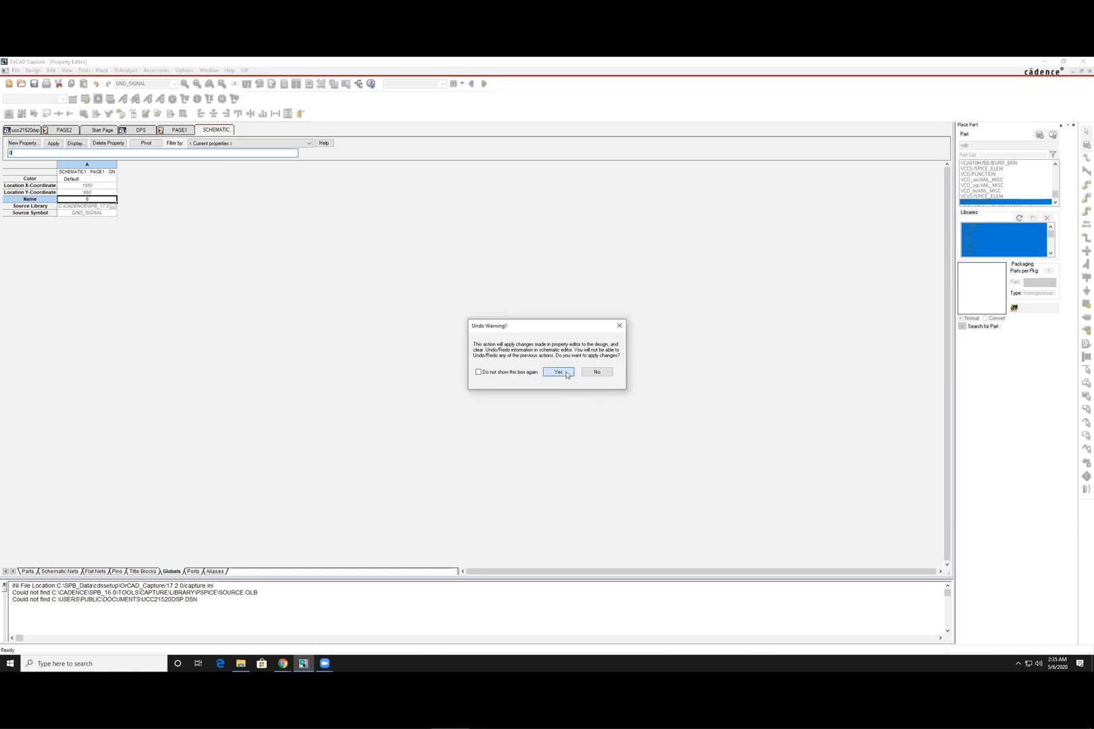
{"action": "left_click", "coordinate": [568, 374]}
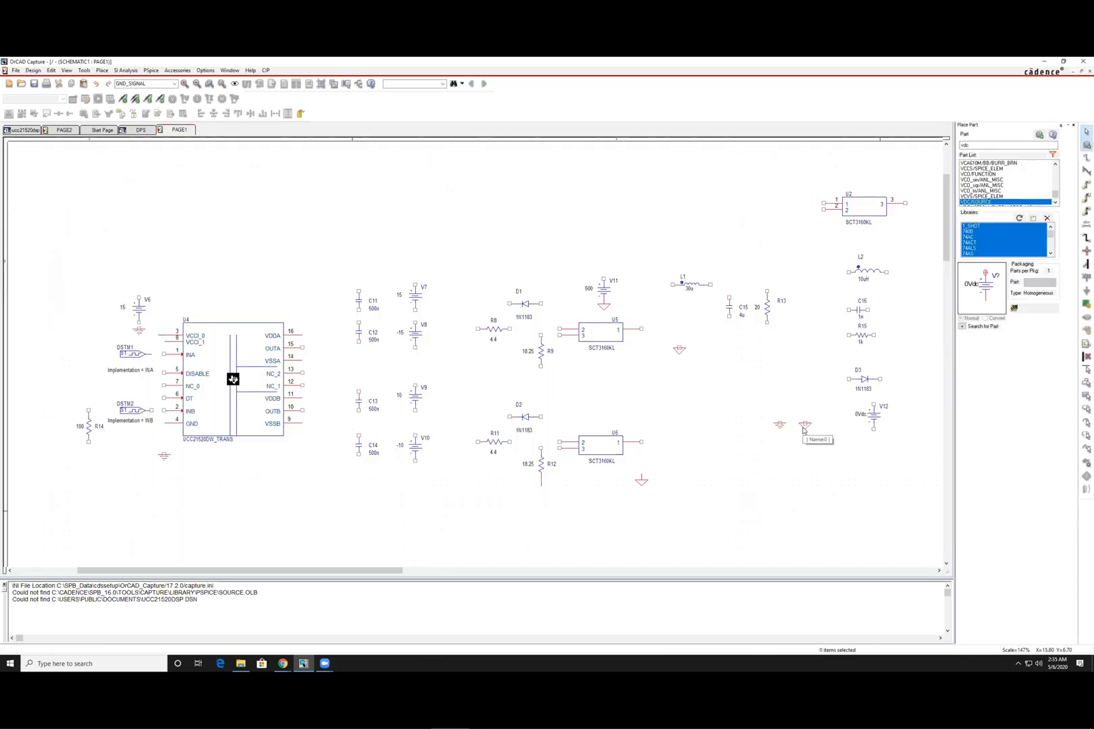
Step: Check the Name property of the new signal ground symbol and return to the schematic page
{"action": "double_click", "coordinate": [803, 428]}
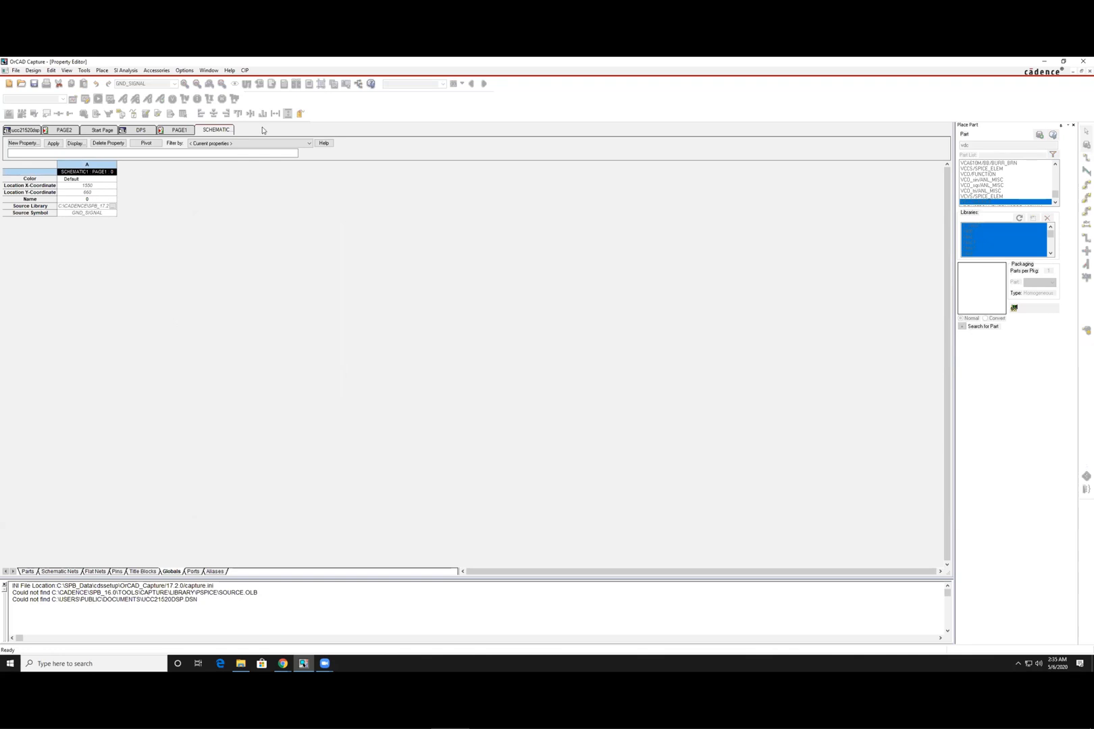
{"action": "right_click", "coordinate": [219, 132]}
{"action": "left_click", "coordinate": [268, 182]}
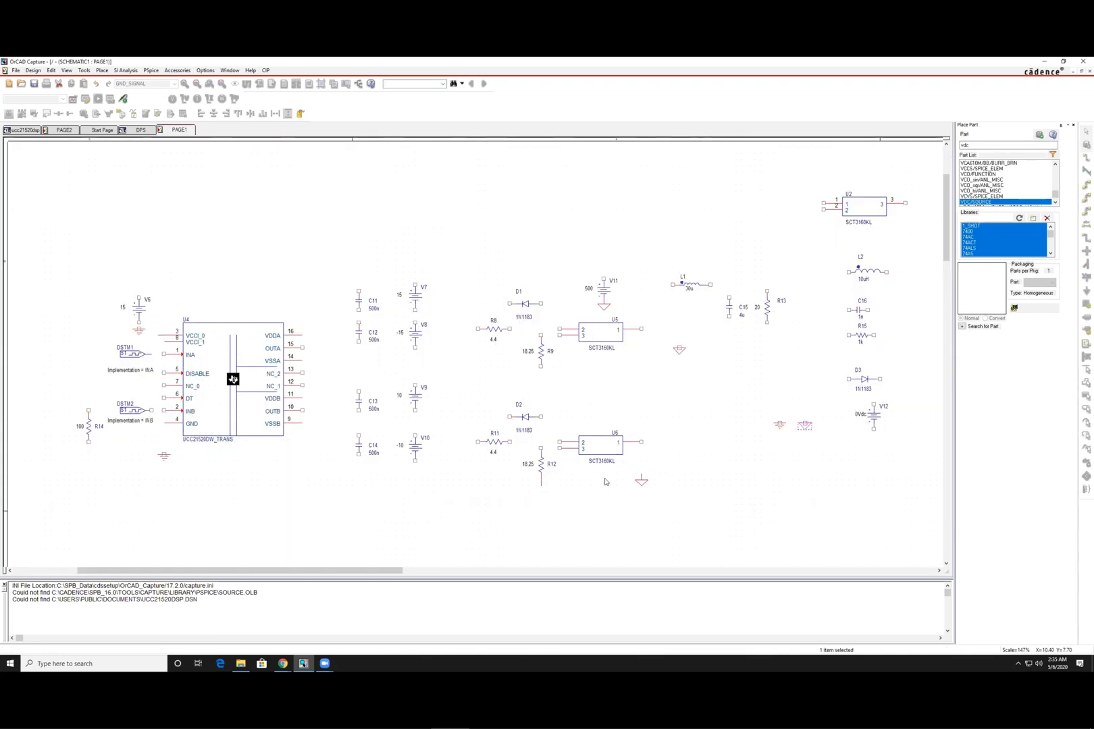
{"action": "left_click", "coordinate": [787, 452]}
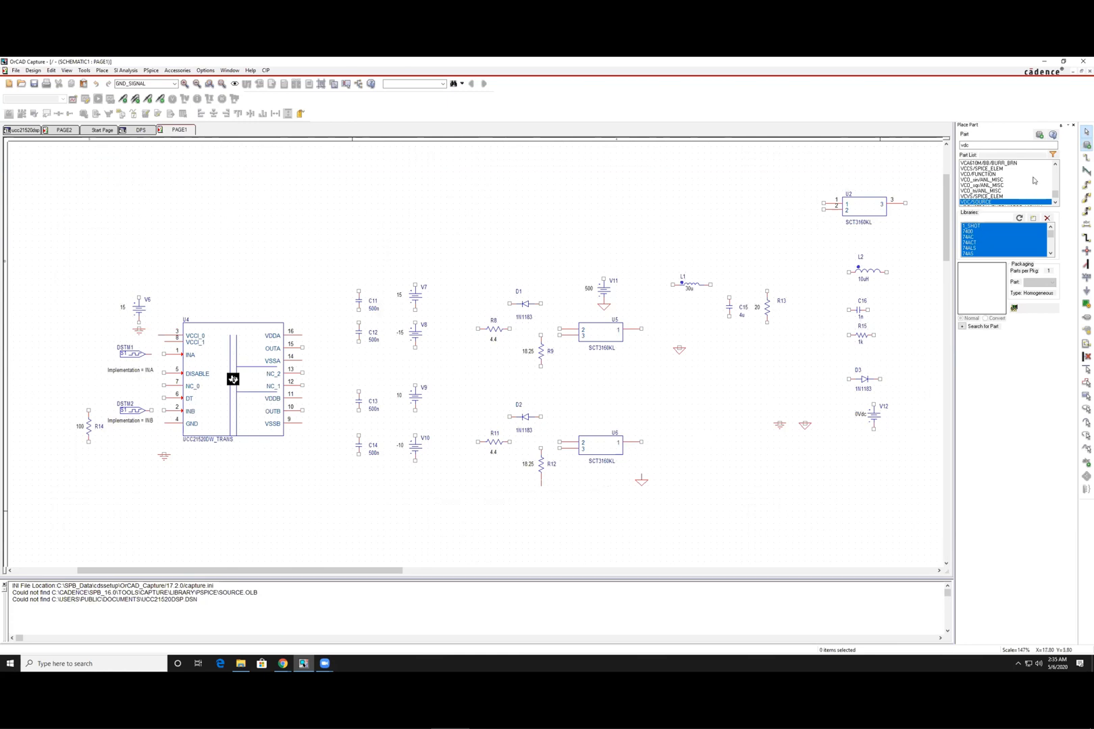
Step: Find the DigStim1 stimulus from the SOURCSTM library and place one below R8 and another below source V12
{"action": "left_click", "coordinate": [990, 146]}
{"action": "key", "text": "BackSpace"}
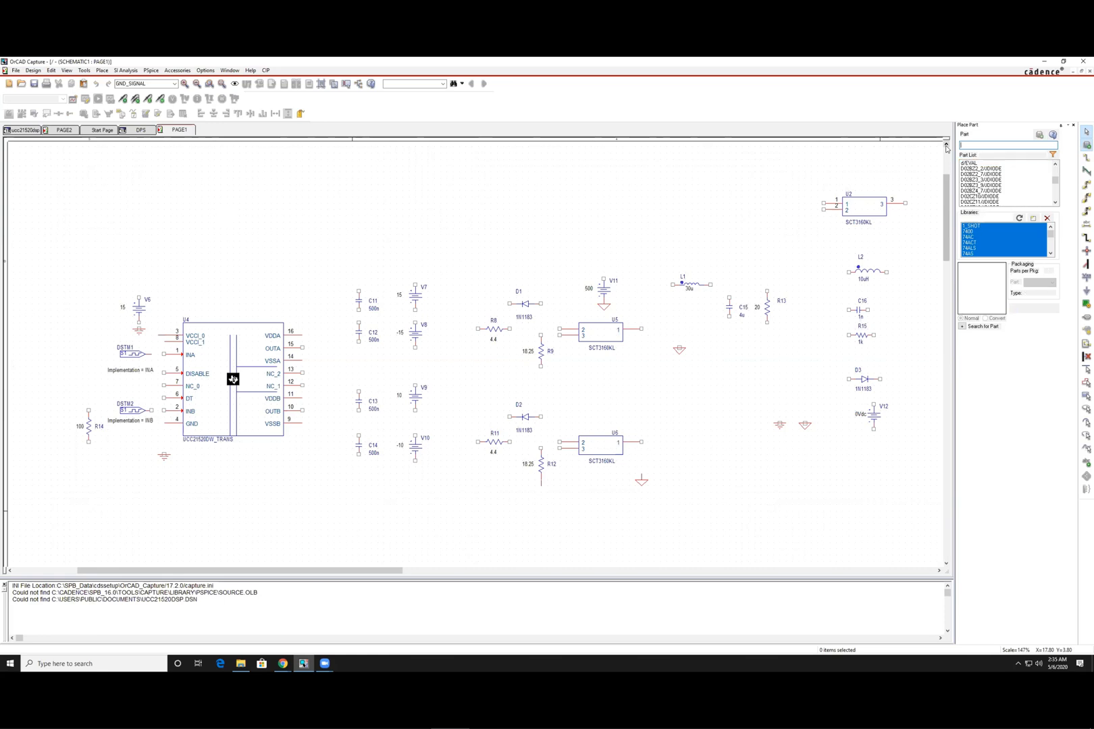
{"action": "type", "text": "digs"}
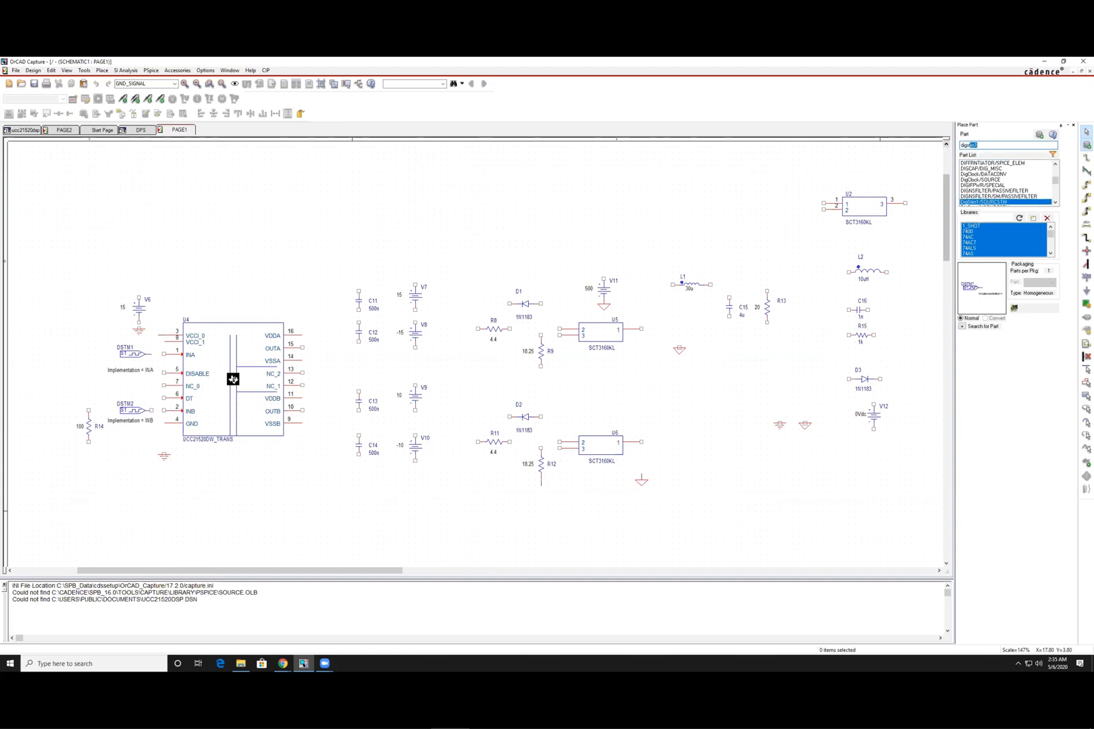
{"action": "type", "text": "tim16"}
{"action": "key", "text": "BackSpace"}
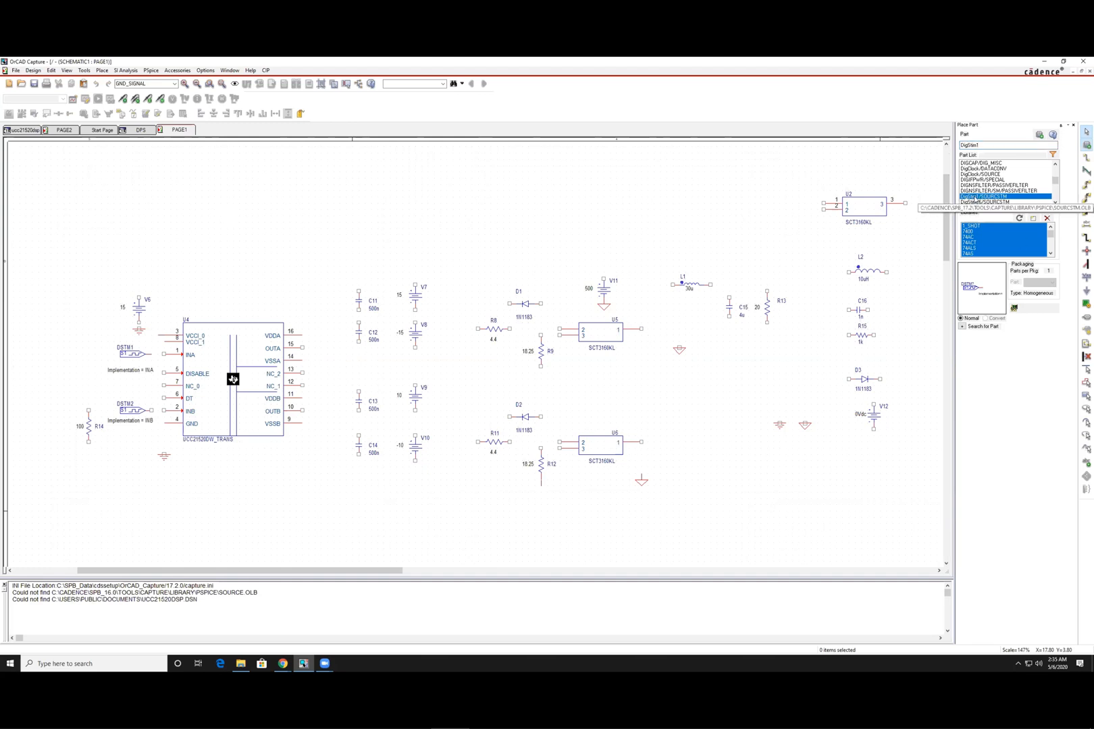
{"action": "key", "text": "Return"}
{"action": "left_click", "coordinate": [476, 358]}
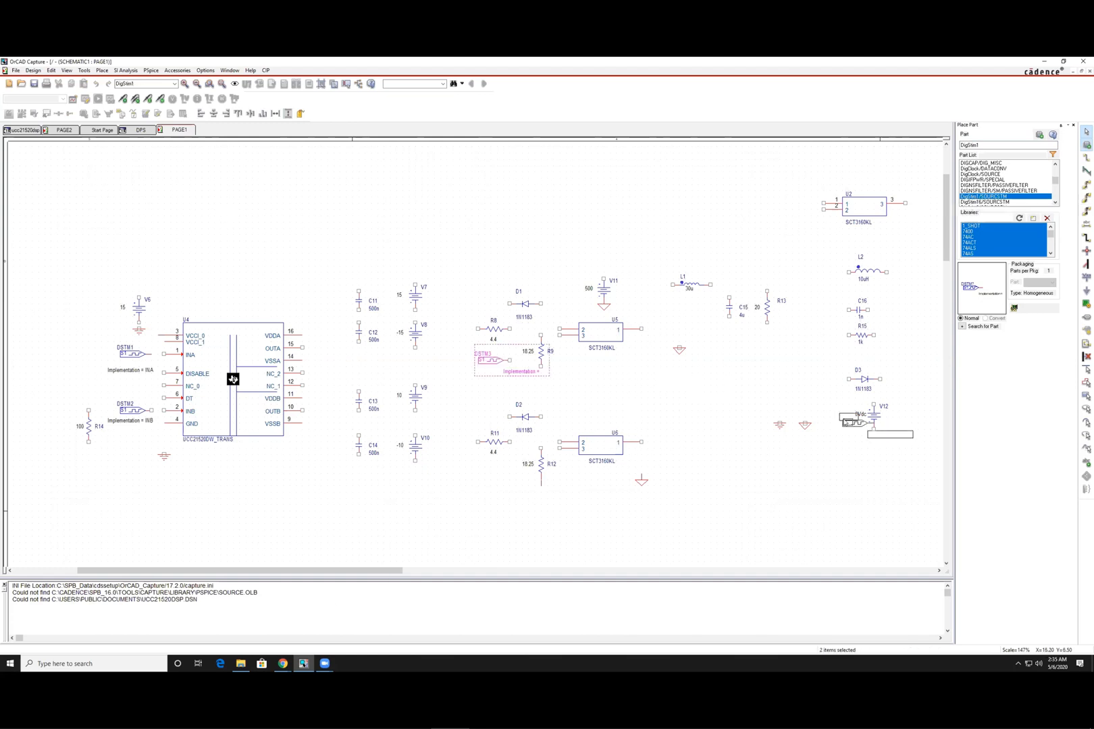
{"action": "left_click", "coordinate": [801, 475]}
{"action": "key", "text": "Escape"}
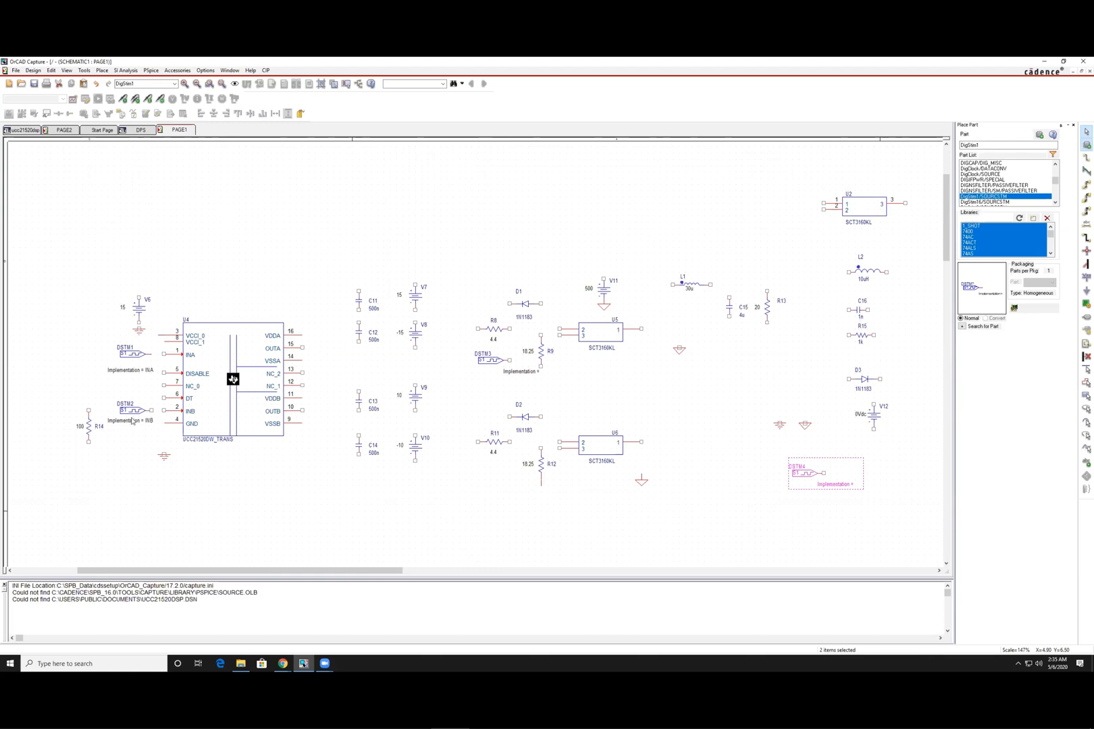
{"action": "left_click", "coordinate": [847, 523]}
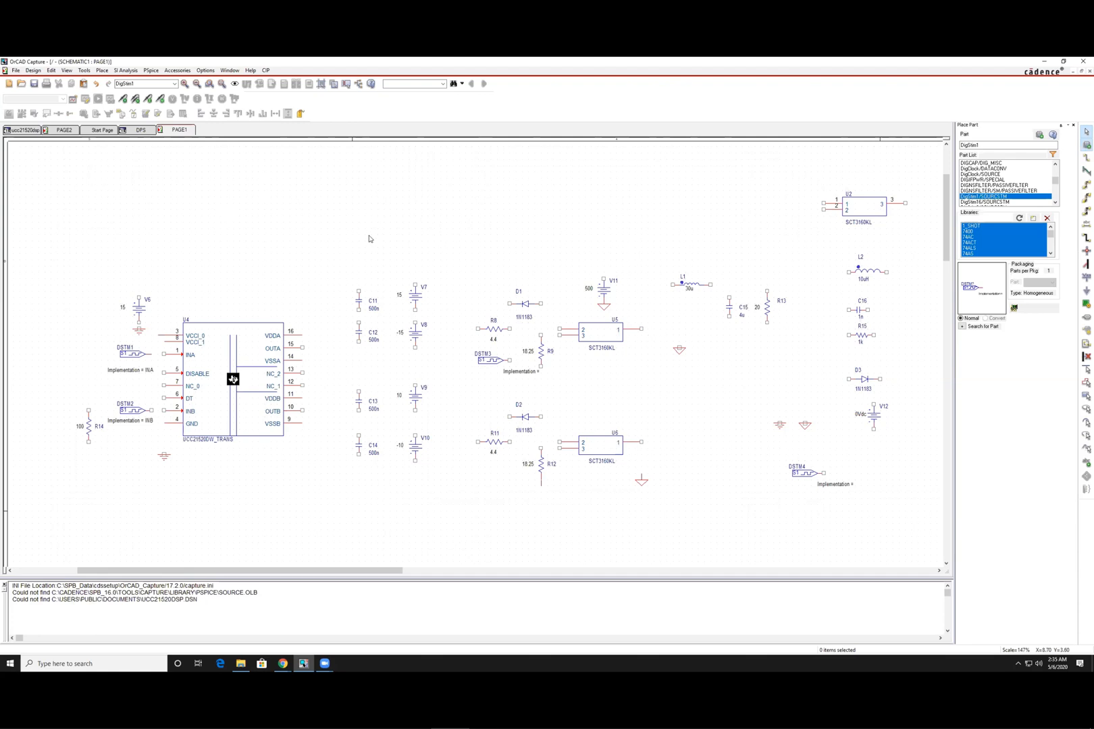
Step: Move the spare SCT3160KL part U2 above source V11 and compare its pin arrangement with U5
{"action": "left_click_drag", "start_coordinate": [880, 208], "coordinate": [619, 224]}
{"action": "left_click", "coordinate": [687, 270]}
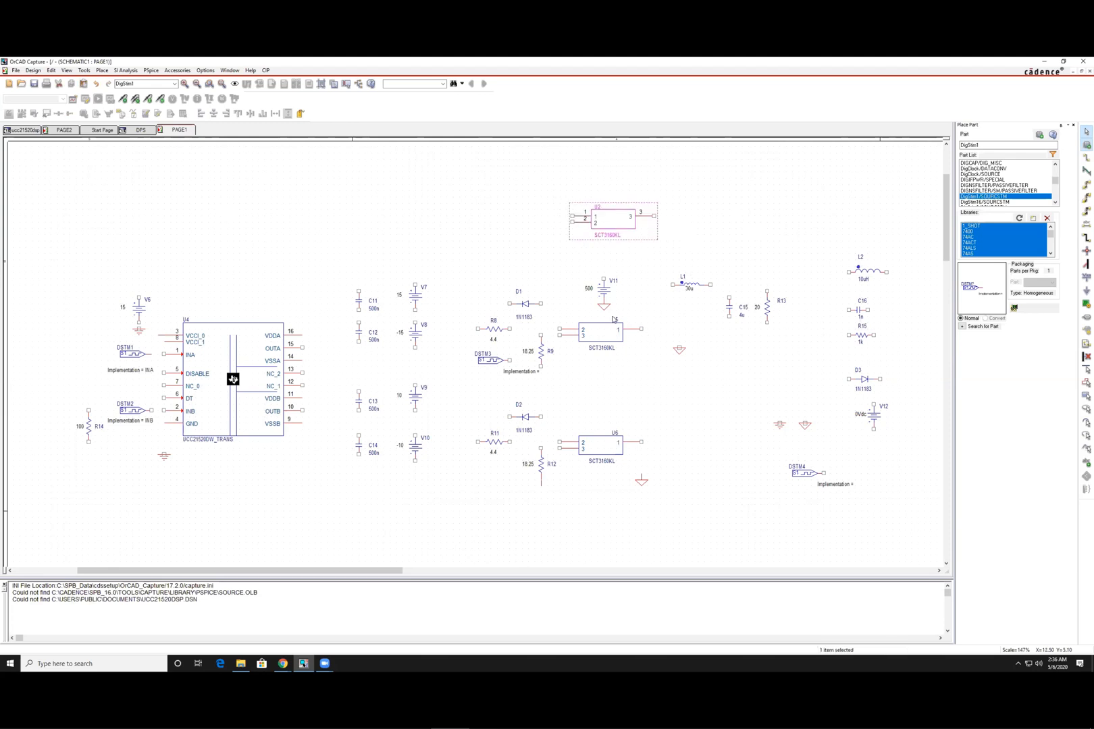
{"action": "left_click_drag", "start_coordinate": [596, 218], "coordinate": [589, 219]}
{"action": "left_click", "coordinate": [662, 370]}
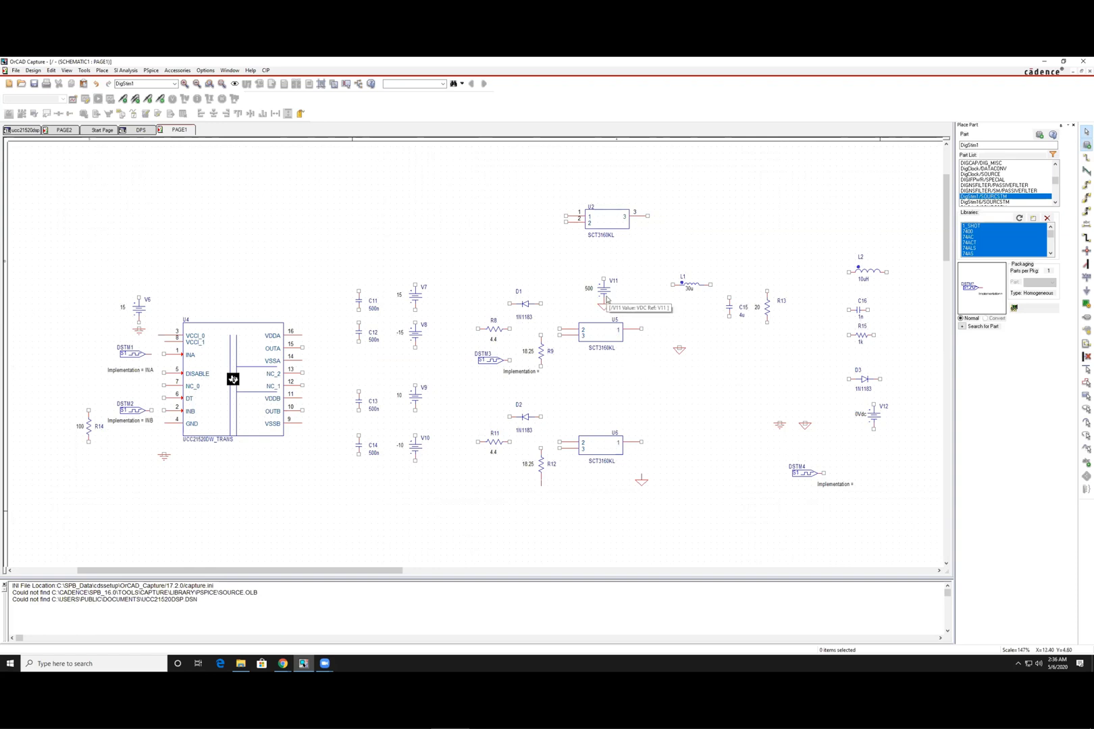
{"action": "left_click", "coordinate": [605, 345]}
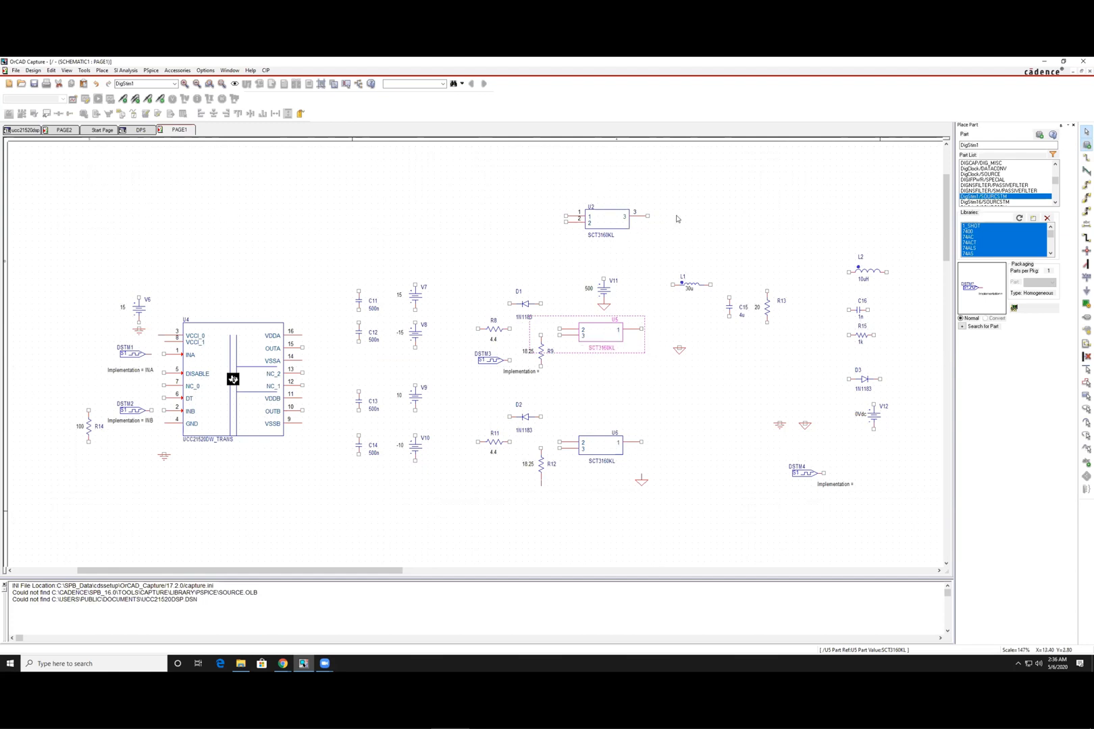
{"action": "left_click", "coordinate": [616, 230]}
{"action": "left_click", "coordinate": [613, 233]}
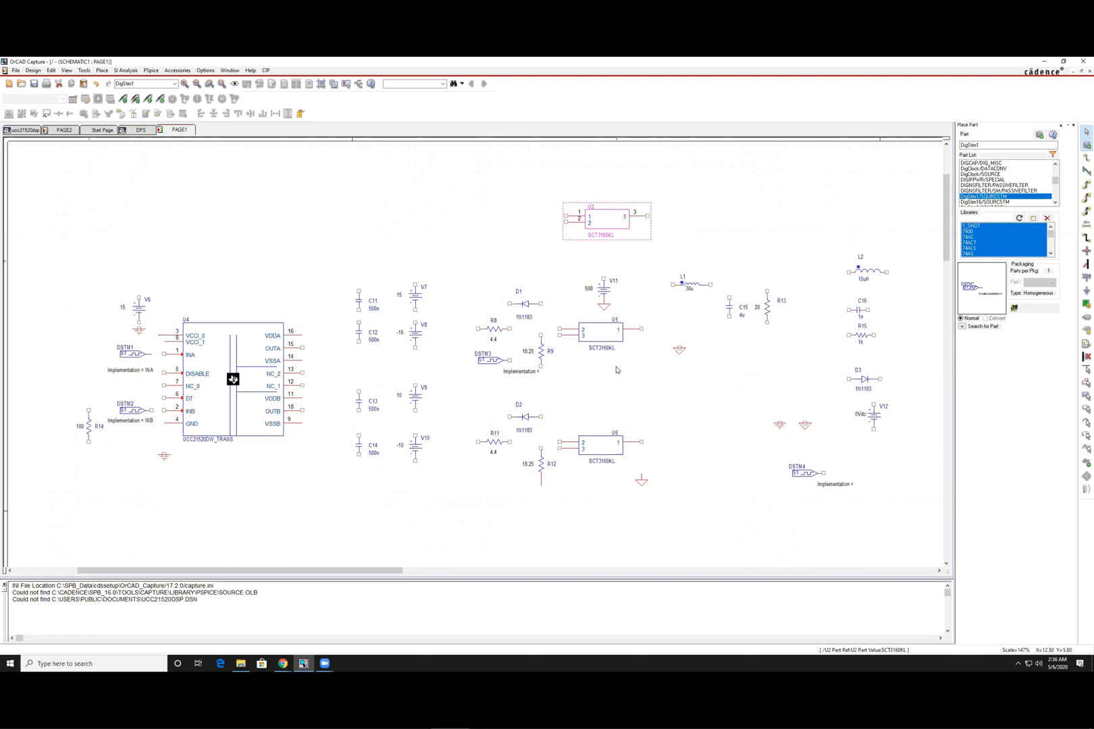
{"action": "left_click", "coordinate": [635, 376]}
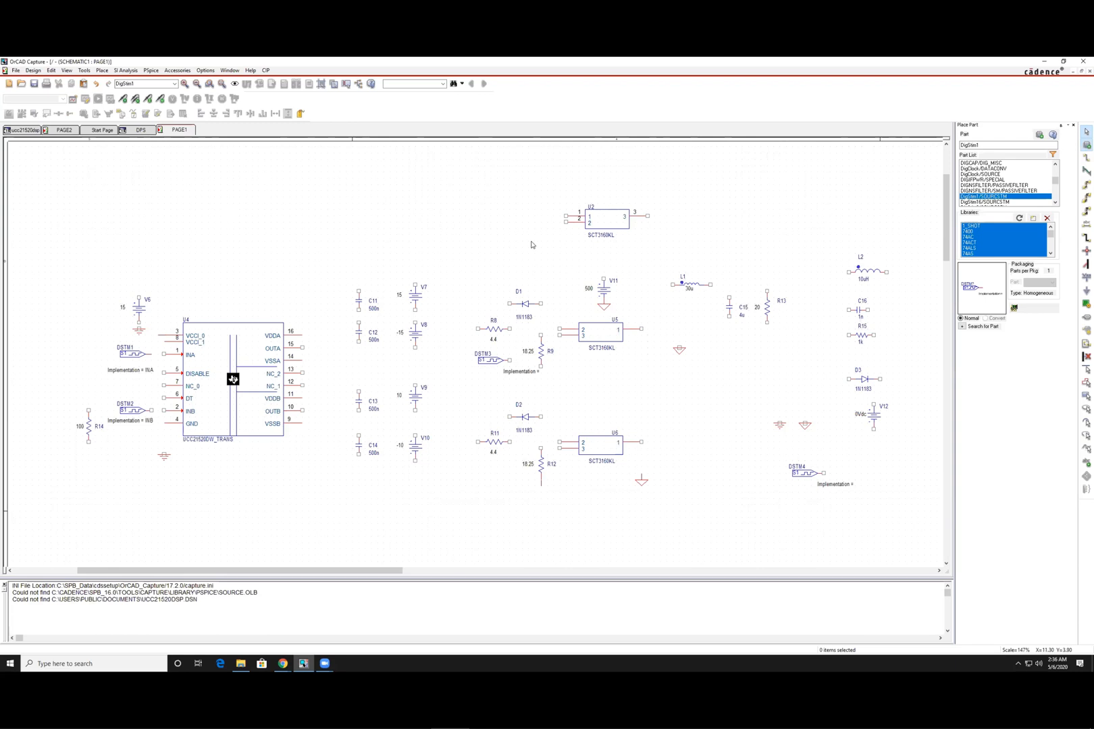
Step: Open part U2 for editing and set the name of its pin 2 to 22
{"action": "left_click", "coordinate": [596, 229]}
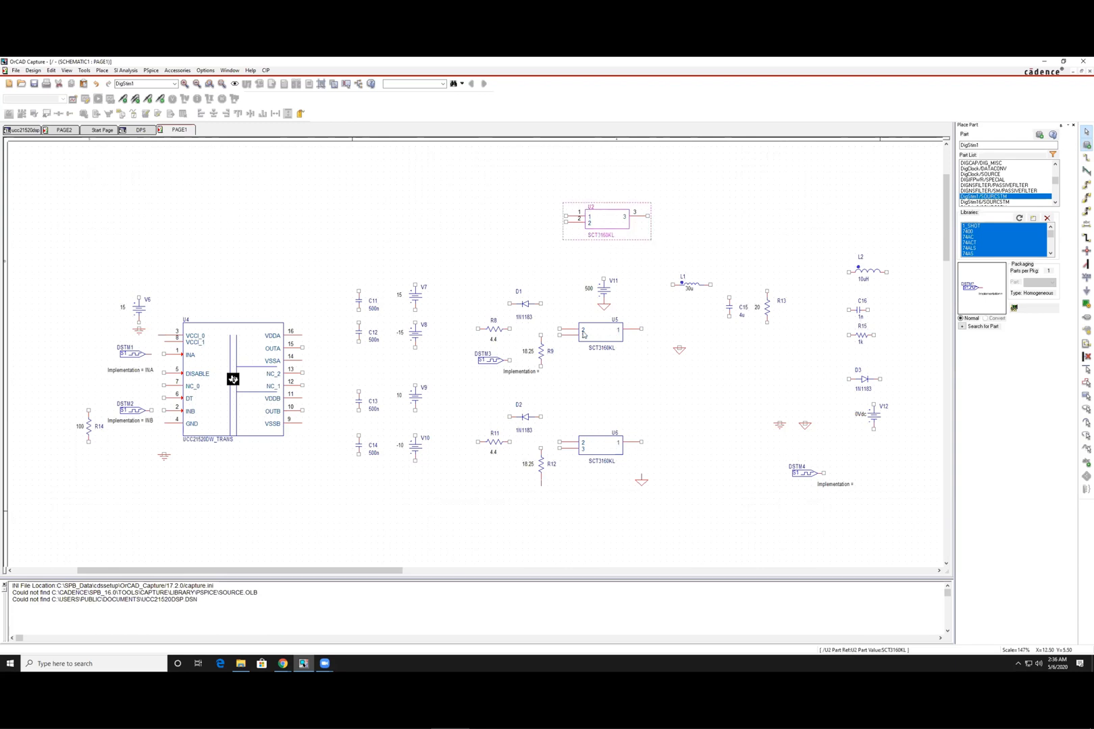
{"action": "right_click", "coordinate": [621, 224]}
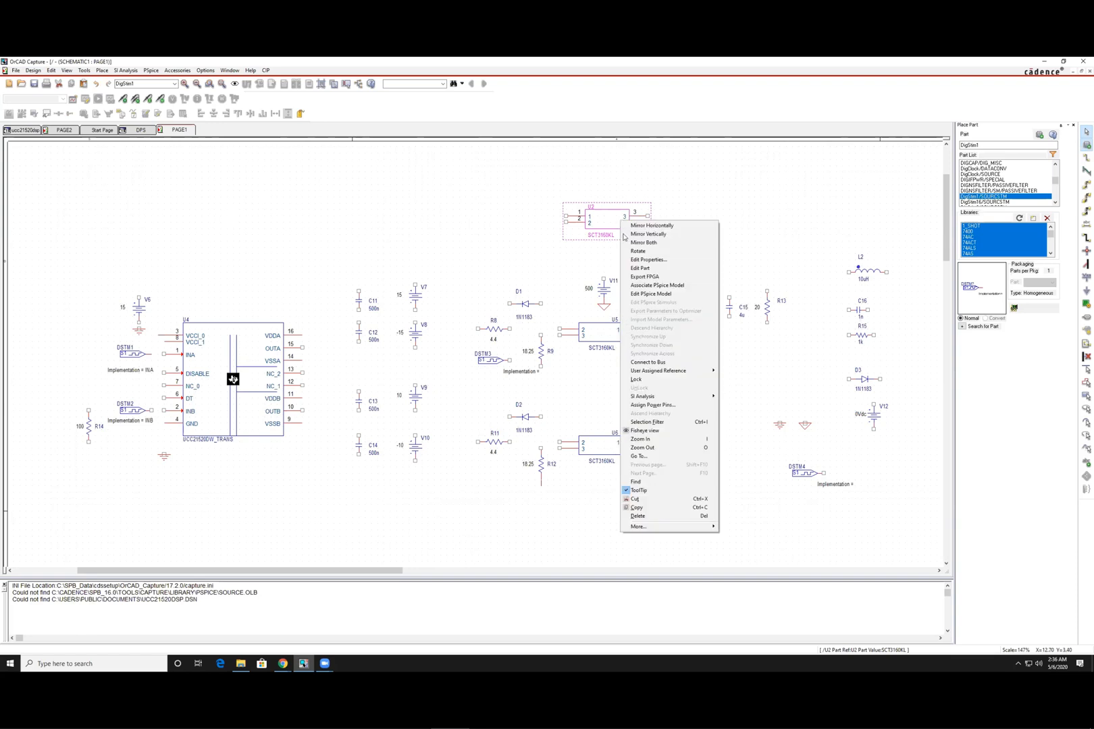
{"action": "left_click", "coordinate": [679, 268]}
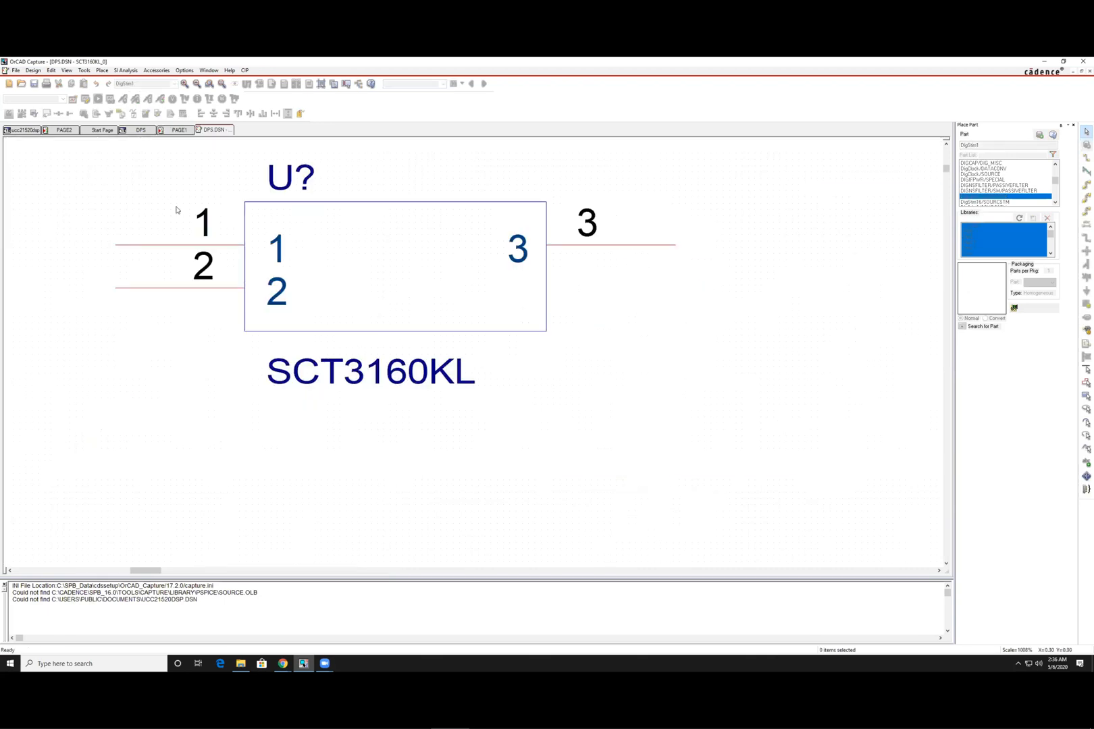
{"action": "left_click", "coordinate": [279, 289]}
{"action": "left_click", "coordinate": [219, 294]}
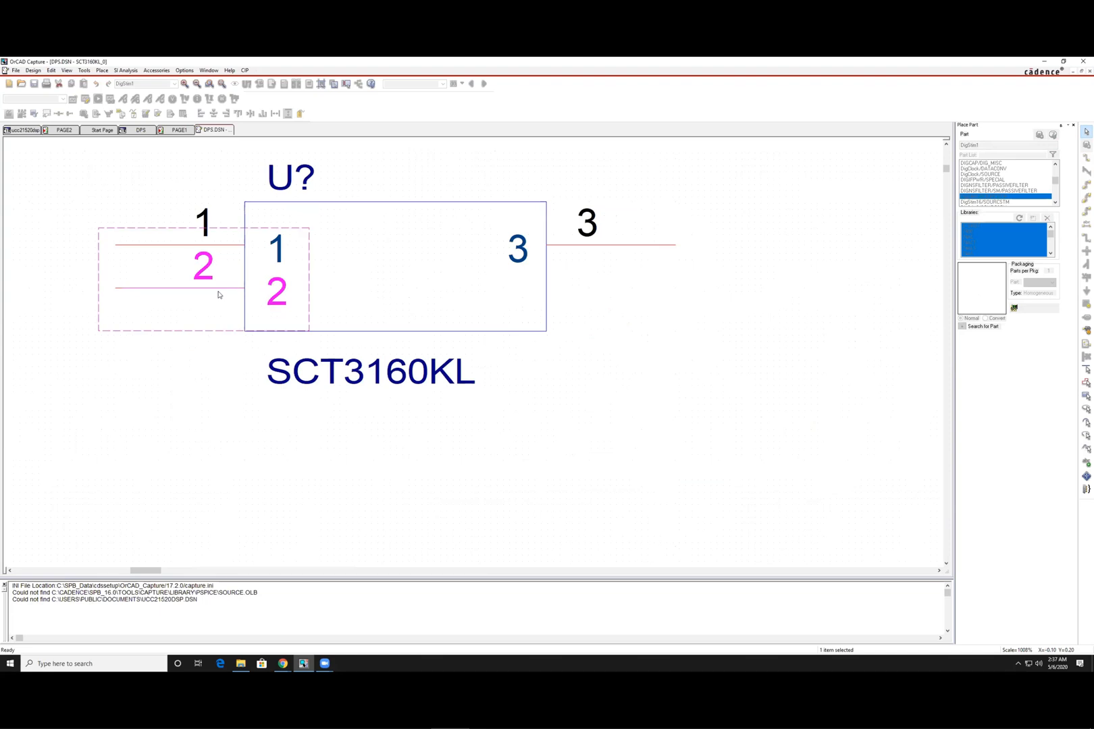
{"action": "double_click", "coordinate": [218, 295]}
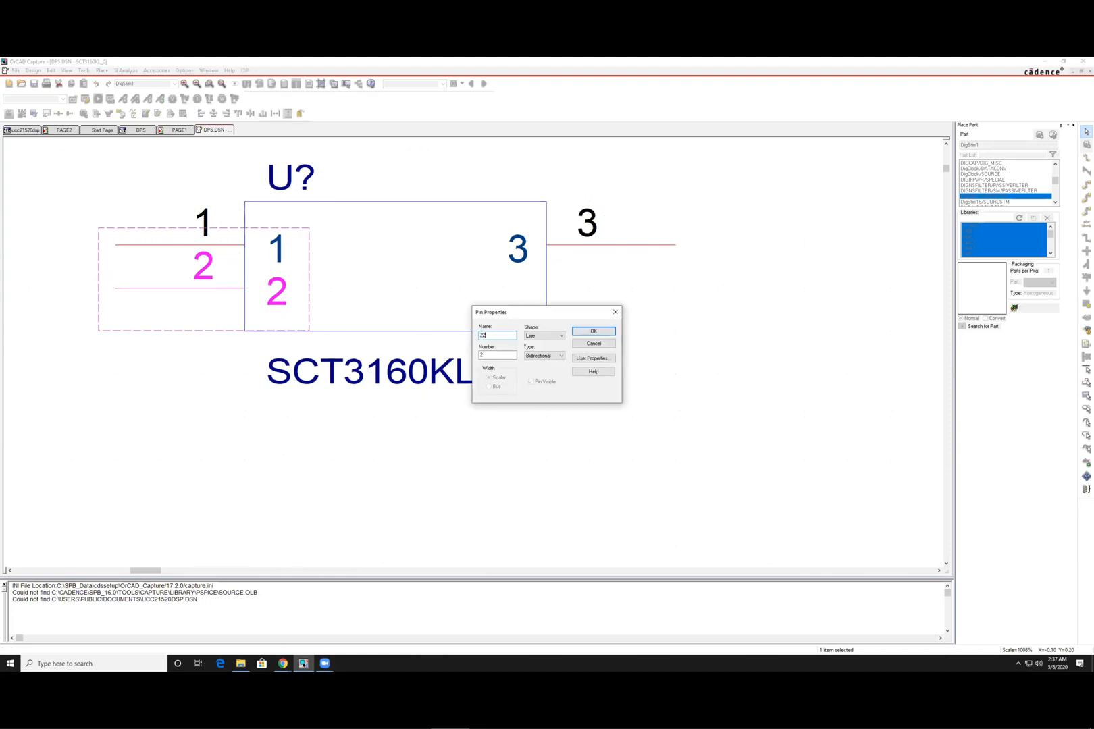
{"action": "key", "text": "Return"}
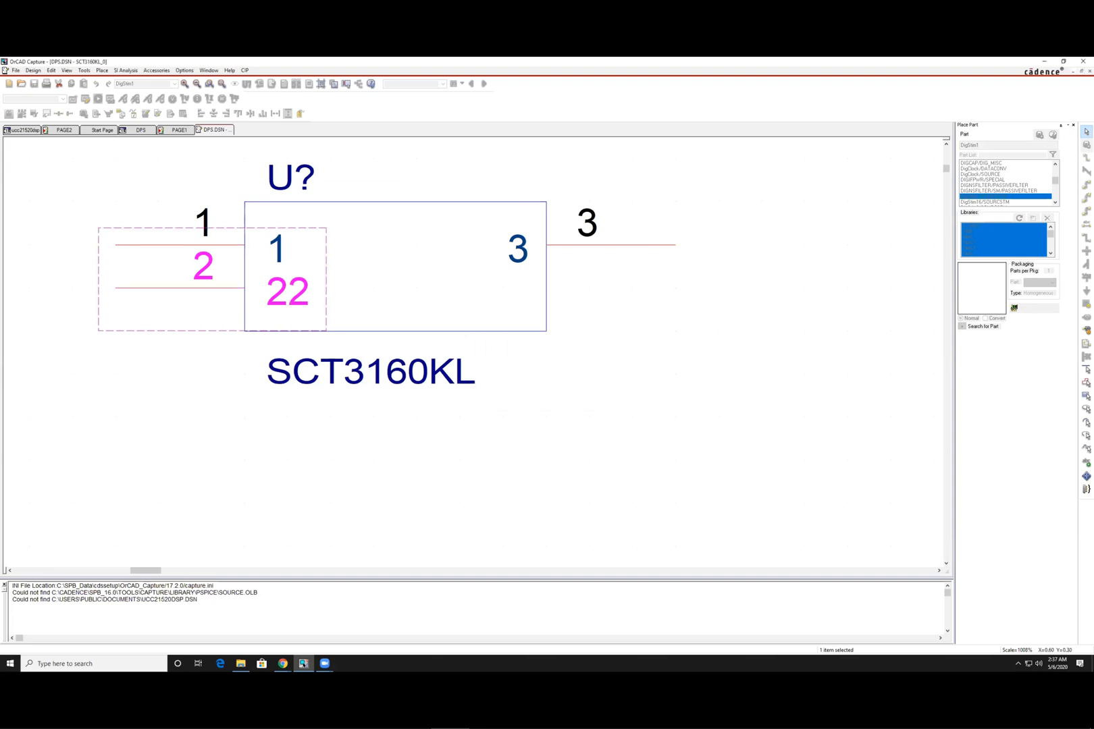
Step: Check the pin order of U5 on the schematic page and set the name and number of U2's pin 1 to 2
{"action": "left_click", "coordinate": [215, 245]}
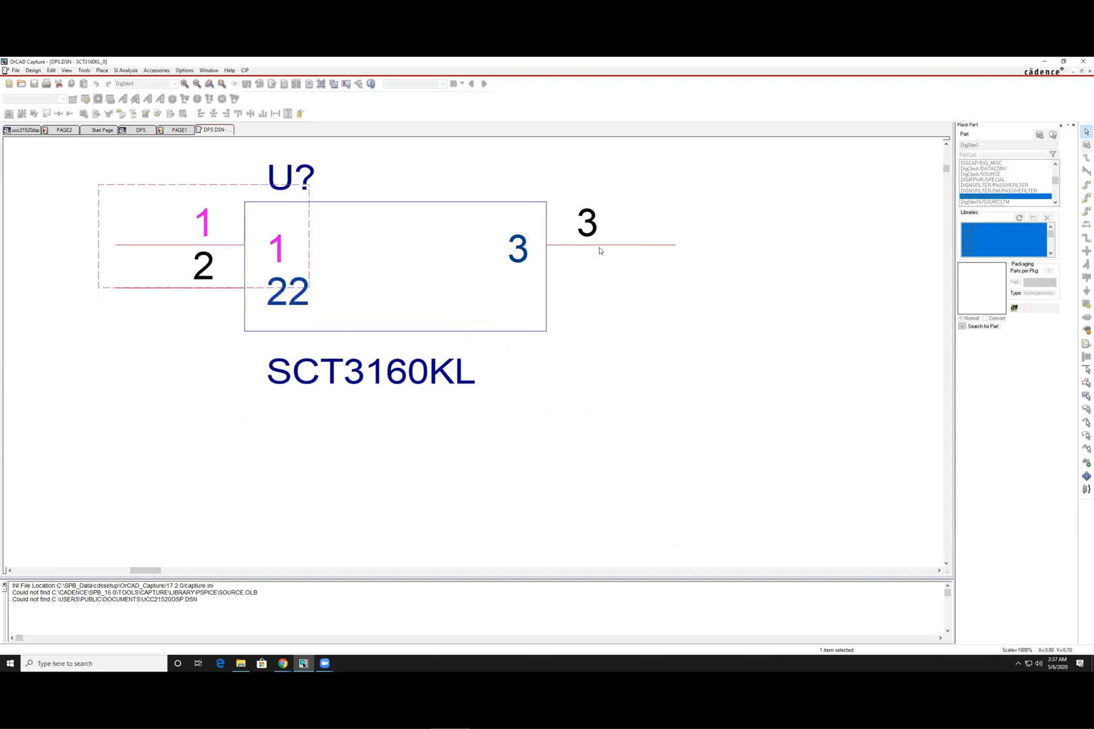
{"action": "left_click", "coordinate": [140, 130]}
{"action": "left_click", "coordinate": [180, 131]}
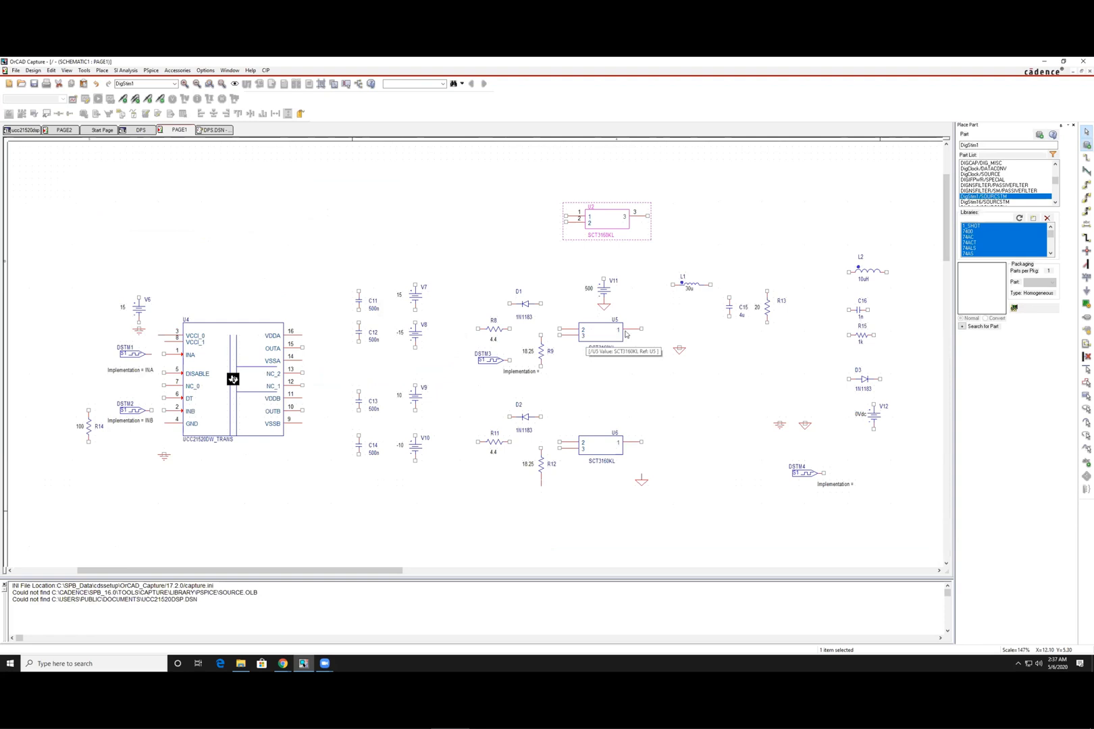
{"action": "left_click", "coordinate": [213, 130]}
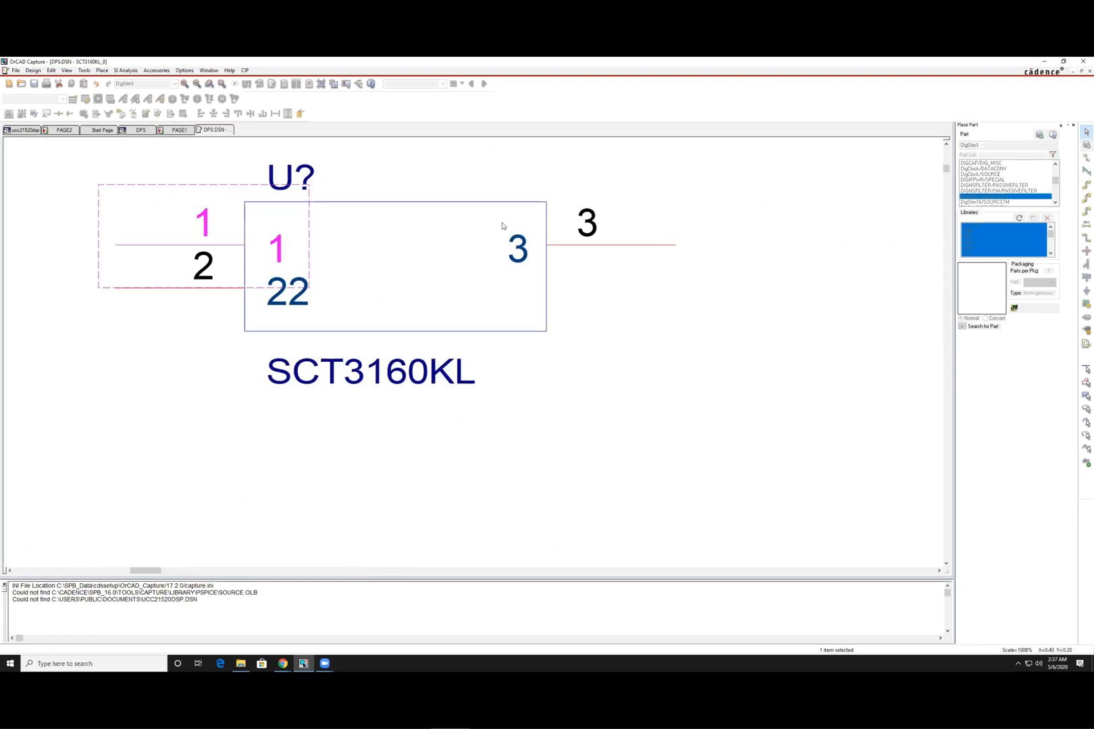
{"action": "left_click", "coordinate": [283, 257]}
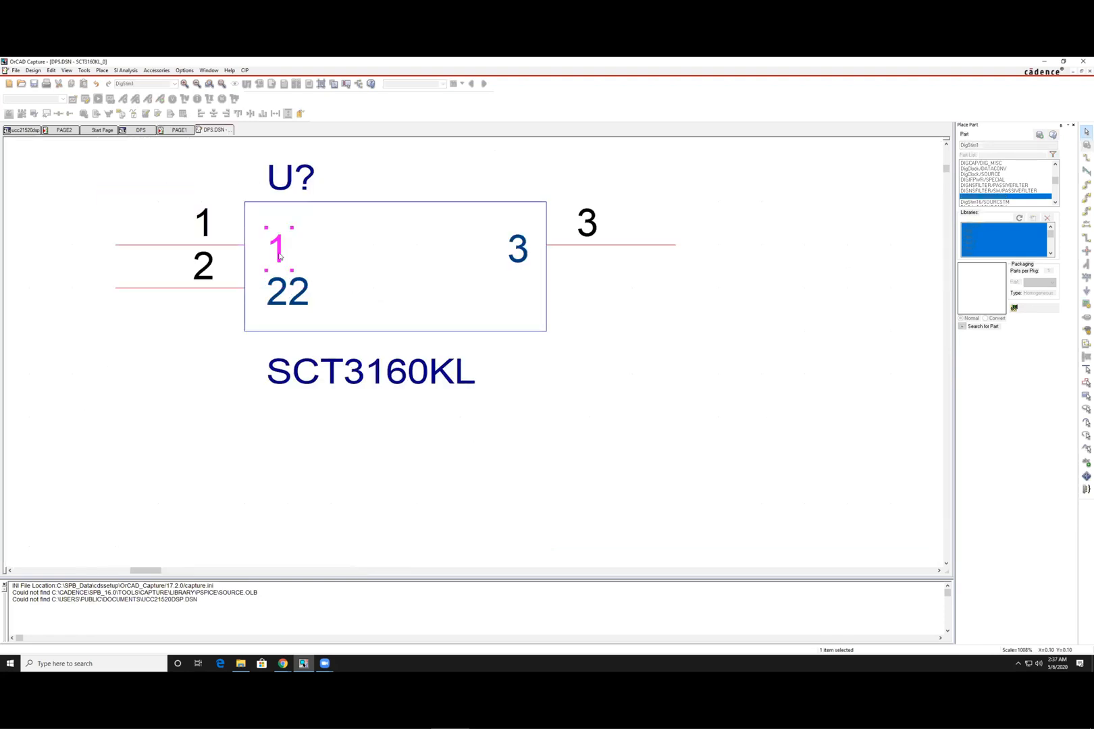
{"action": "double_click", "coordinate": [213, 248]}
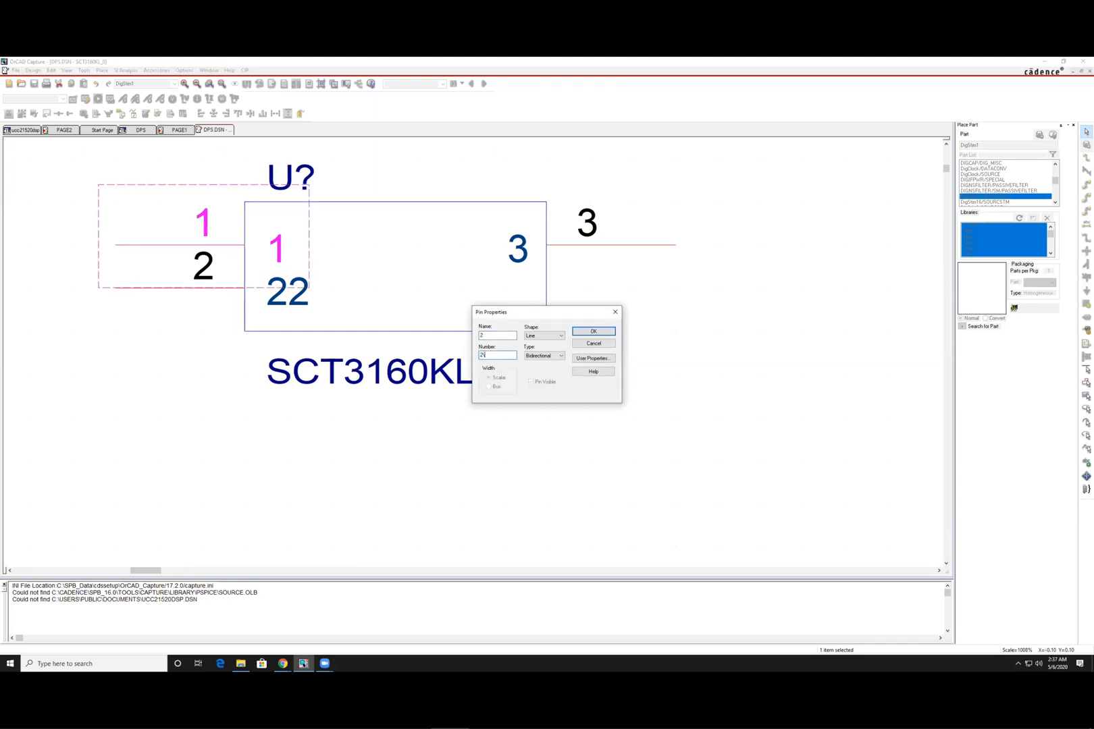
{"action": "key", "text": "Return"}
Step: Set the name and number of the SCT3160KL's pin 3 to 1
{"action": "left_click", "coordinate": [519, 248]}
{"action": "double_click", "coordinate": [546, 249]}
{"action": "type", "text": "1"}
{"action": "key", "text": "Tab"}
{"action": "key", "text": "Return"}
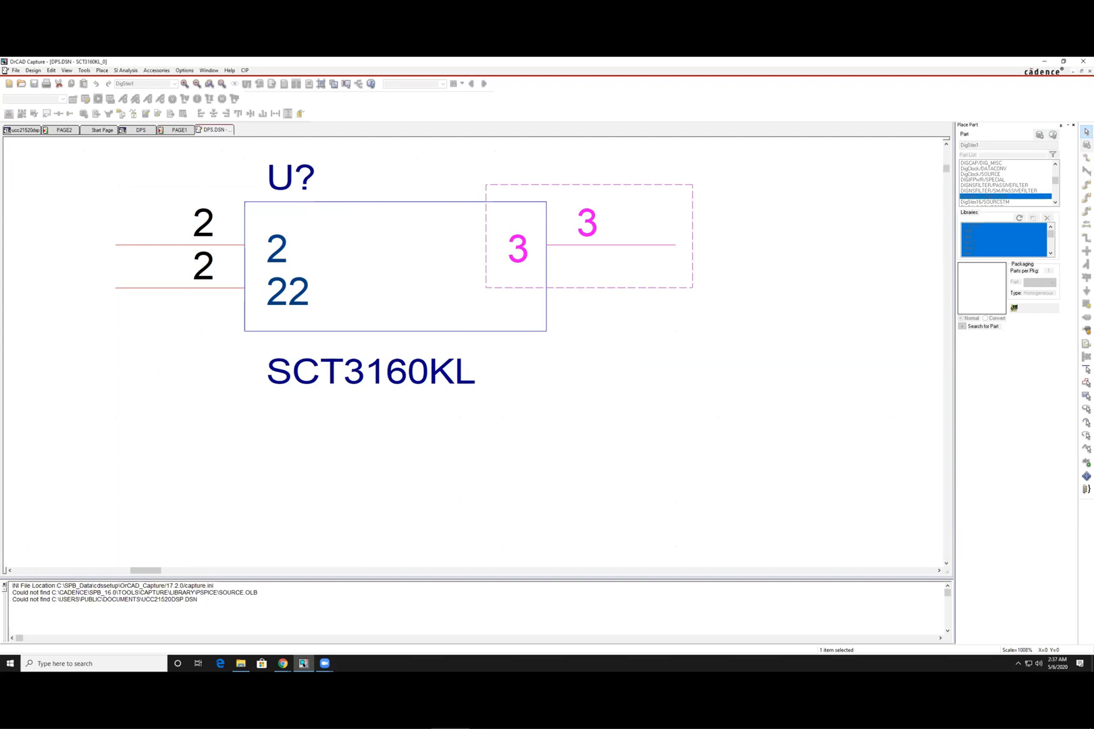
Step: Set the name and number of the pin named 22 to 3
{"action": "double_click", "coordinate": [305, 325]}
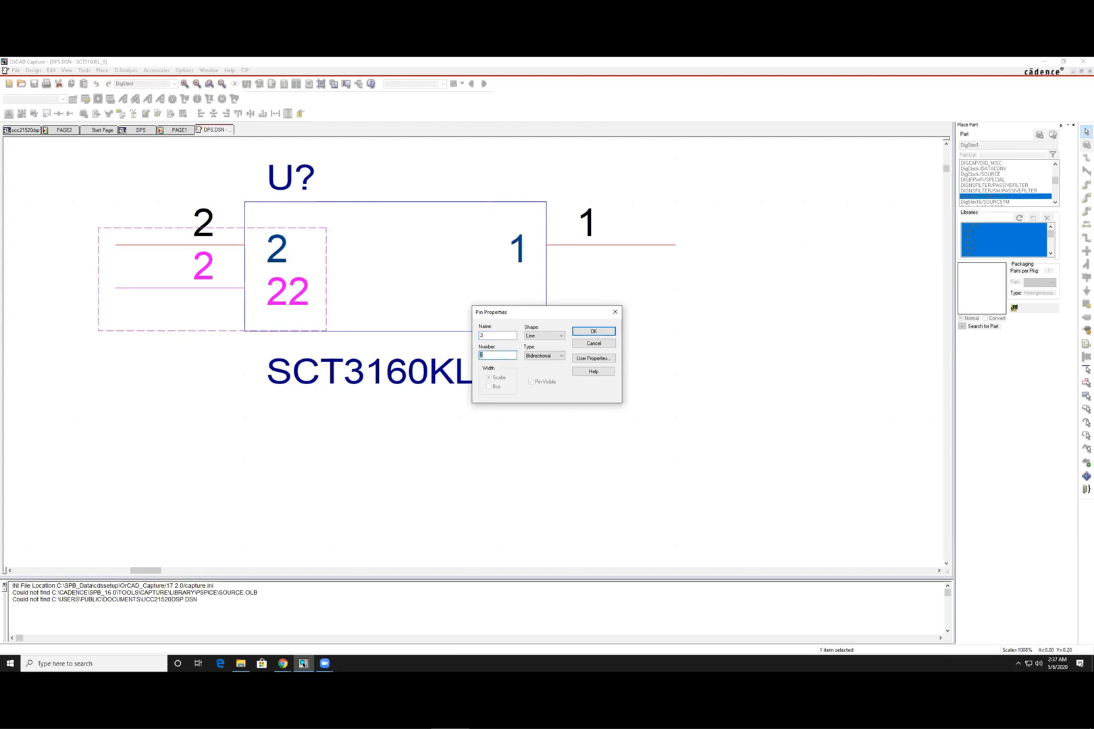
{"action": "key", "text": "Return"}
{"action": "left_click", "coordinate": [583, 445]}
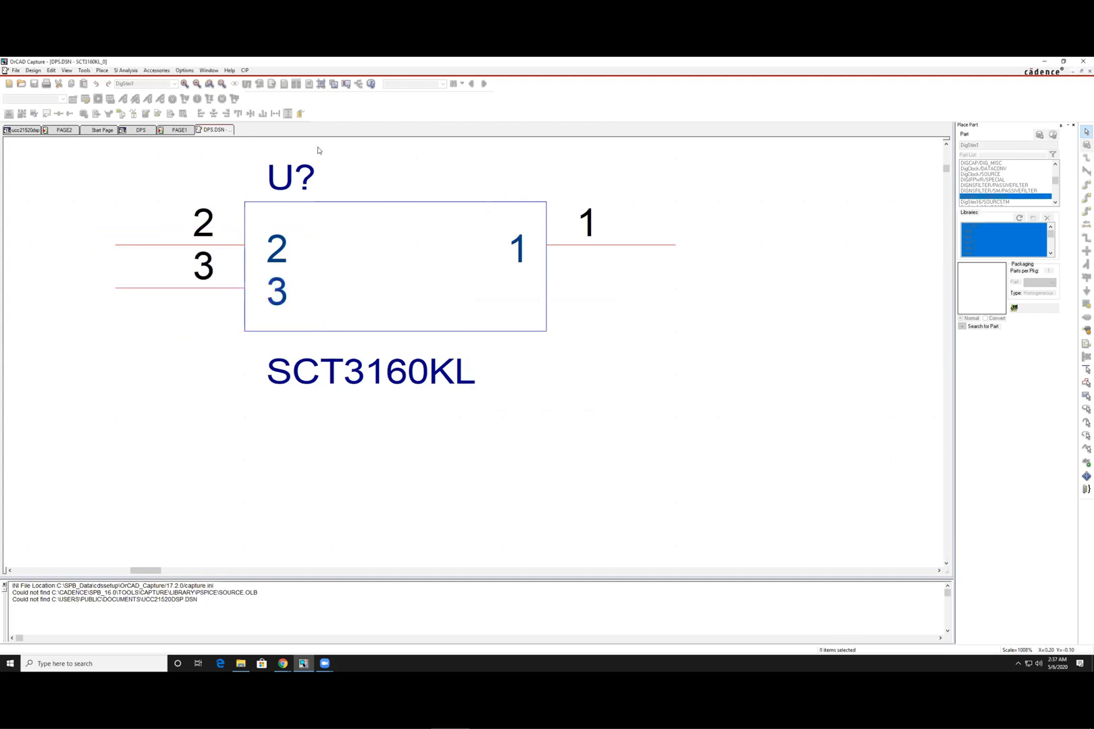
Step: Close the edited SCT3160KL part, updating only the current part instance
{"action": "right_click", "coordinate": [215, 127]}
{"action": "left_click", "coordinate": [208, 137]}
{"action": "right_click", "coordinate": [208, 138]}
{"action": "left_click", "coordinate": [248, 179]}
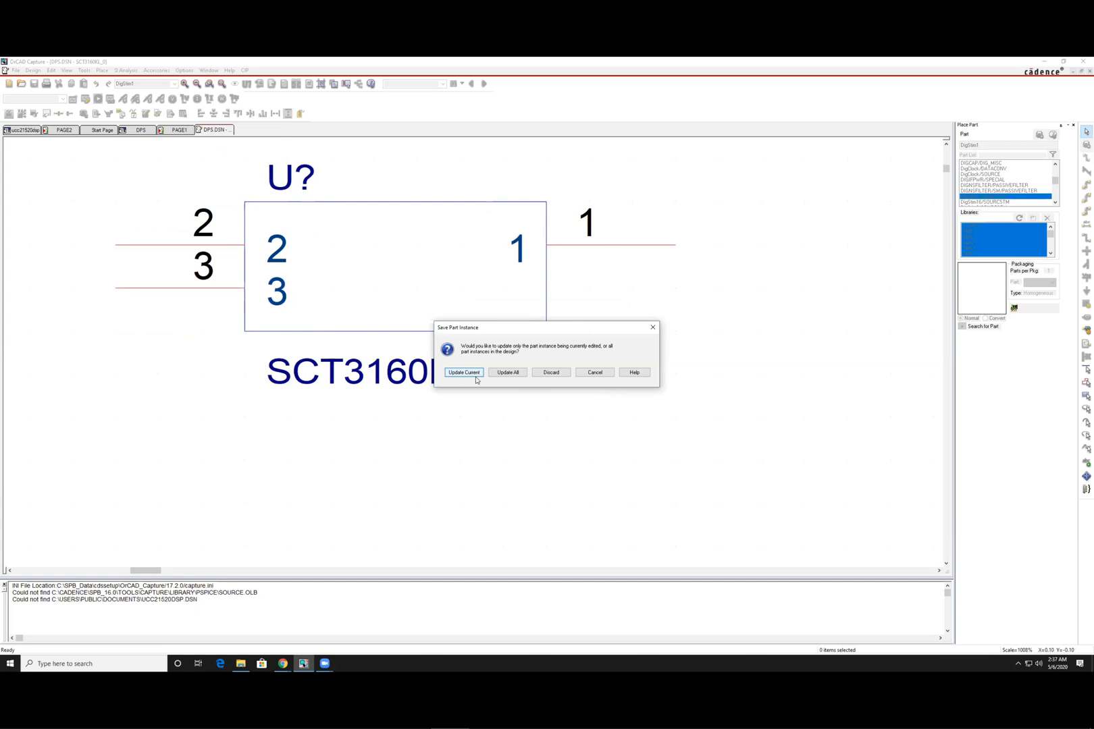
{"action": "left_click", "coordinate": [464, 373]}
{"action": "left_click", "coordinate": [559, 372]}
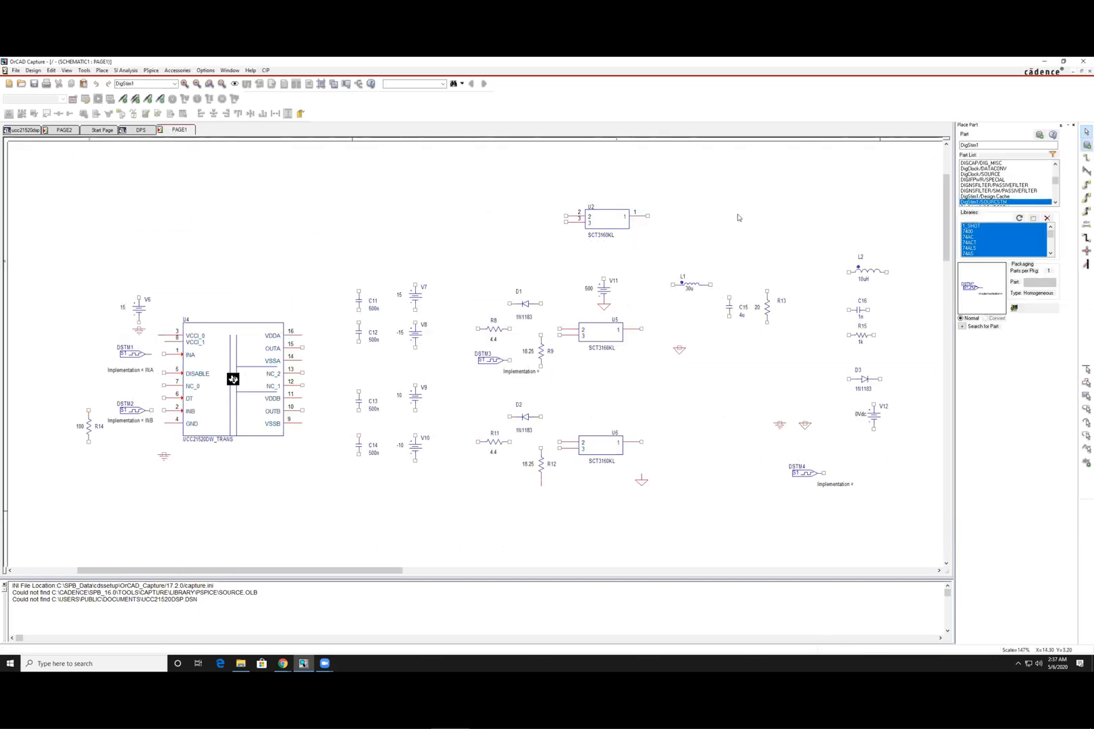
Step: Replace part U6 with the edited U2 by moving U2 into its place and deleting U6
{"action": "left_click_drag", "start_coordinate": [572, 232], "coordinate": [594, 450]}
{"action": "left_click", "coordinate": [611, 449]}
{"action": "key", "text": "Delete"}
{"action": "left_click", "coordinate": [647, 389]}
Step: Check the properties of the repositioned U2 and return to the schematic page
{"action": "scroll", "coordinate": [728, 440], "scroll_direction": "up", "scroll_amount": 1}
{"action": "left_click", "coordinate": [600, 353]}
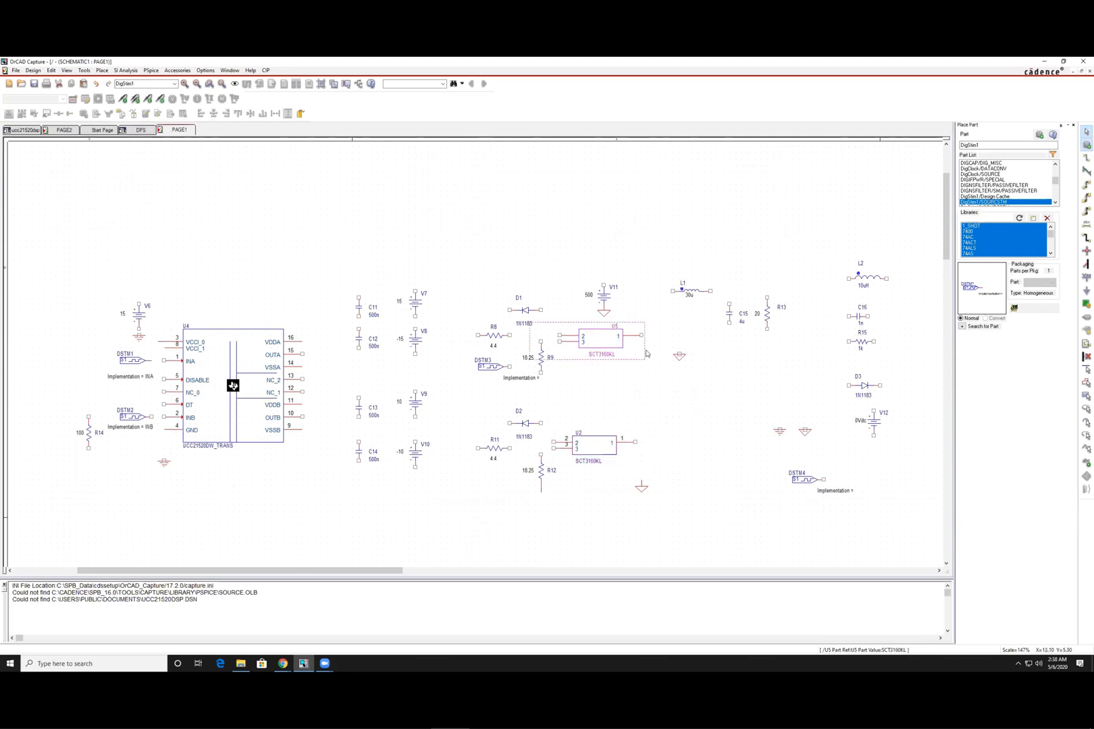
{"action": "double_click", "coordinate": [606, 443]}
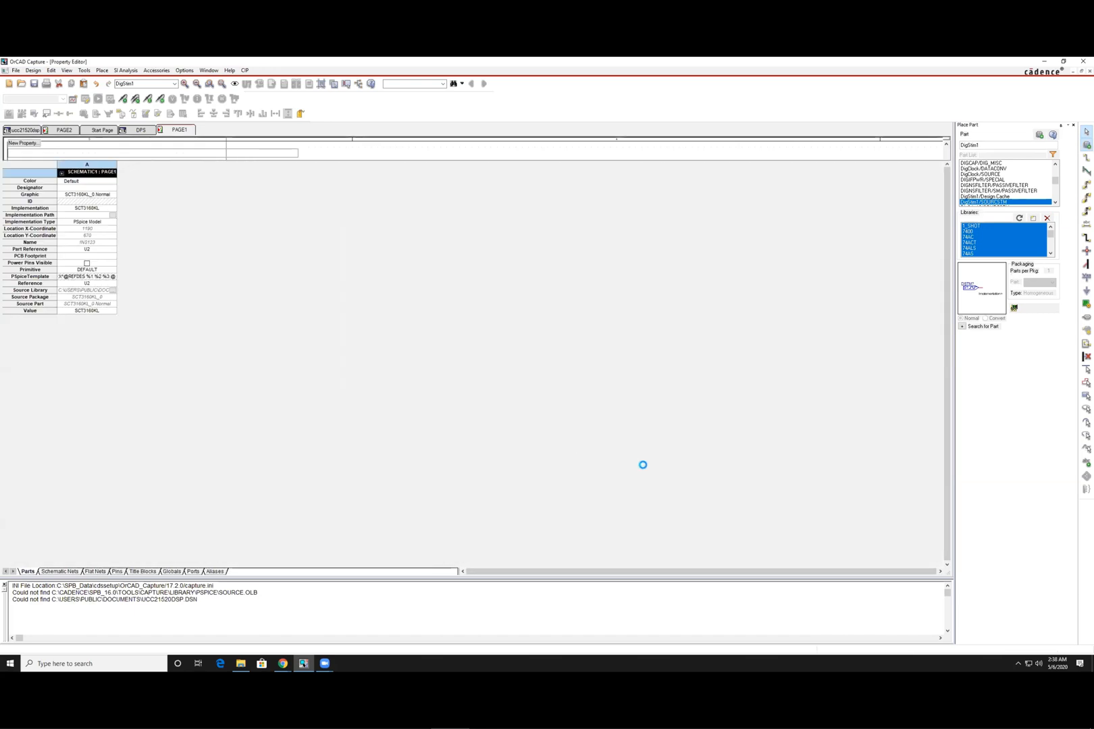
{"action": "right_click", "coordinate": [216, 133]}
{"action": "left_click", "coordinate": [244, 186]}
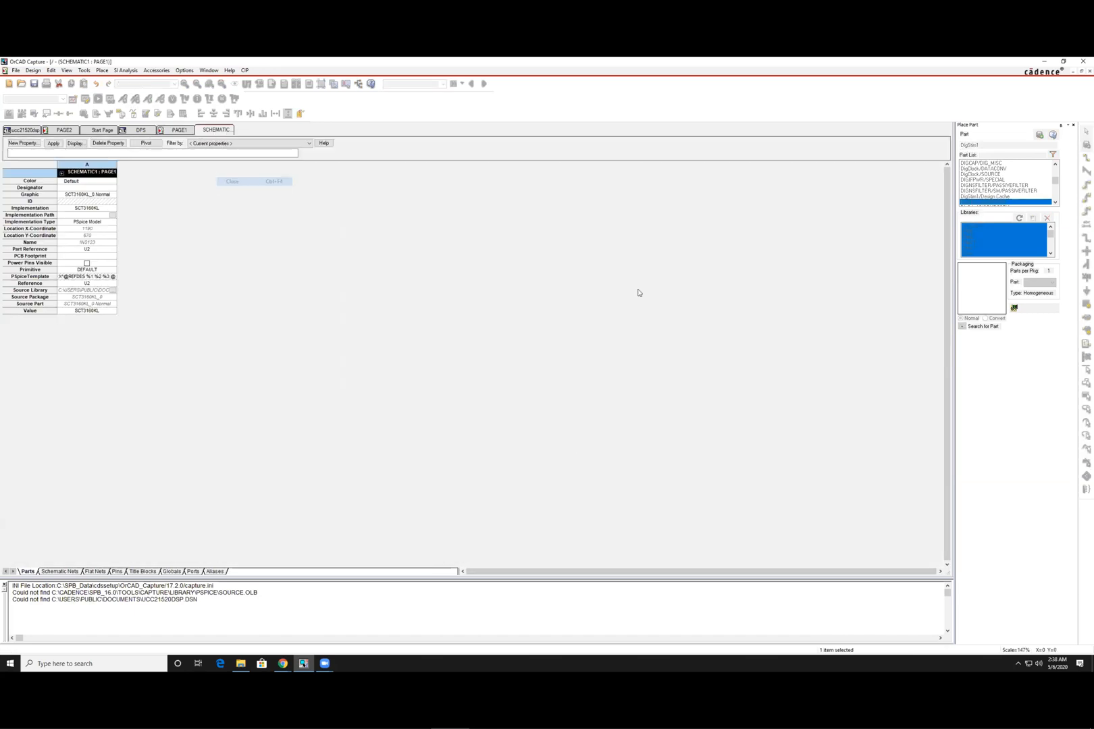
{"action": "left_click", "coordinate": [687, 487]}
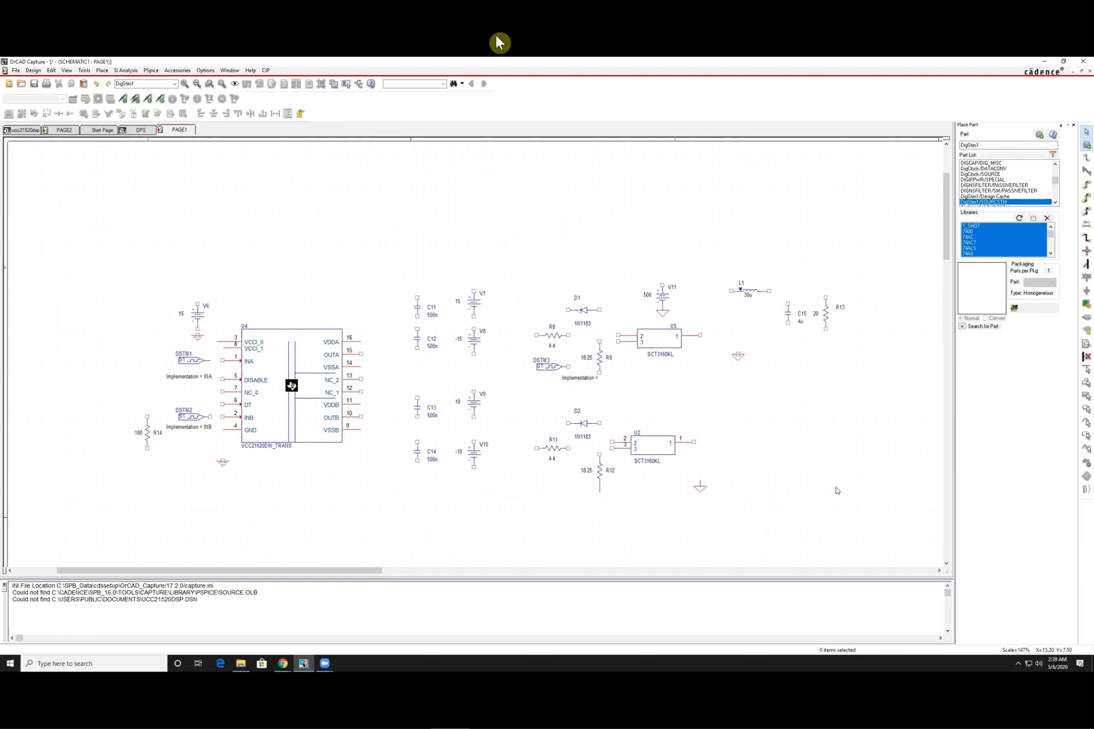
Step: Wire the positive terminal of source V6 to the VCCI_0 and VCCI_1 pins of U4
{"action": "left_click_drag", "start_coordinate": [294, 566], "coordinate": [307, 566]}
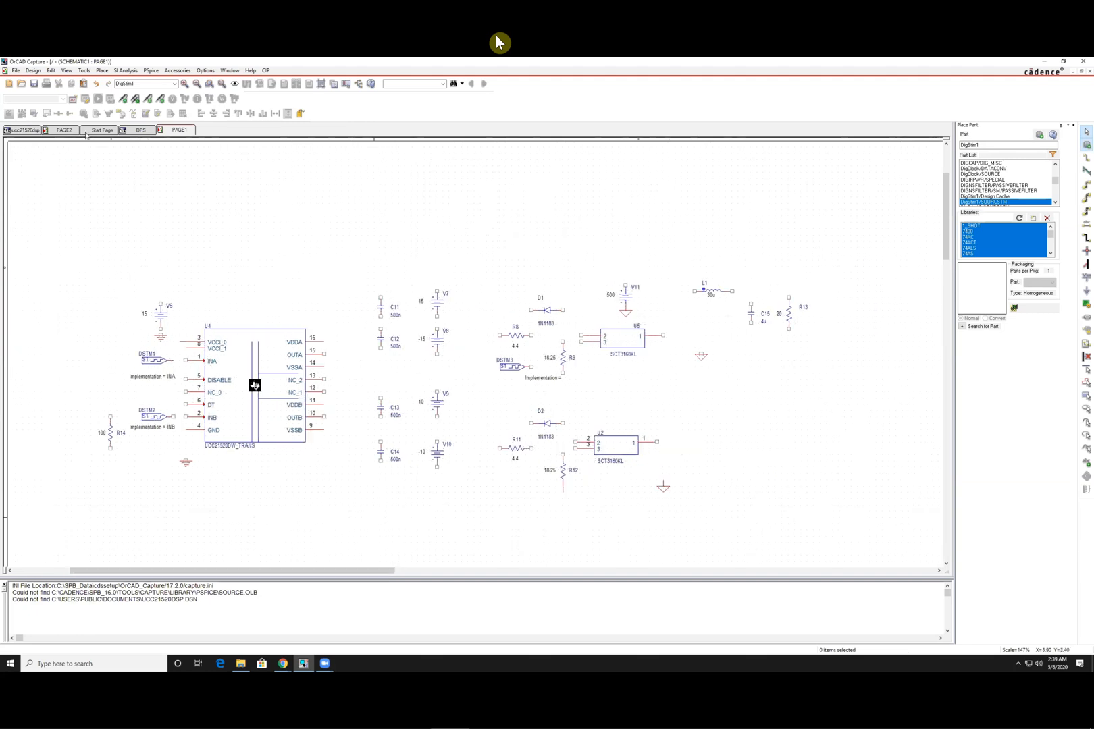
{"action": "key", "text": "w"}
{"action": "left_click", "coordinate": [161, 303]}
{"action": "left_click", "coordinate": [180, 342]}
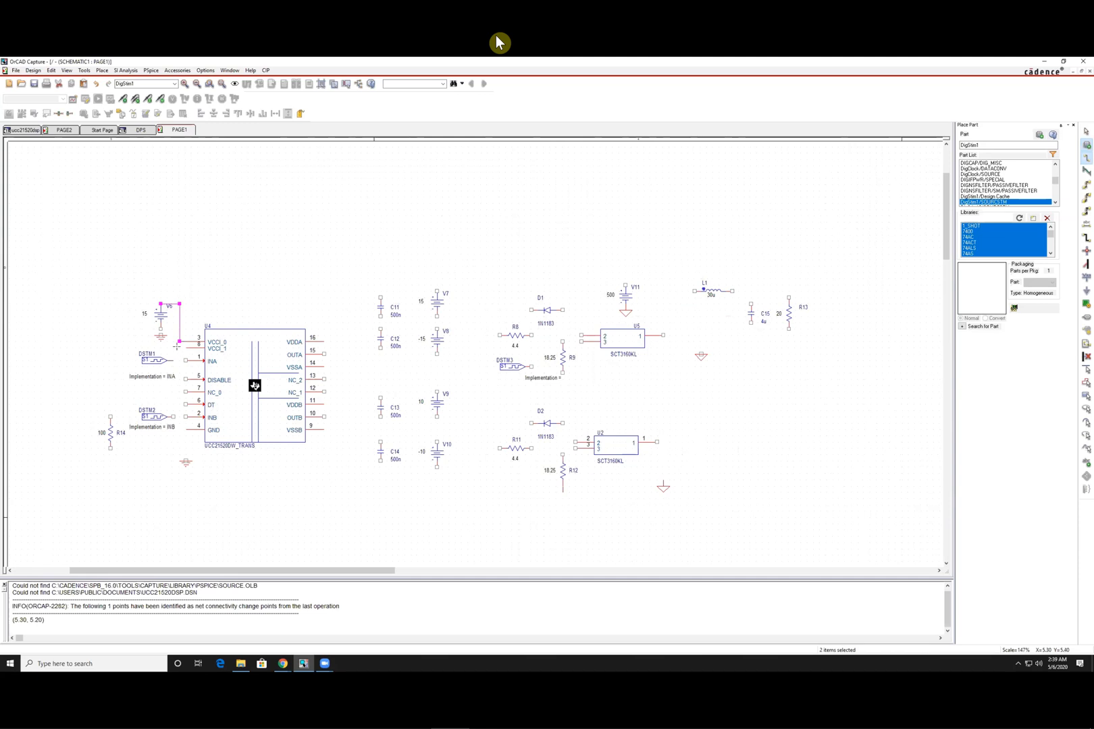
{"action": "key", "text": "Escape"}
{"action": "key", "text": "w"}
{"action": "left_click", "coordinate": [198, 291]}
{"action": "key", "text": "Escape"}
{"action": "key", "text": "w"}
{"action": "left_click", "coordinate": [186, 342]}
{"action": "left_click", "coordinate": [186, 347]}
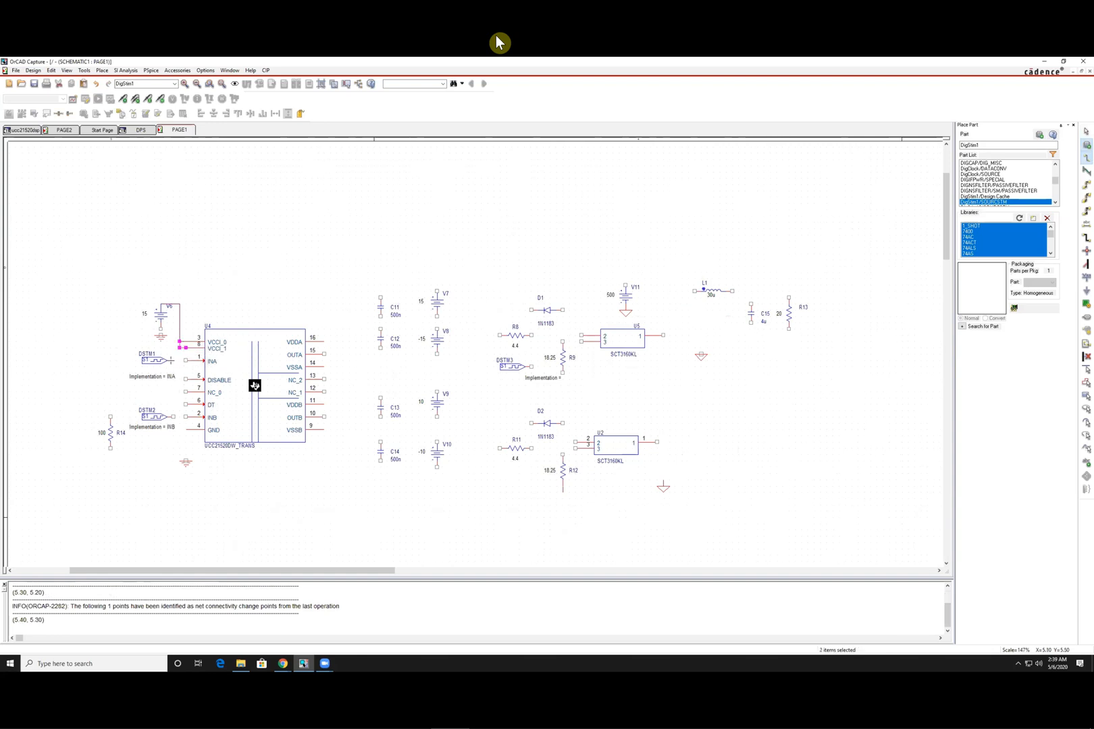
Step: Wire DSTM1 to INA, DSTM2 to INB, and NC_0 to DT on U4
{"action": "left_click", "coordinate": [186, 360]}
{"action": "left_click", "coordinate": [186, 416]}
{"action": "left_click", "coordinate": [186, 404]}
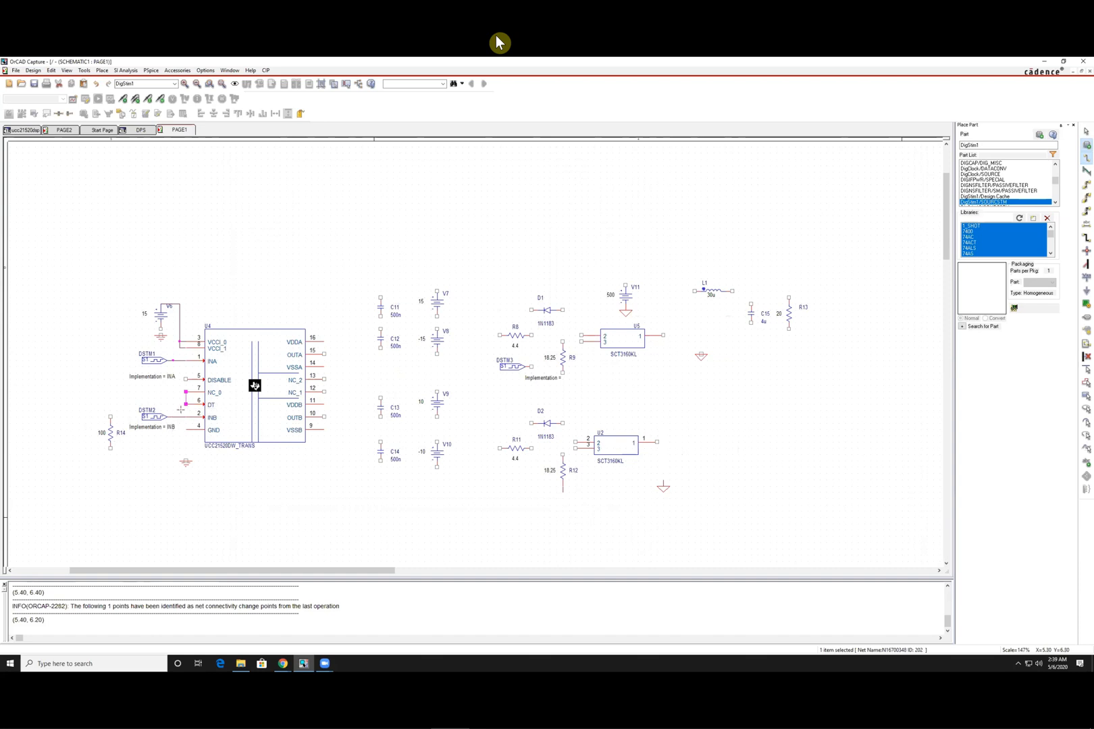
Step: Wire the NC_0 and GND pins of U4 to the ground symbol below the driver
{"action": "left_click", "coordinate": [186, 405]}
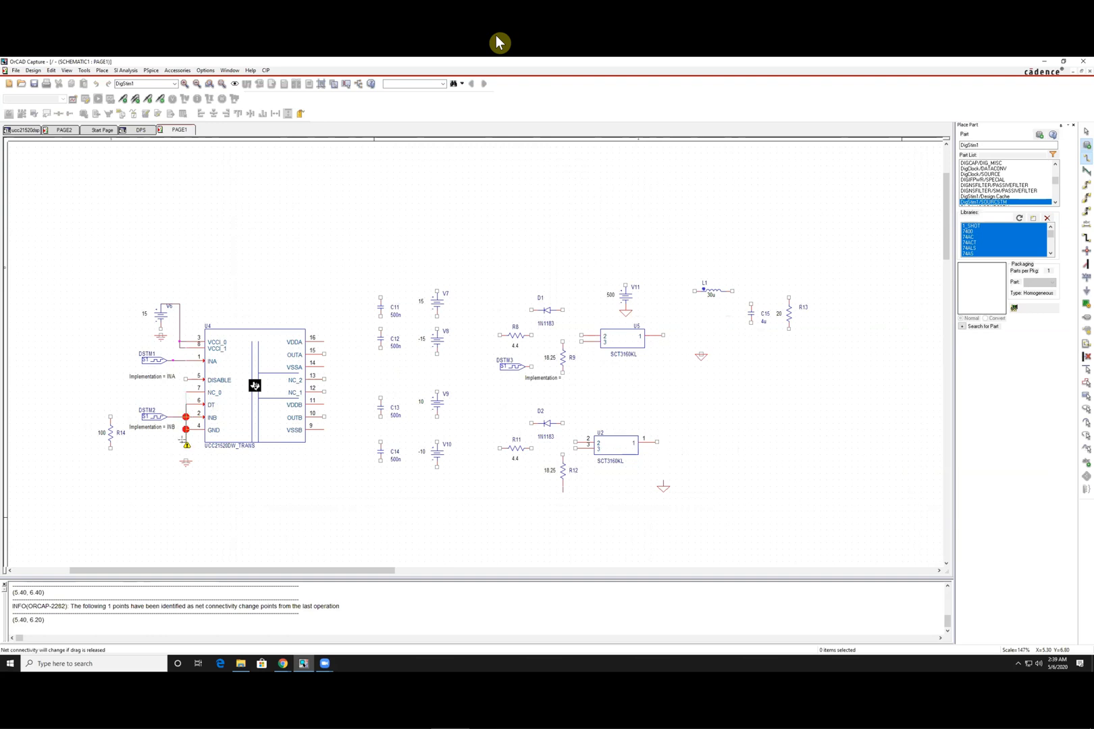
{"action": "left_click_drag", "start_coordinate": [179, 396], "coordinate": [179, 417]}
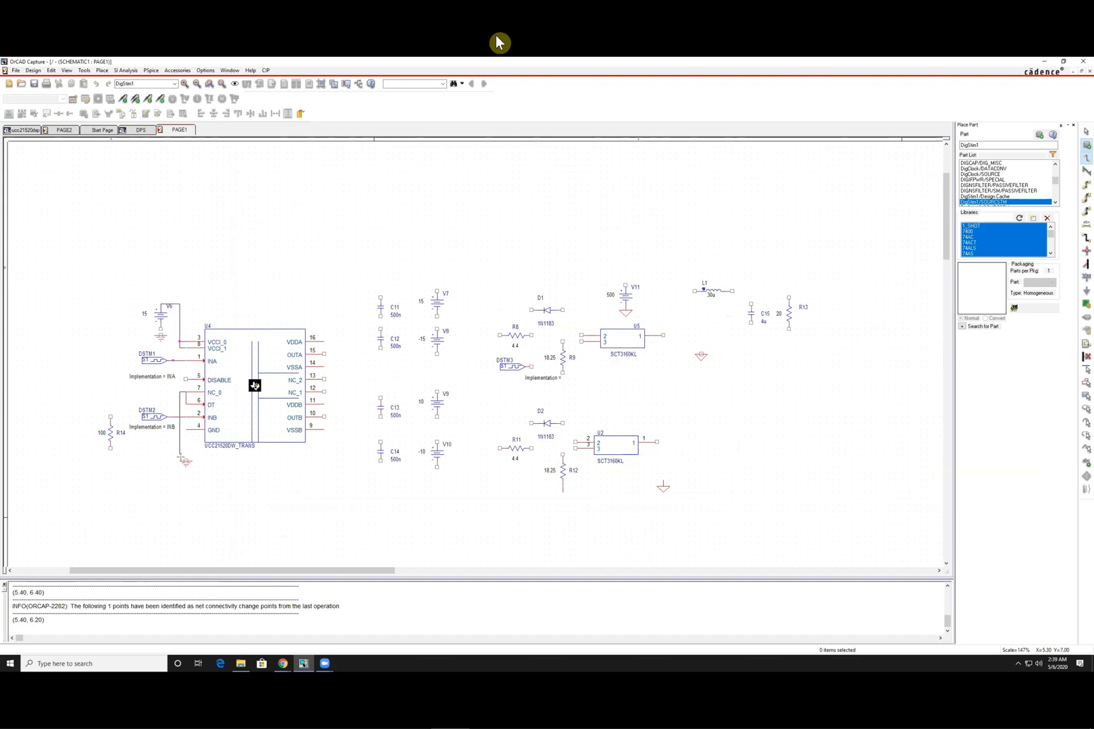
{"action": "left_click", "coordinate": [179, 455]}
{"action": "left_click", "coordinate": [186, 462]}
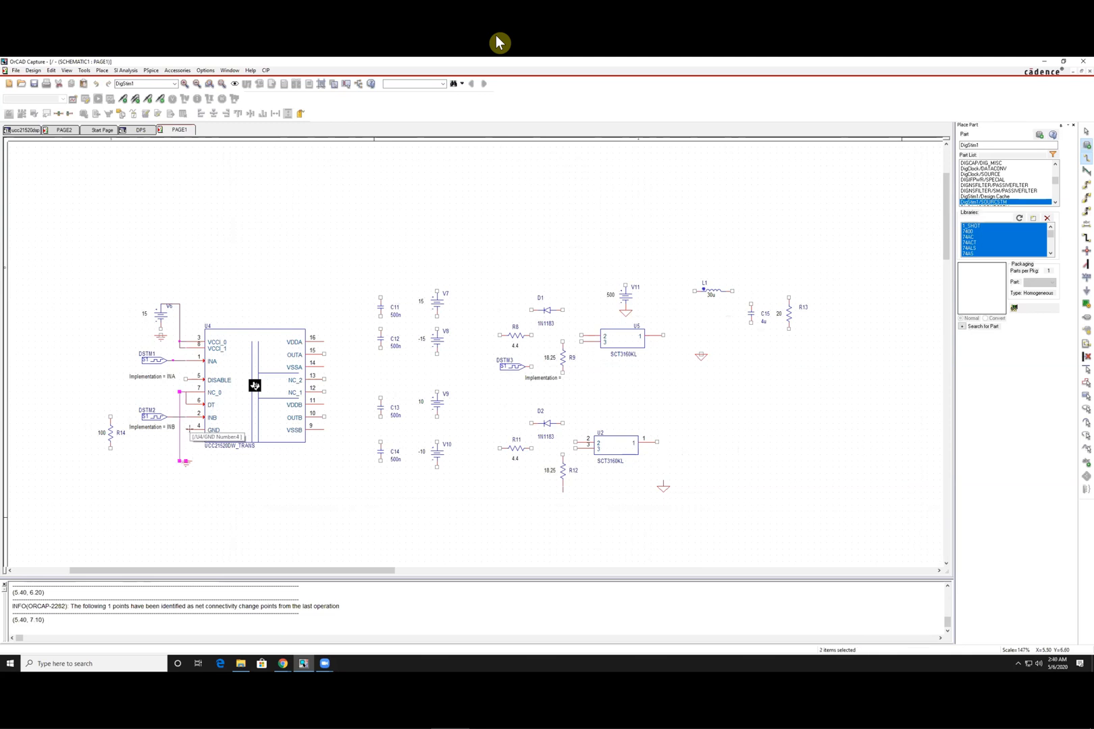
{"action": "left_click", "coordinate": [185, 430]}
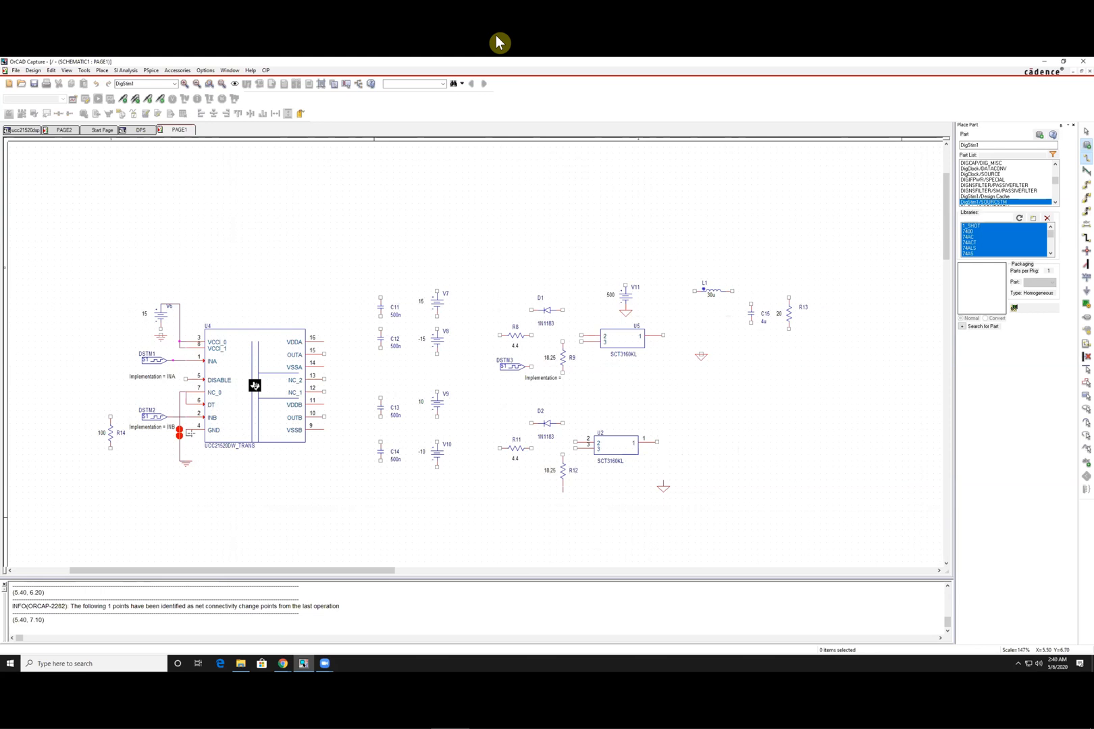
{"action": "left_click", "coordinate": [180, 430]}
{"action": "key", "text": "Escape"}
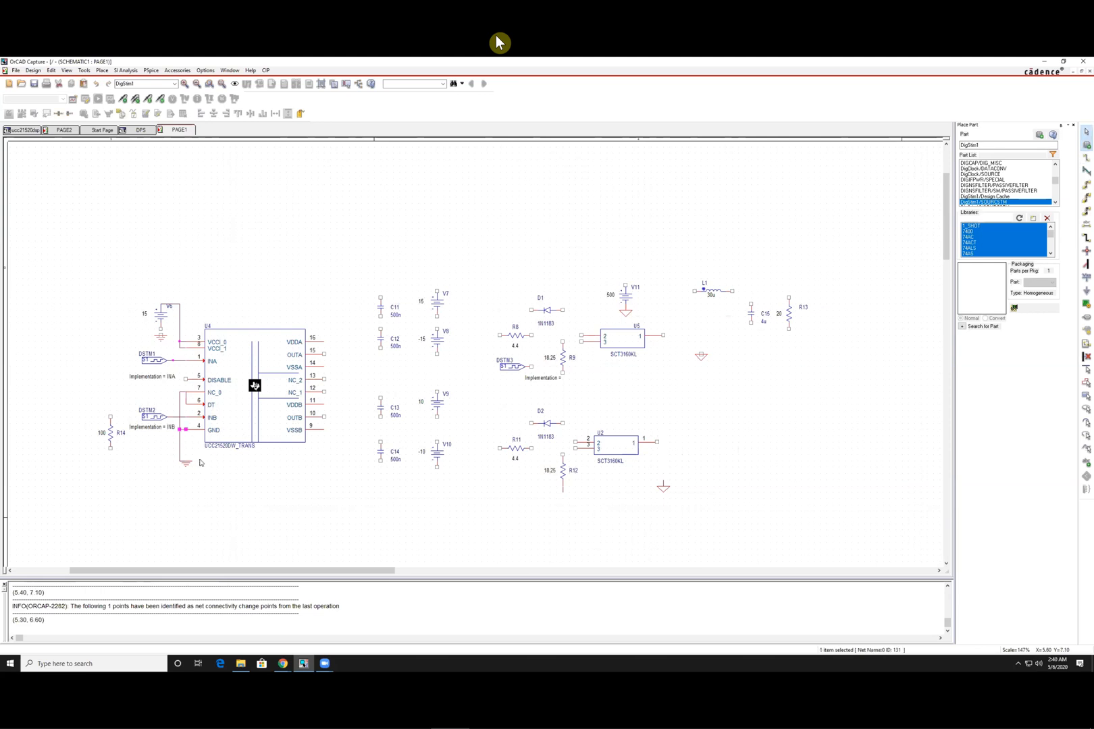
Step: Wire the upper end of R14 to DT on U4 and delete the wire joining NC_0 to DT
{"action": "left_click", "coordinate": [222, 469]}
{"action": "key", "text": "w"}
{"action": "left_click", "coordinate": [111, 417]}
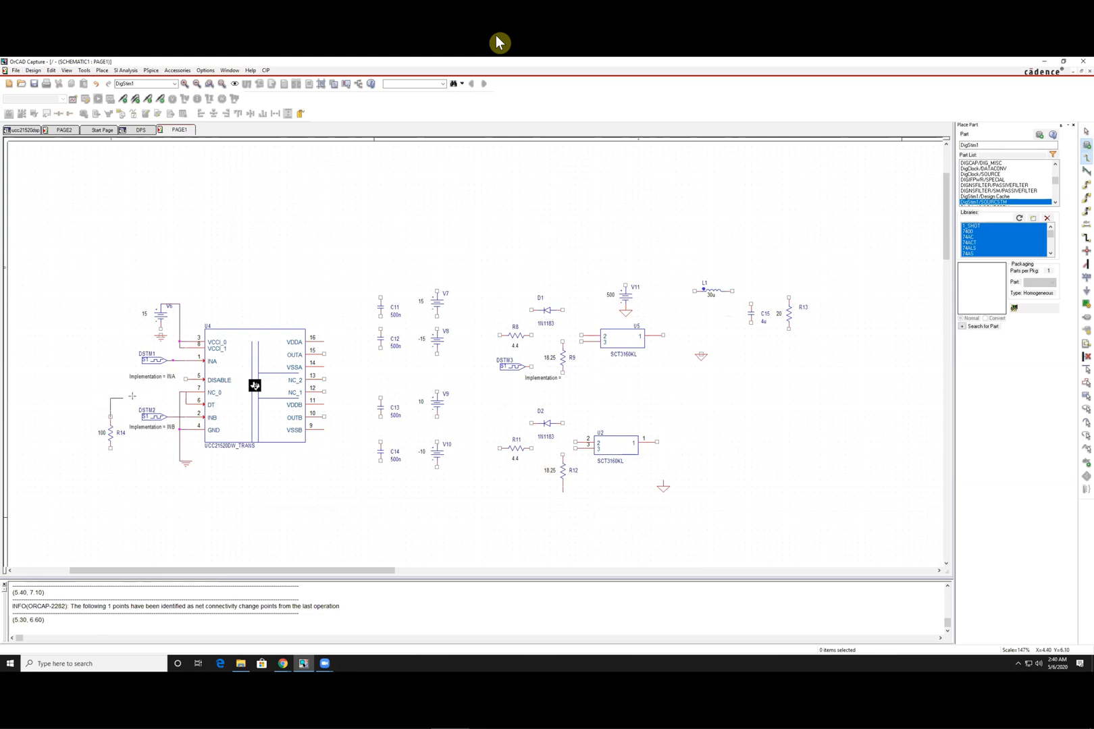
{"action": "left_click", "coordinate": [186, 404]}
{"action": "key", "text": "Escape"}
{"action": "left_click", "coordinate": [186, 401]}
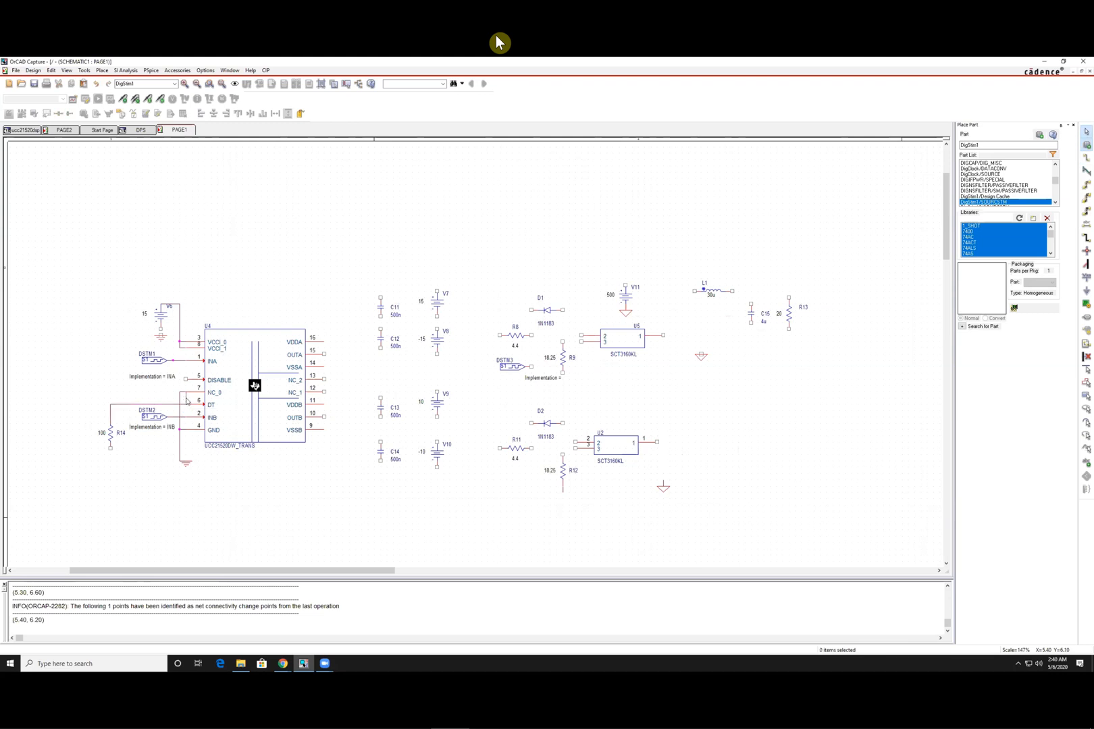
{"action": "key", "text": "Delete"}
Step: Wire DISABLE to NC_0 on U4, and the lower end of R14 to the driver's ground wire
{"action": "key", "text": "w"}
{"action": "left_click", "coordinate": [186, 380]}
{"action": "left_click", "coordinate": [186, 392]}
{"action": "key", "text": "Escape"}
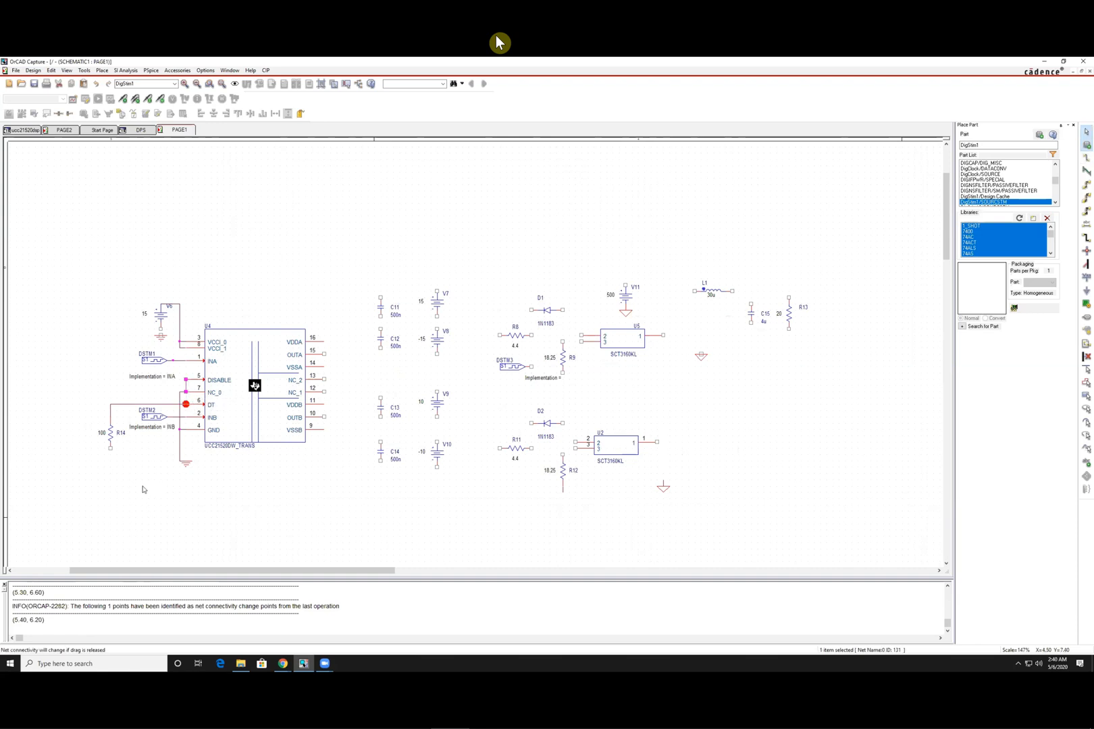
{"action": "left_click", "coordinate": [221, 484]}
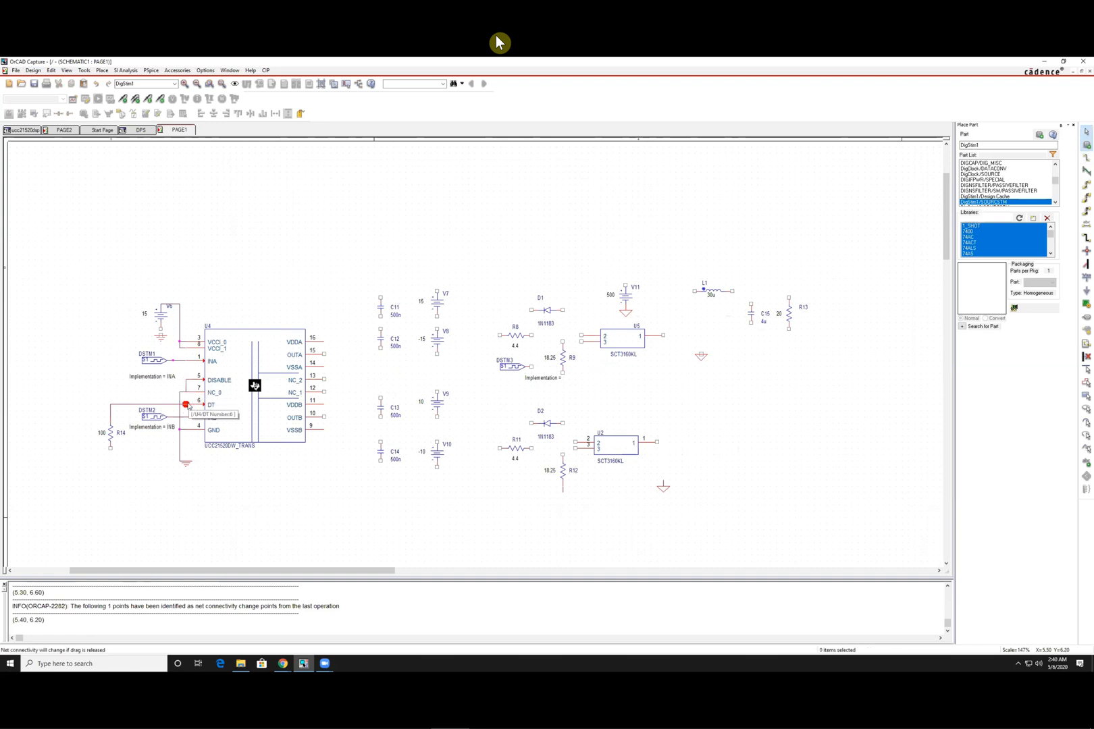
{"action": "key", "text": "w"}
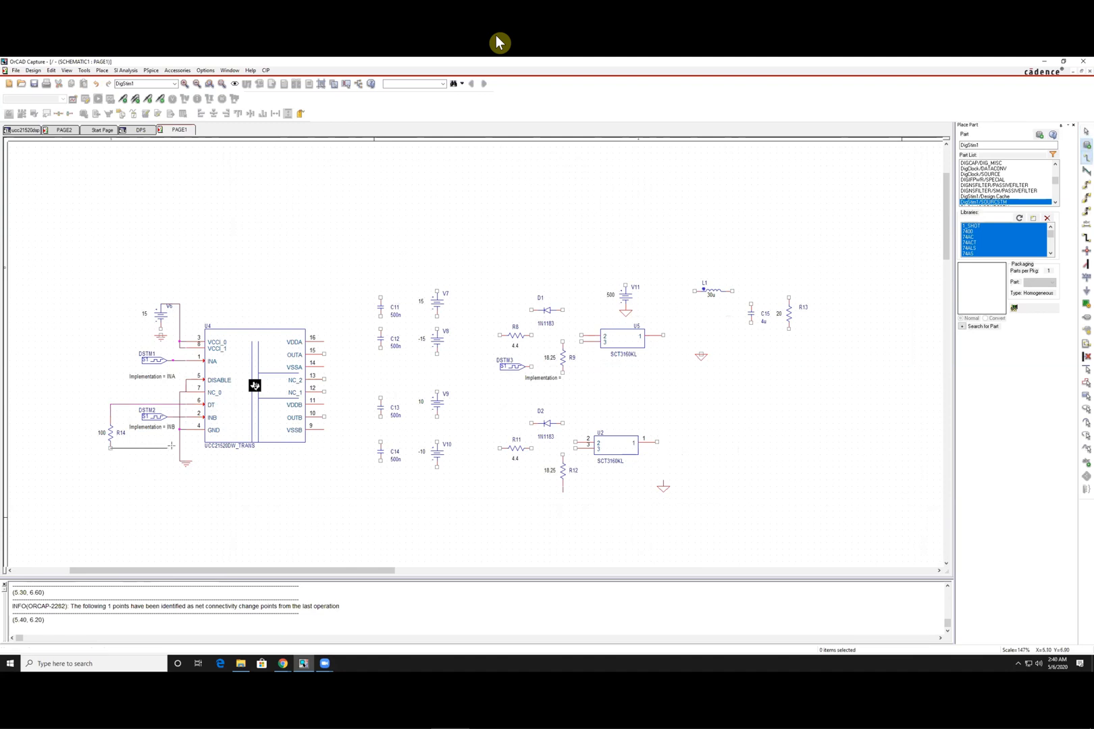
{"action": "left_click", "coordinate": [180, 448]}
{"action": "key", "text": "Escape"}
Step: Check the Implementation display properties of stimuli DSTM1 and DSTM2 without changing them
{"action": "double_click", "coordinate": [171, 380]}
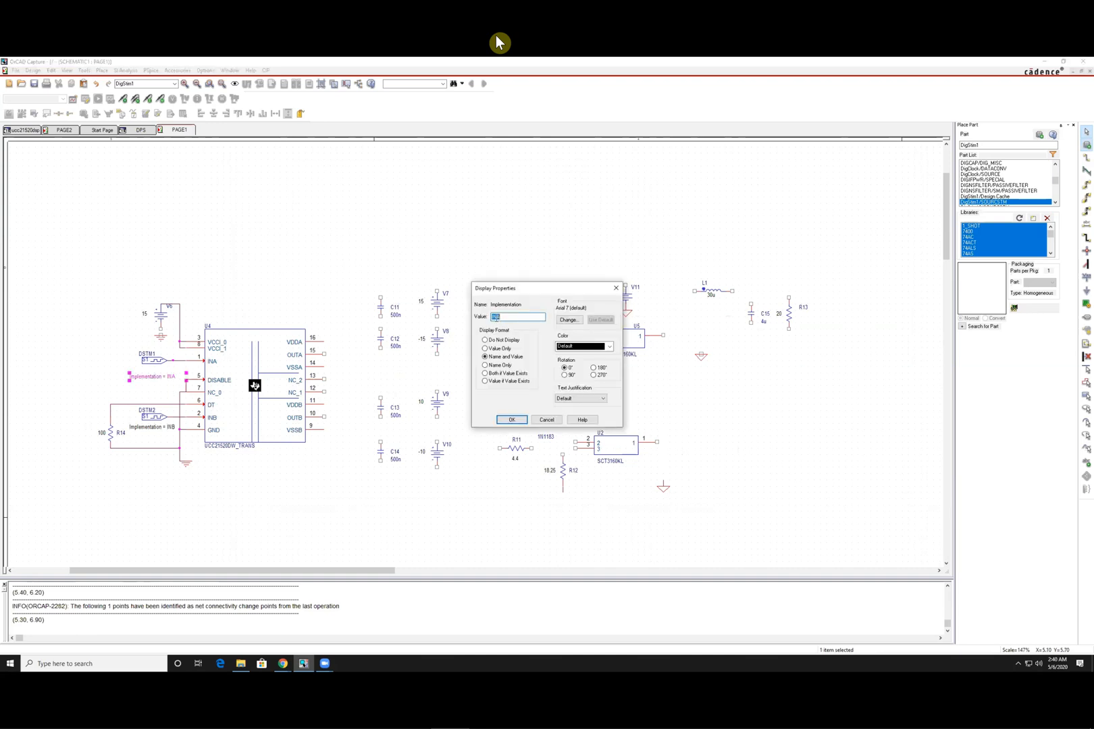
{"action": "left_click", "coordinate": [512, 419]}
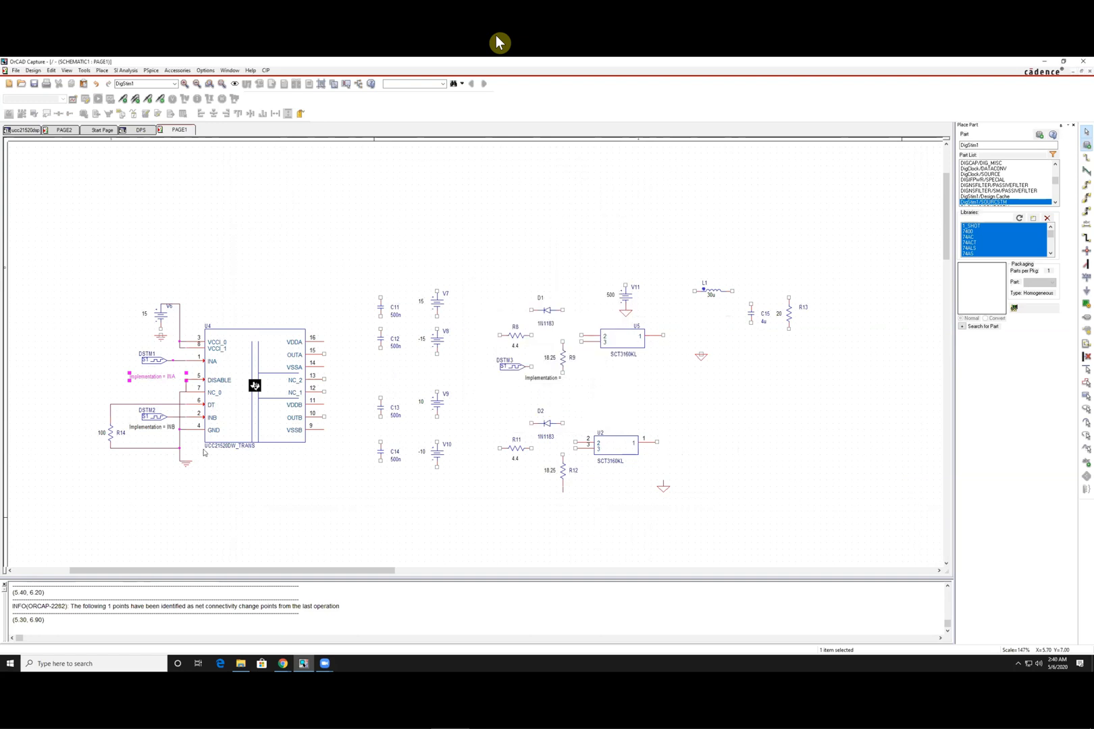
{"action": "double_click", "coordinate": [173, 429]}
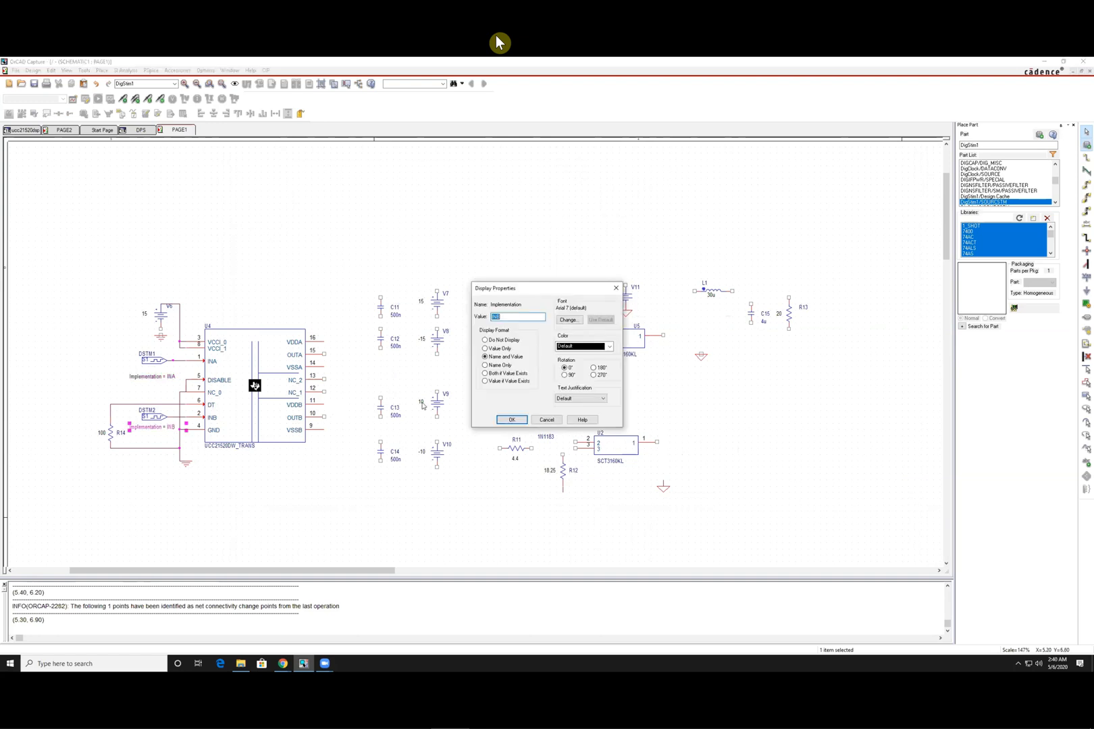
{"action": "left_click", "coordinate": [512, 420]}
{"action": "left_click", "coordinate": [207, 305]}
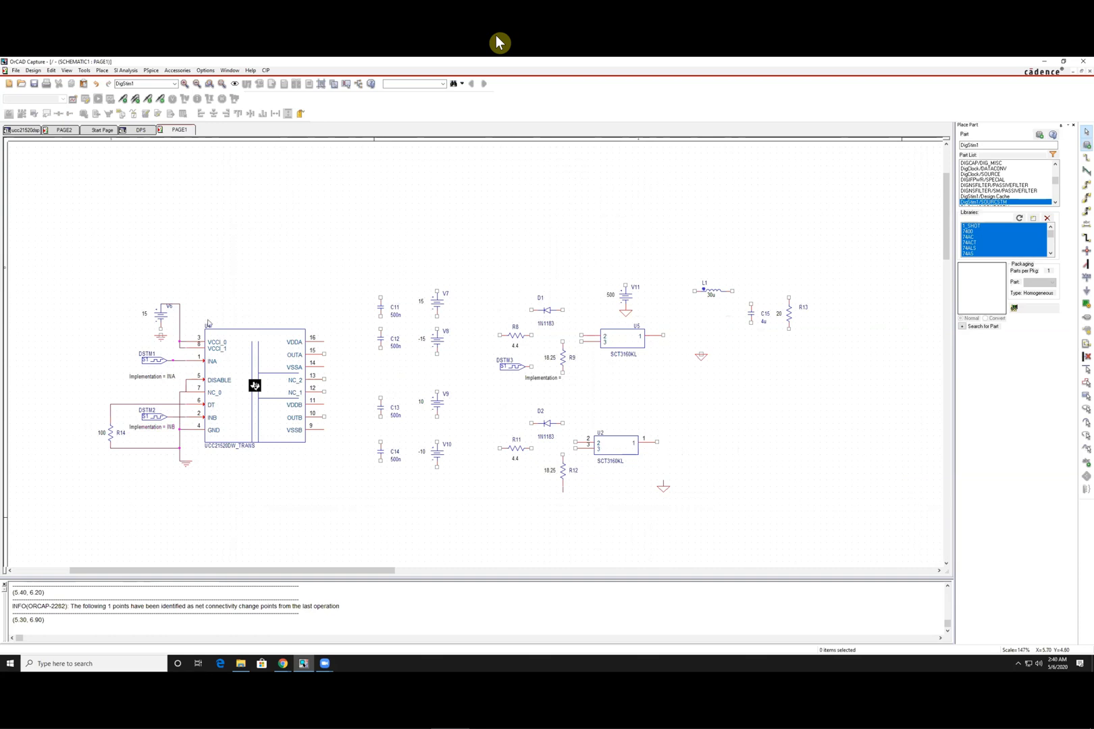
Step: Connect the negative terminal of V6 to its ground symbol and delete the stimulus DSTM3
{"action": "key", "text": "w"}
{"action": "left_click", "coordinate": [161, 335]}
{"action": "key", "text": "Escape"}
{"action": "left_click", "coordinate": [507, 368]}
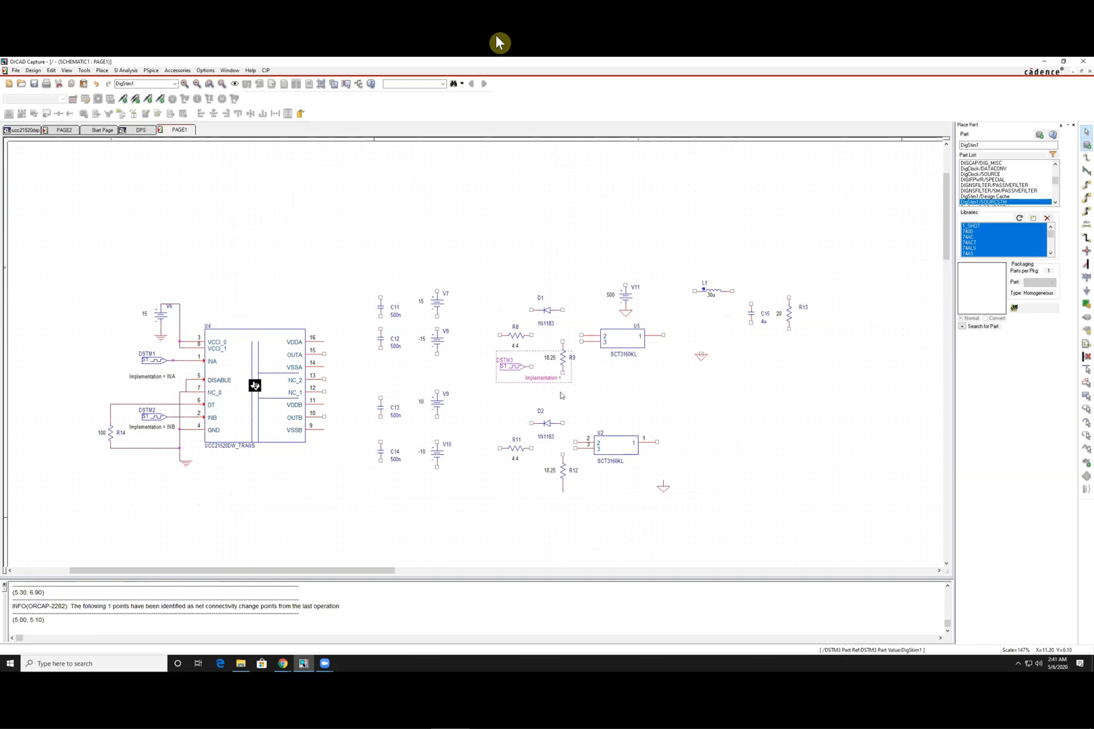
{"action": "key", "text": "Delete"}
Step: Wire the upper end of C11 to the positive terminal of source V7
{"action": "key", "text": "w"}
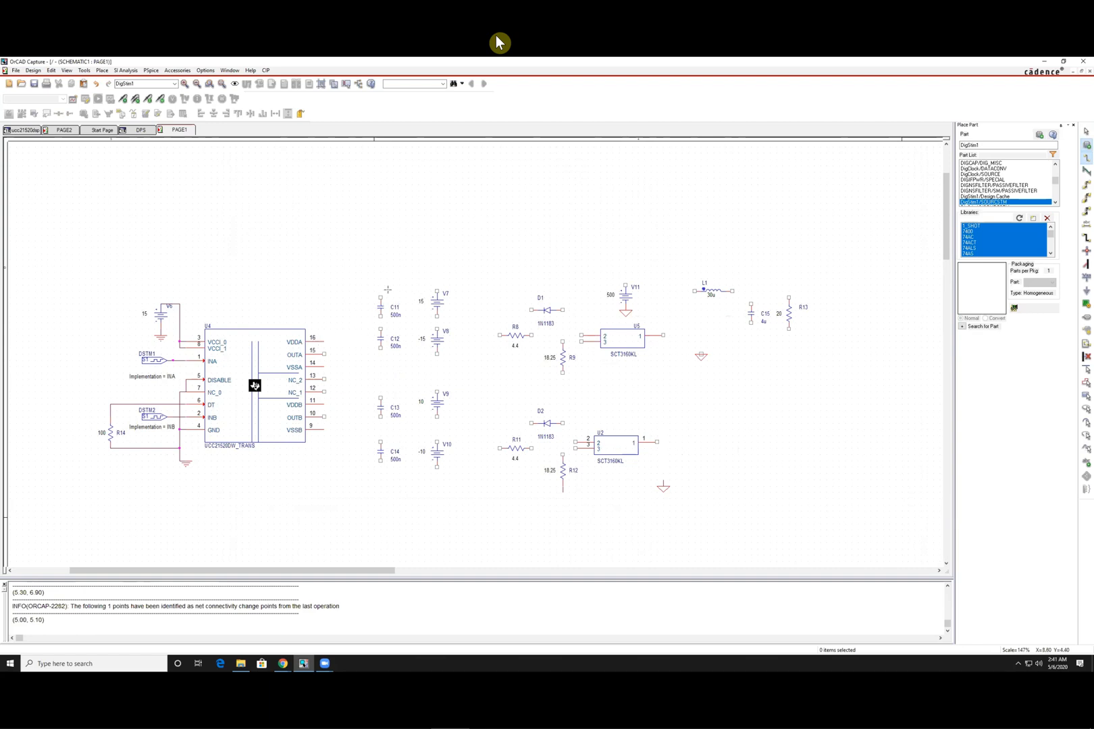
{"action": "left_click", "coordinate": [381, 297]}
{"action": "left_click", "coordinate": [380, 278]}
{"action": "left_click", "coordinate": [437, 292]}
{"action": "left_click", "coordinate": [437, 292]}
{"action": "key", "text": "Escape"}
Step: Wire V7 in series with V8 and C11 in series with C12, joining C12's lower end to V8's negative terminal
{"action": "left_click", "coordinate": [437, 315]}
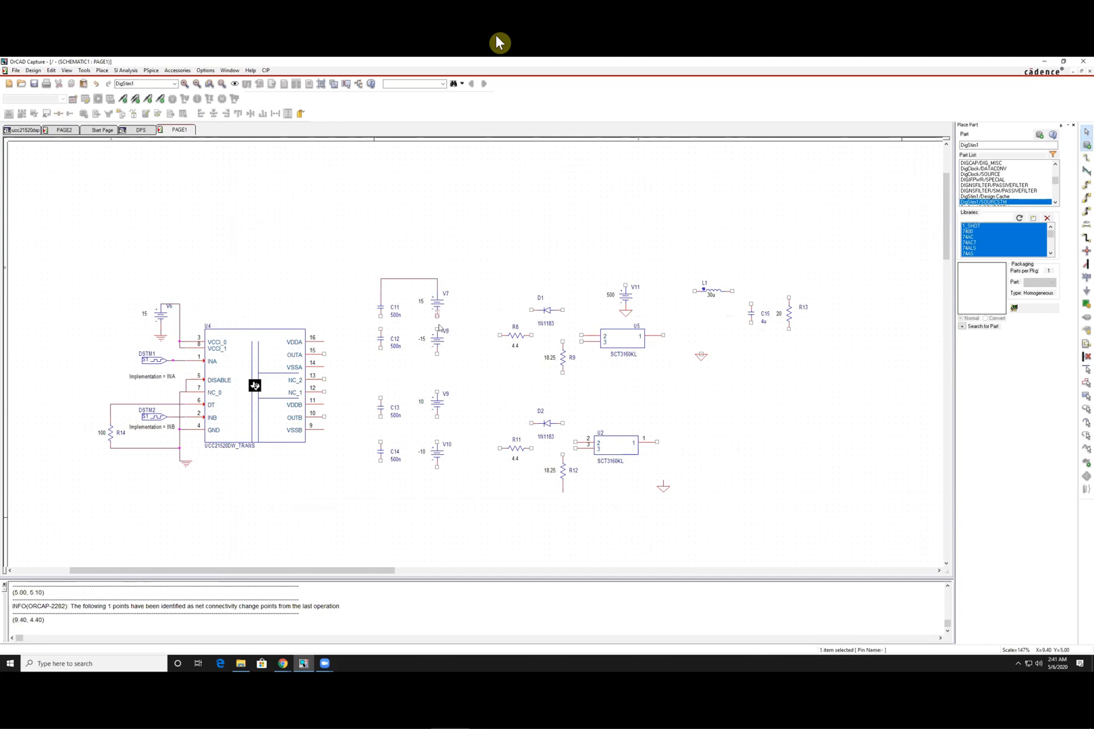
{"action": "key", "text": "w"}
{"action": "left_click", "coordinate": [437, 316]}
{"action": "left_click", "coordinate": [437, 330]}
{"action": "left_click", "coordinate": [380, 321]}
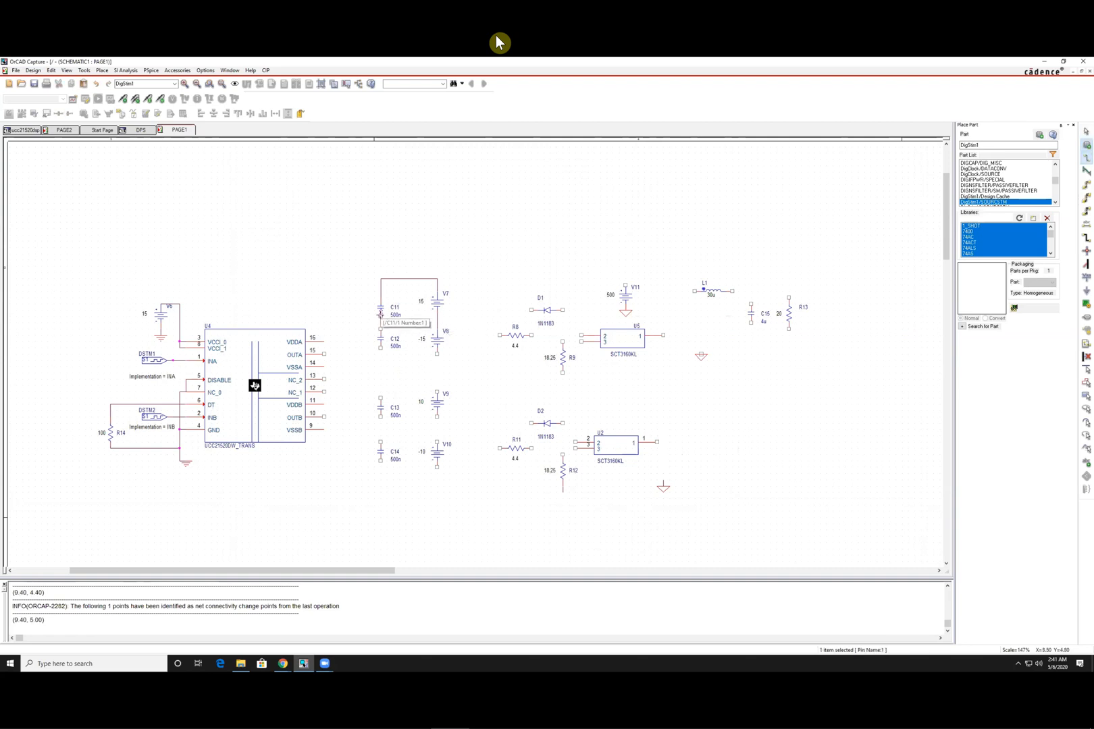
{"action": "left_click", "coordinate": [381, 329]}
{"action": "left_click", "coordinate": [380, 354]}
{"action": "left_click", "coordinate": [437, 354]}
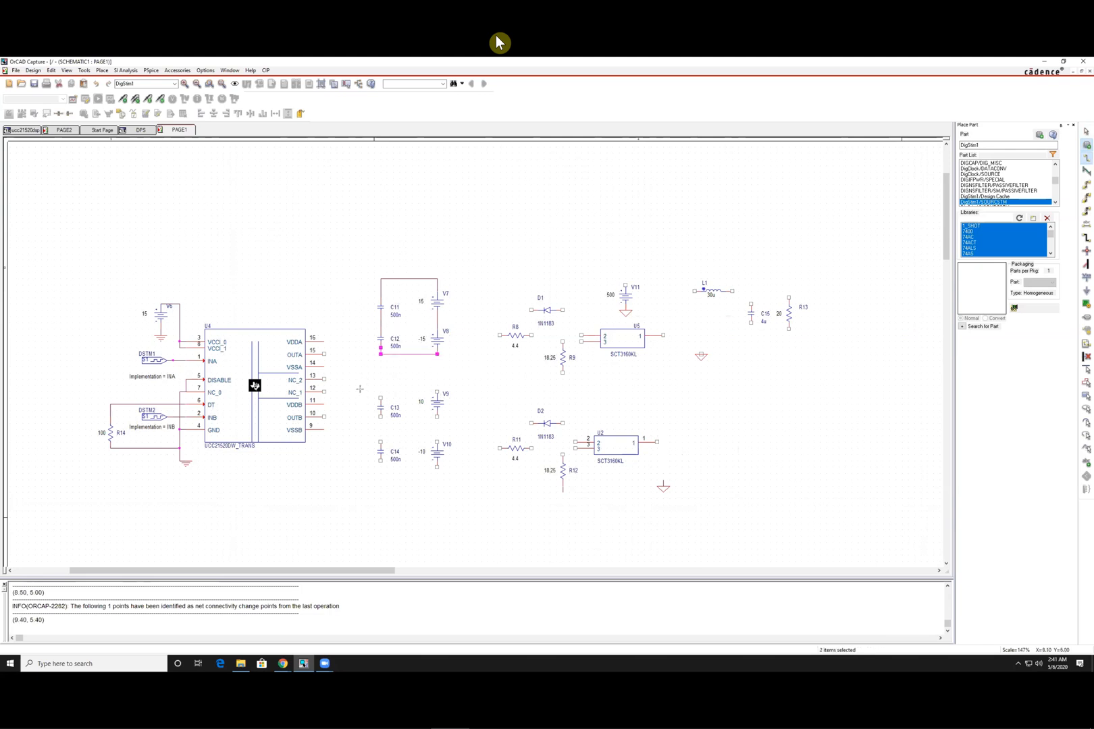
Step: Wire C13 and C14 in series across the series-connected sources V9 and V10
{"action": "left_click", "coordinate": [380, 398]}
{"action": "left_click", "coordinate": [433, 385]}
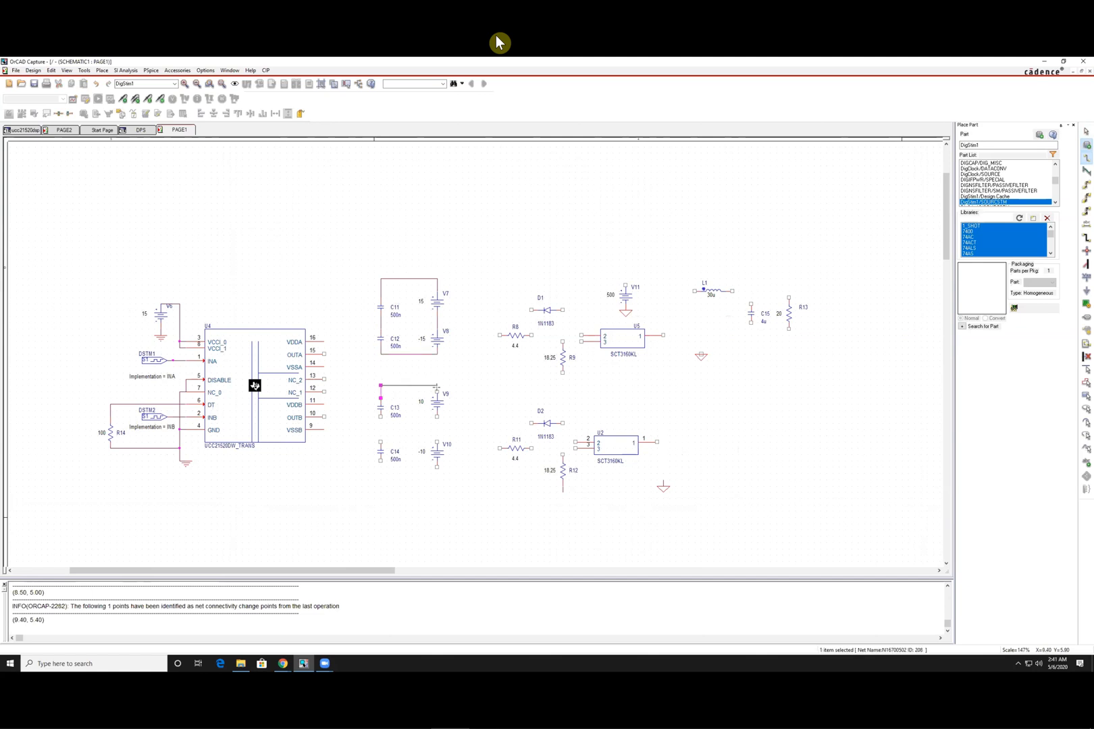
{"action": "left_click", "coordinate": [437, 385]}
{"action": "left_click", "coordinate": [381, 416]}
{"action": "left_click", "coordinate": [381, 442]}
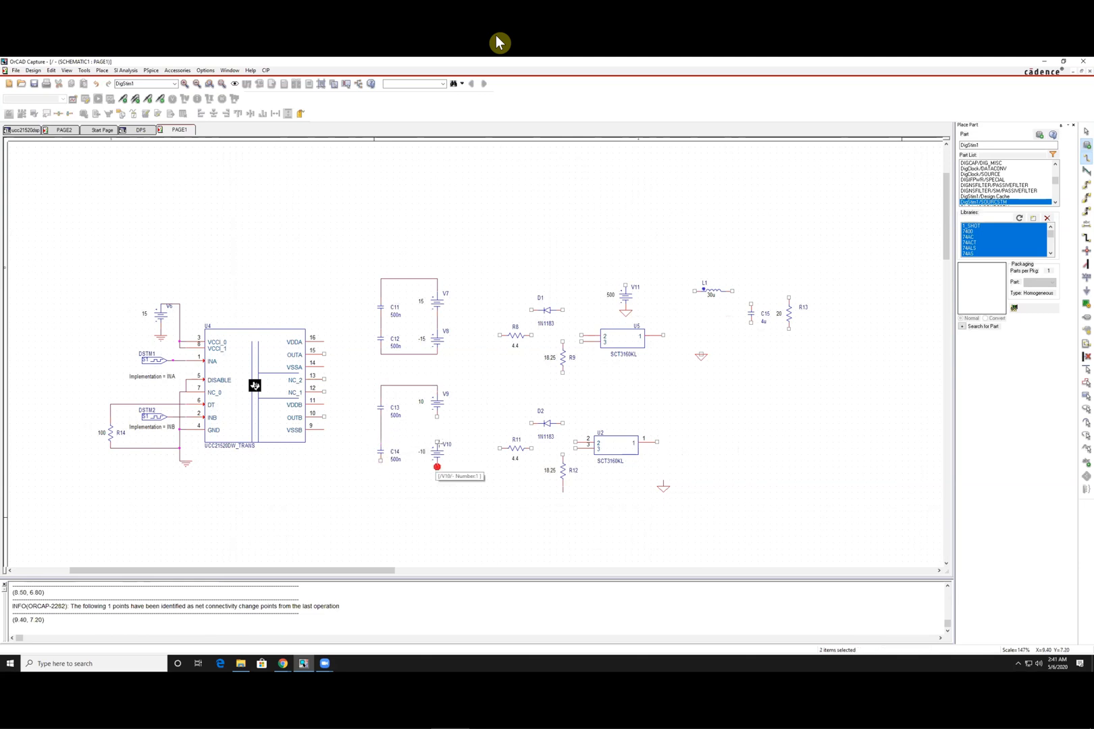
{"action": "left_click", "coordinate": [437, 443]}
{"action": "left_click", "coordinate": [437, 419]}
{"action": "left_click", "coordinate": [437, 418]}
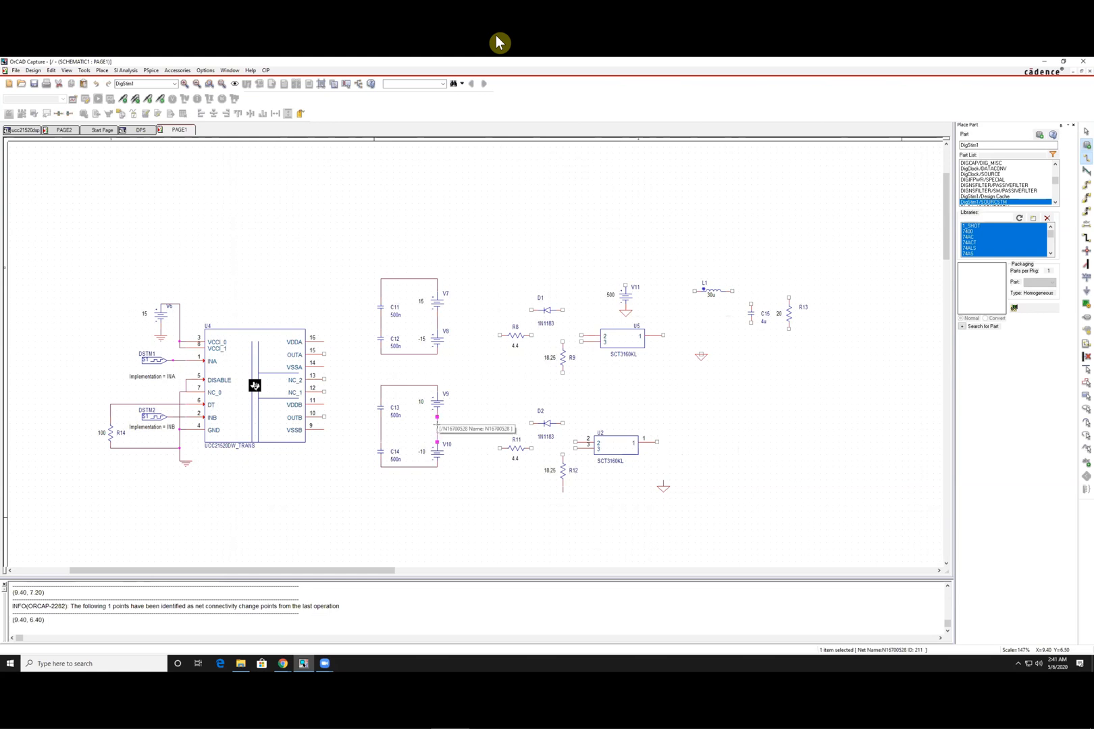
Step: Wire the C13–C14 midpoint to the V9–V10 midpoint, and the C11–C12 midpoint to the V7–V8 midpoint
{"action": "left_click", "coordinate": [381, 430]}
{"action": "left_click", "coordinate": [437, 429]}
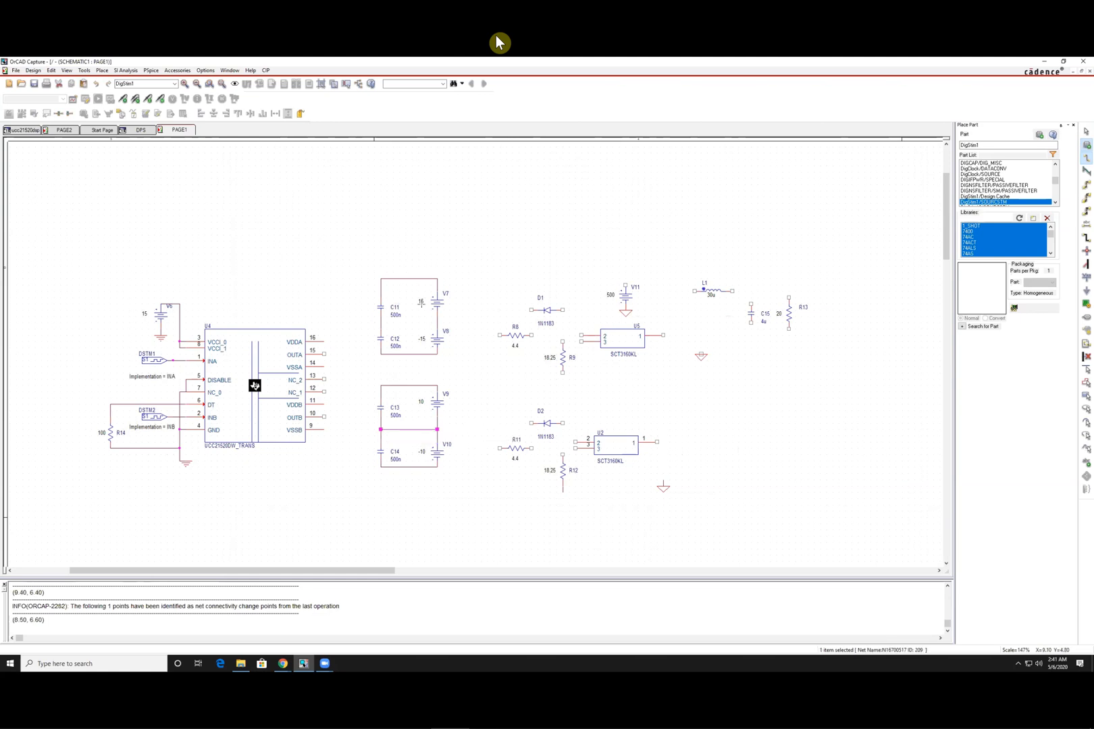
{"action": "left_click", "coordinate": [381, 323]}
{"action": "left_click", "coordinate": [437, 322]}
Step: Wire VDDA to the upper node of C11, VDDB to the upper node of C13, and NC_2 to NC_1 on U4
{"action": "left_click", "coordinate": [322, 339]}
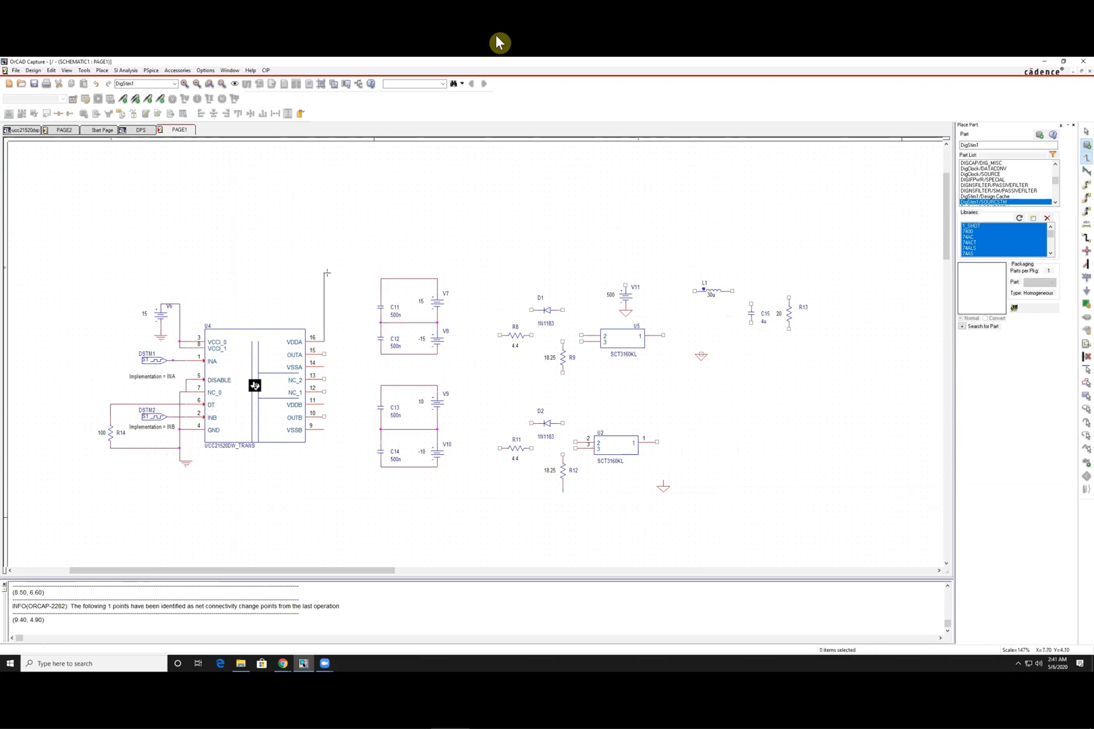
{"action": "left_click", "coordinate": [325, 277]}
{"action": "left_click", "coordinate": [381, 279]}
{"action": "left_click", "coordinate": [326, 400]}
{"action": "left_click", "coordinate": [350, 392]}
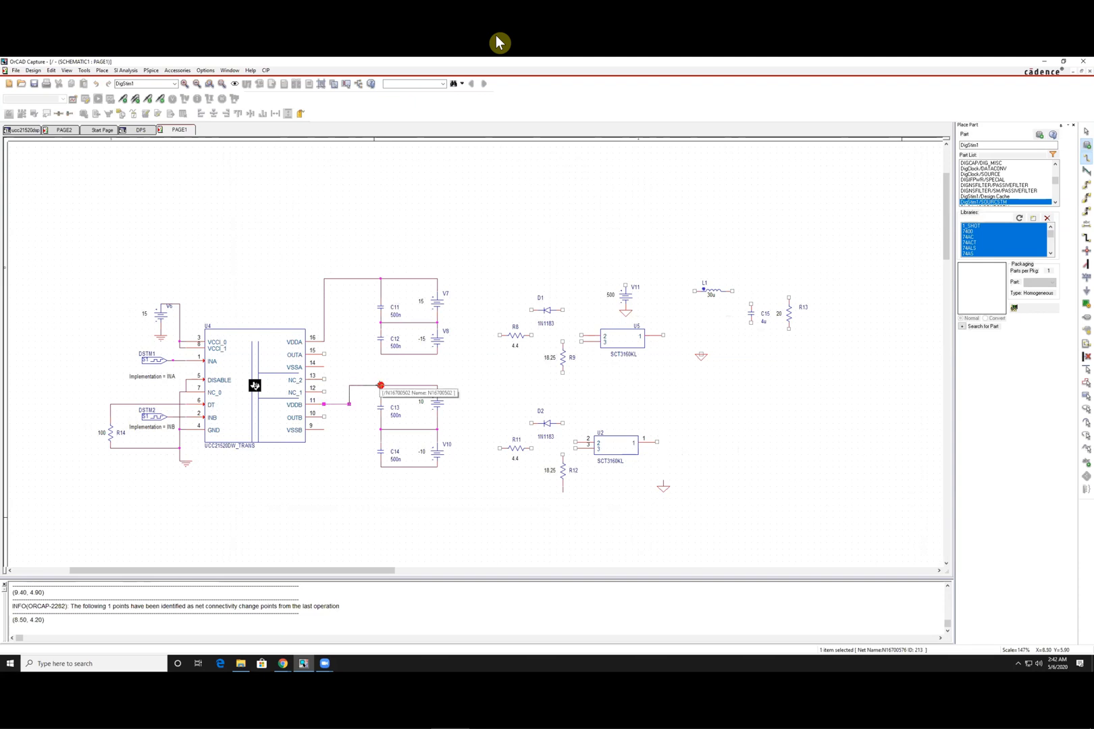
{"action": "left_click", "coordinate": [381, 385]}
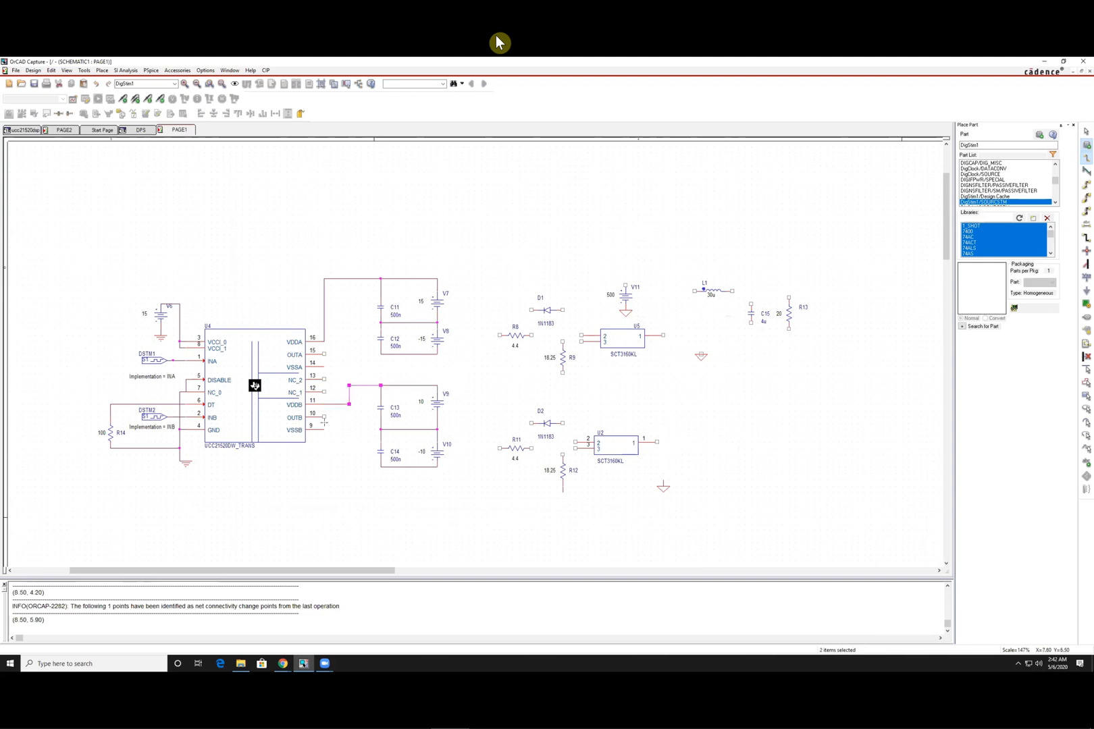
{"action": "left_click", "coordinate": [325, 380]}
{"action": "left_click", "coordinate": [325, 392]}
Step: Wire D1 in parallel with R8 and join their output node to the upper end of R9
{"action": "left_click", "coordinate": [532, 310]}
{"action": "left_click", "coordinate": [498, 335]}
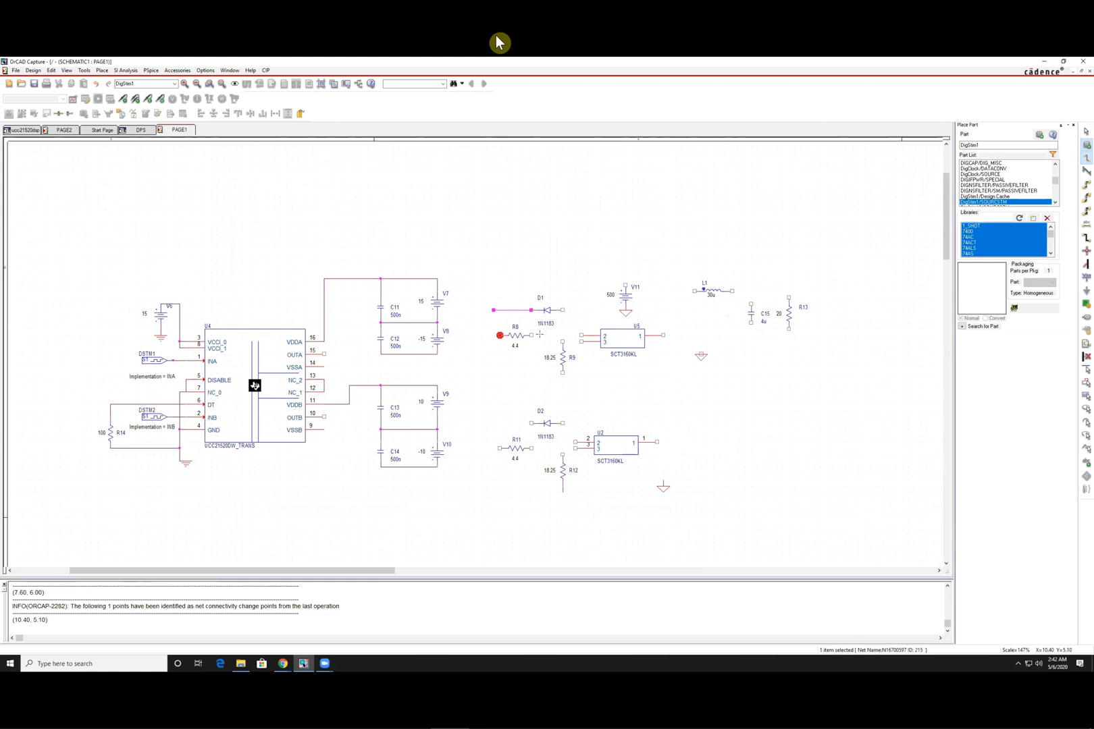
{"action": "left_click", "coordinate": [532, 335]}
{"action": "left_click", "coordinate": [563, 311]}
{"action": "left_click", "coordinate": [563, 336]}
{"action": "left_click", "coordinate": [562, 342]}
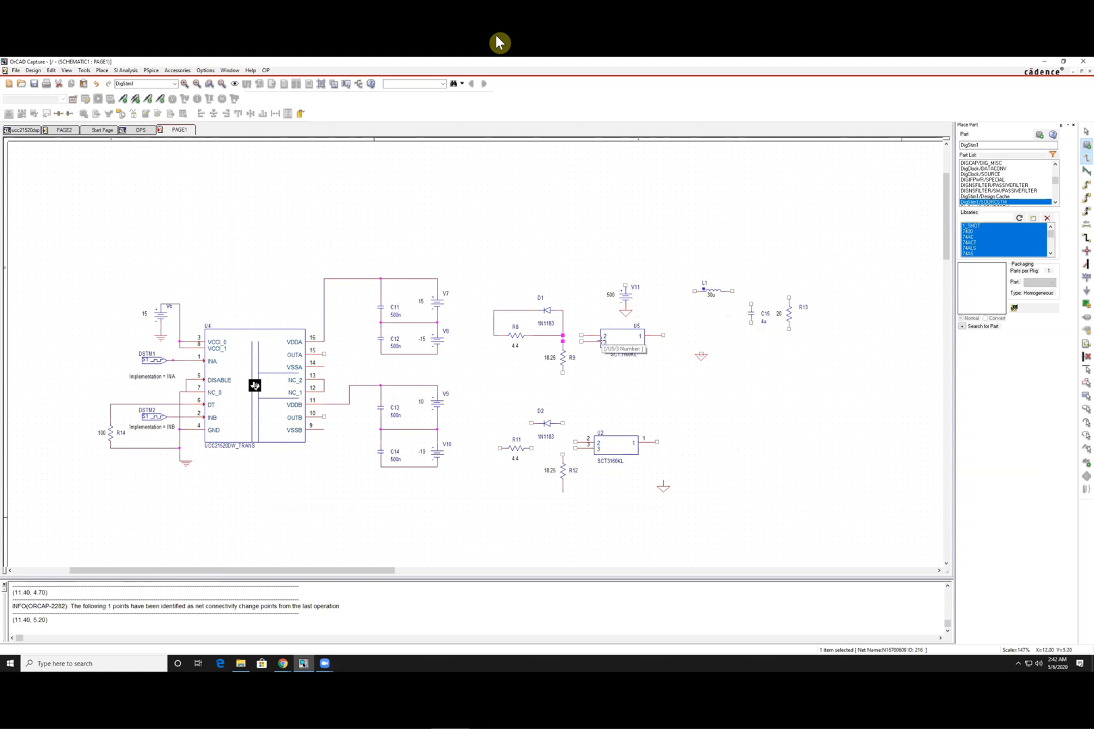
Step: Wire the lower end of R9 to the midpoint between sources V7 and V8
{"action": "left_click", "coordinate": [563, 373]}
{"action": "left_click", "coordinate": [475, 373]}
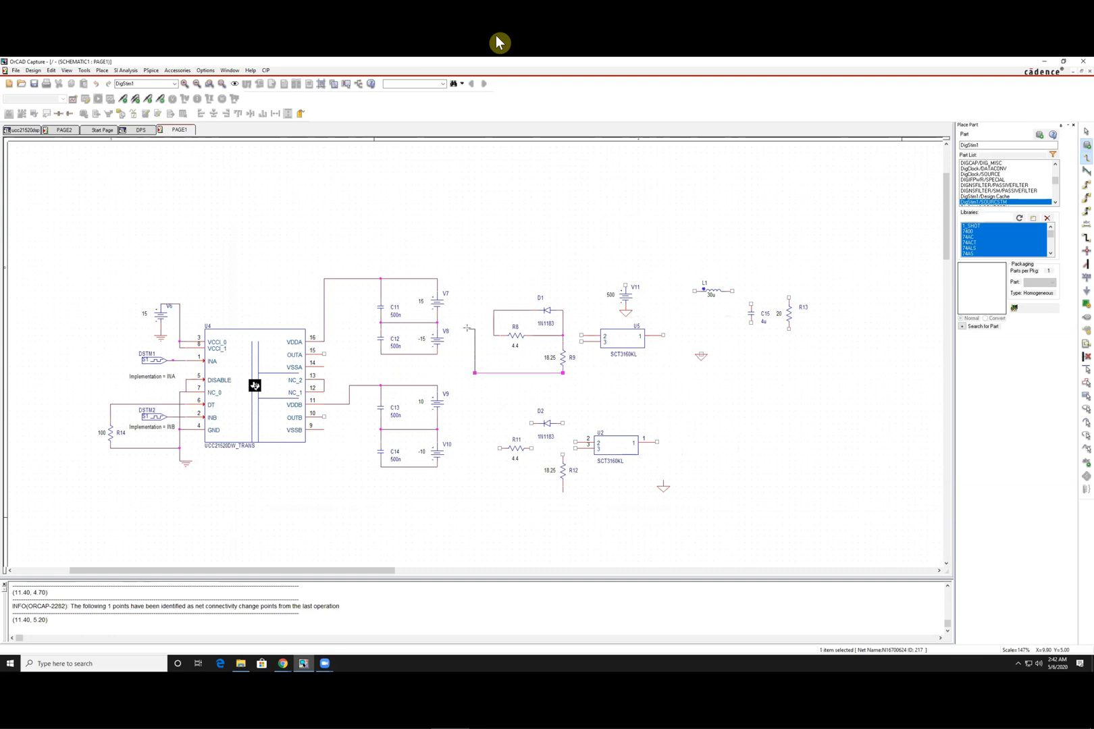
{"action": "left_click", "coordinate": [438, 323]}
Step: Wire OUTA of U4 over the V7 supply block to the input node shared by D1 and R8
{"action": "left_click", "coordinate": [324, 354]}
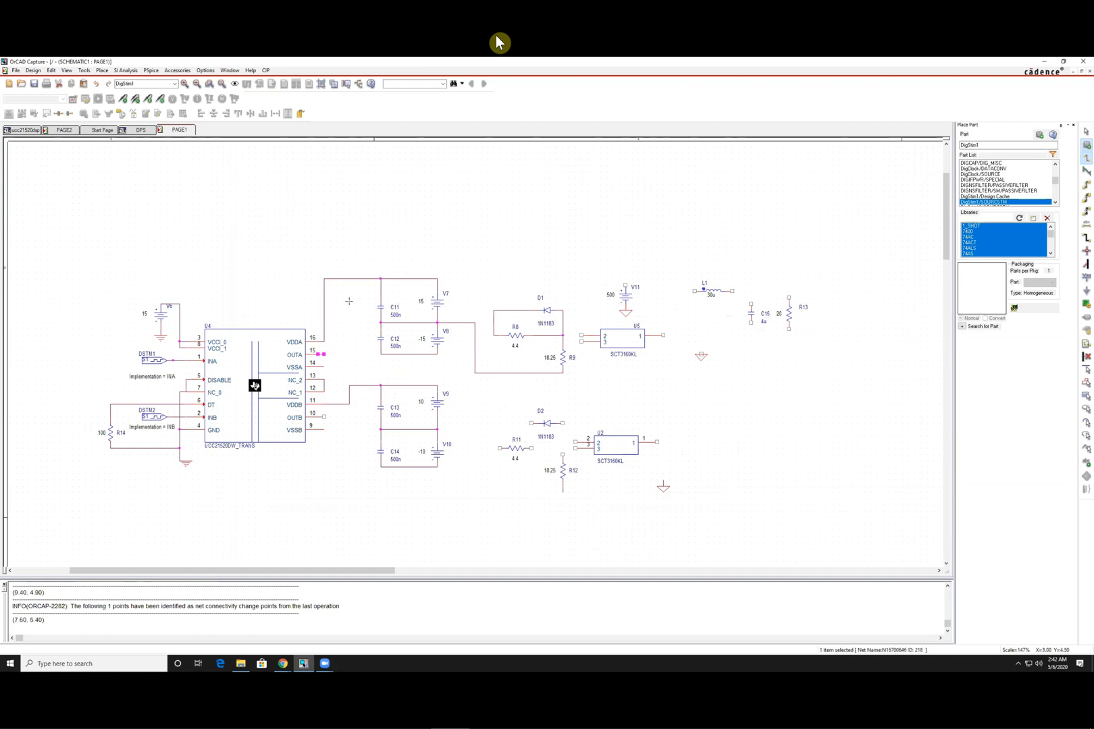
{"action": "left_click", "coordinate": [355, 343]}
{"action": "left_click", "coordinate": [324, 351]}
{"action": "left_click", "coordinate": [350, 342]}
{"action": "left_click", "coordinate": [350, 259]}
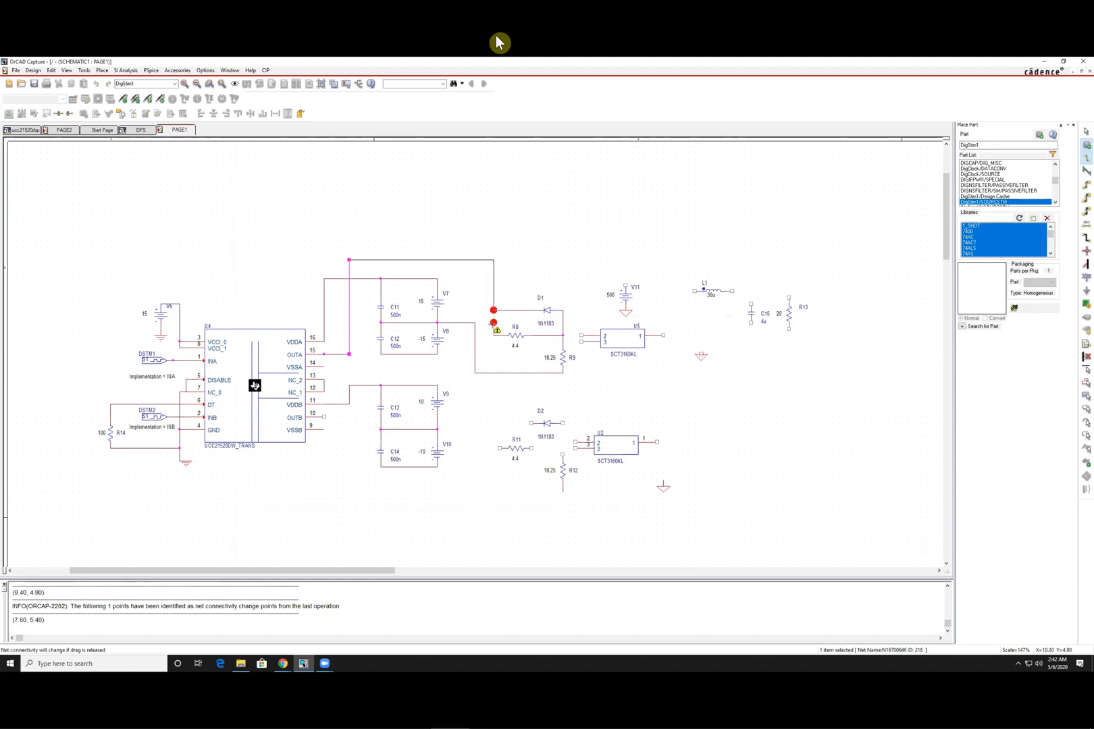
{"action": "left_click", "coordinate": [487, 323]}
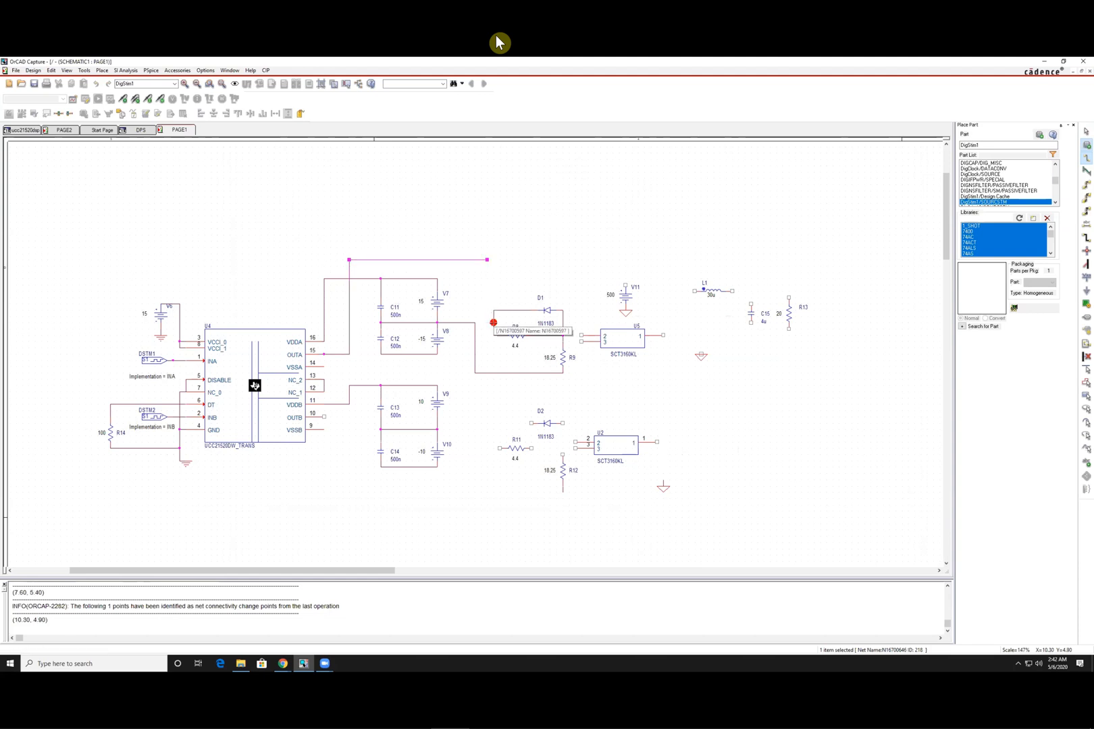
{"action": "key", "text": "Escape"}
Step: Wire the node joining D1, R8 and R9 to pin 2 of MOSFET U5
{"action": "key", "text": "w"}
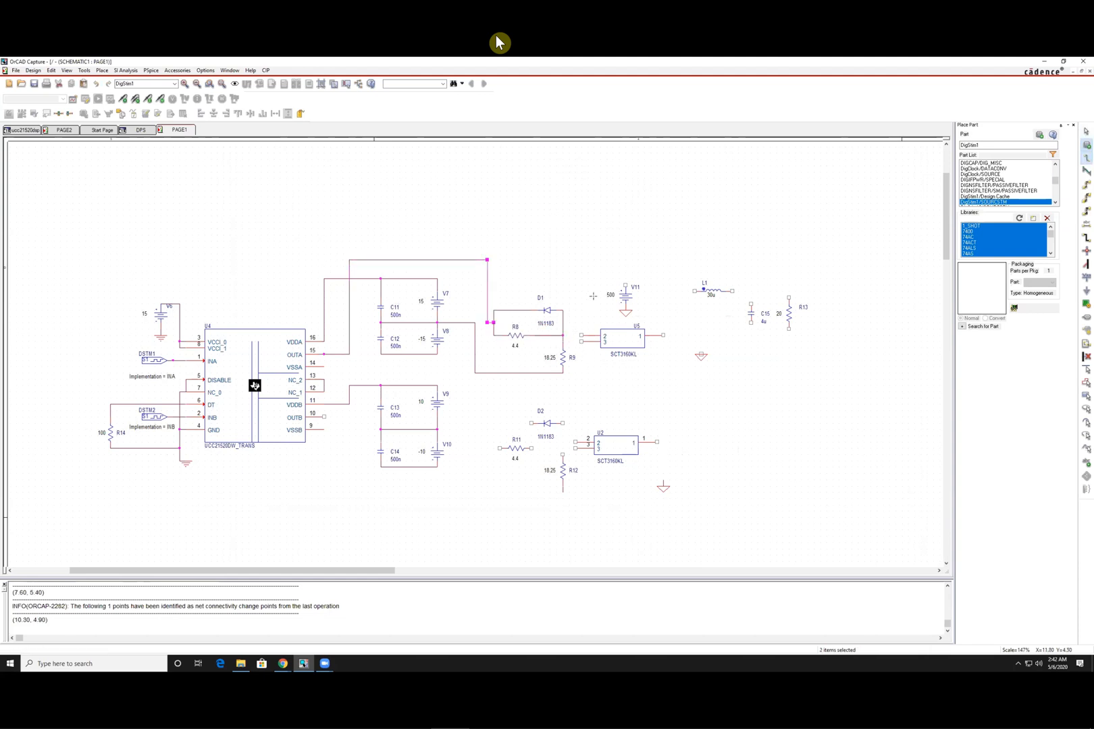
{"action": "left_click", "coordinate": [563, 336]}
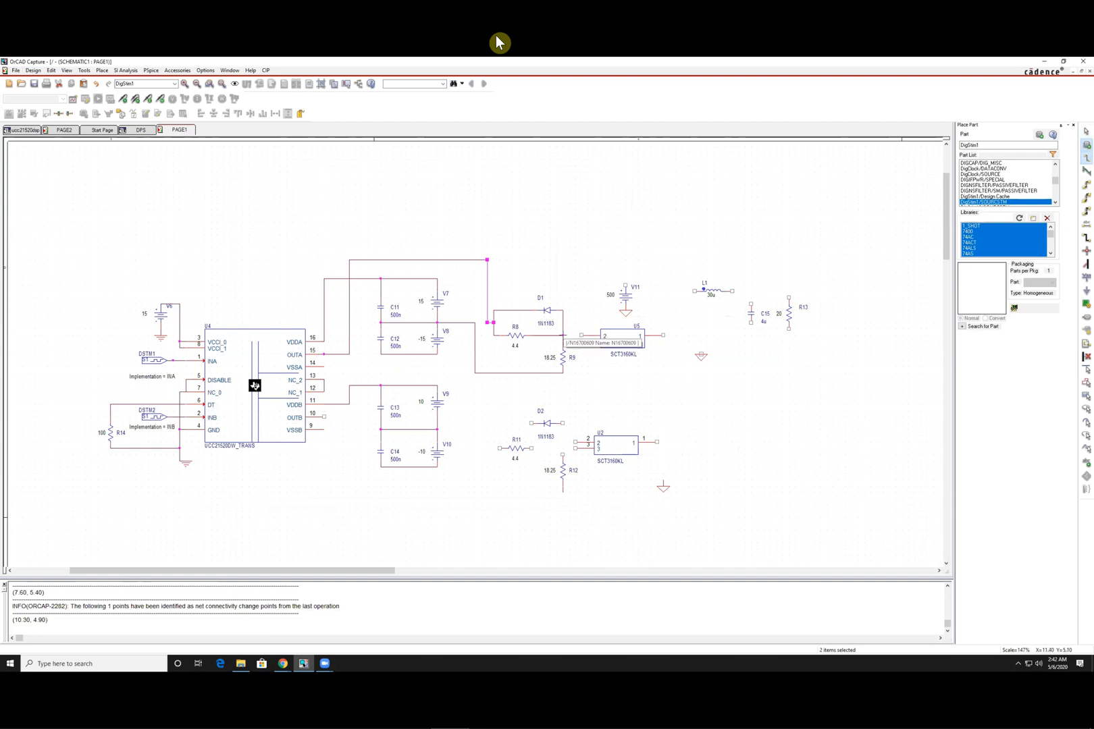
{"action": "left_click", "coordinate": [581, 336]}
{"action": "key", "text": "Escape"}
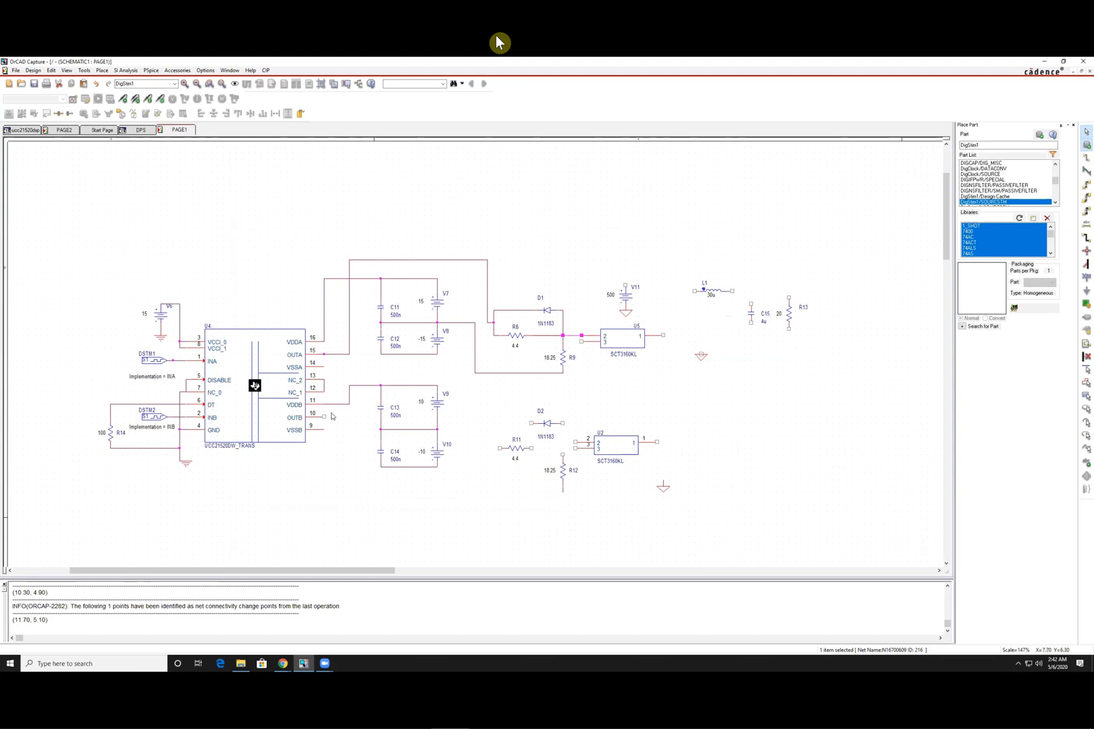
Step: Wire the left end of D2 to the left end of R11
{"action": "key", "text": "w"}
{"action": "left_click", "coordinate": [531, 424]}
{"action": "left_click", "coordinate": [500, 423]}
{"action": "left_click", "coordinate": [500, 448]}
{"action": "key", "text": "Escape"}
Step: Wire the right ends of D2 and R11 together to the upper end of R12
{"action": "key", "text": "w"}
{"action": "left_click", "coordinate": [564, 424]}
{"action": "left_click", "coordinate": [563, 455]}
{"action": "key", "text": "Escape"}
{"action": "left_click", "coordinate": [532, 448]}
{"action": "left_click", "coordinate": [531, 450]}
{"action": "key", "text": "w"}
{"action": "left_click", "coordinate": [531, 448]}
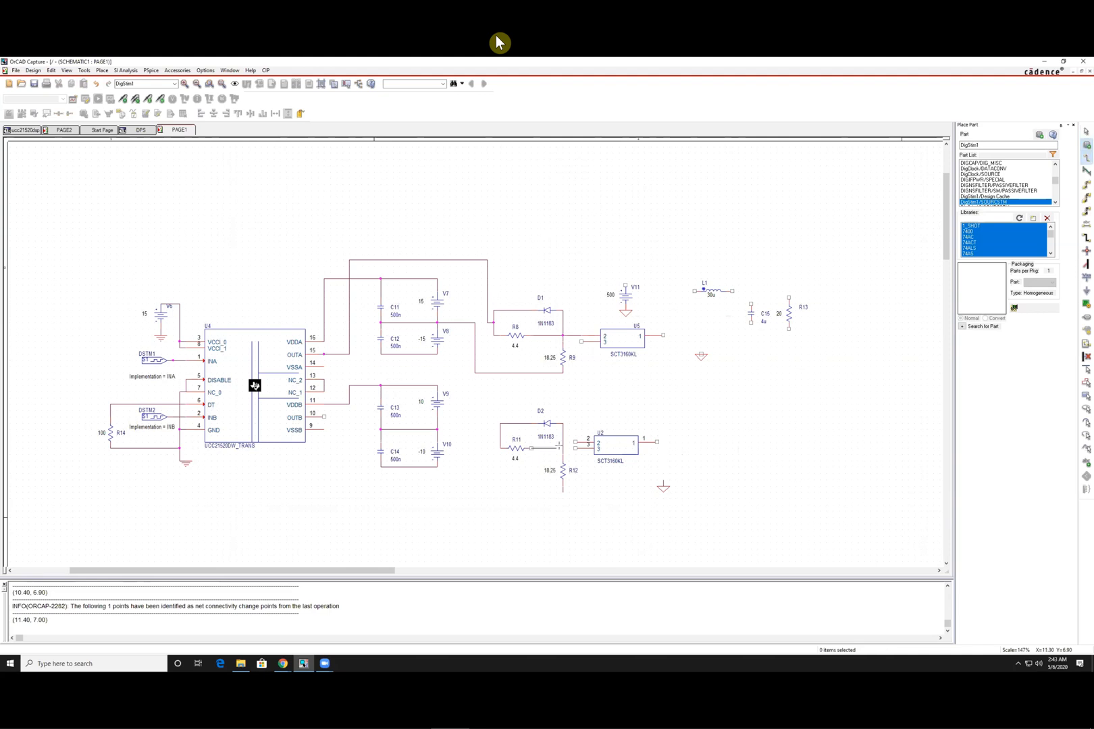
{"action": "left_click", "coordinate": [563, 448]}
{"action": "key", "text": "Escape"}
Step: Wire the lower end of R12 to the ground symbol below MOSFET U2
{"action": "left_click", "coordinate": [563, 494]}
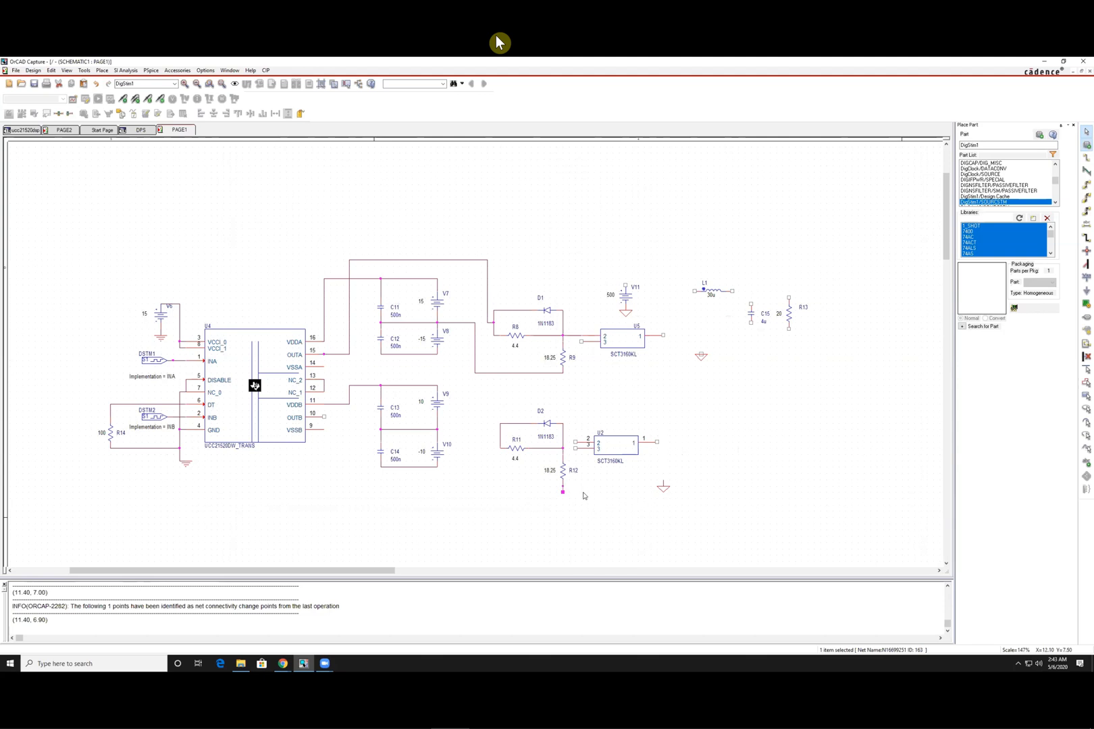
{"action": "key", "text": "w"}
{"action": "left_click", "coordinate": [562, 492]}
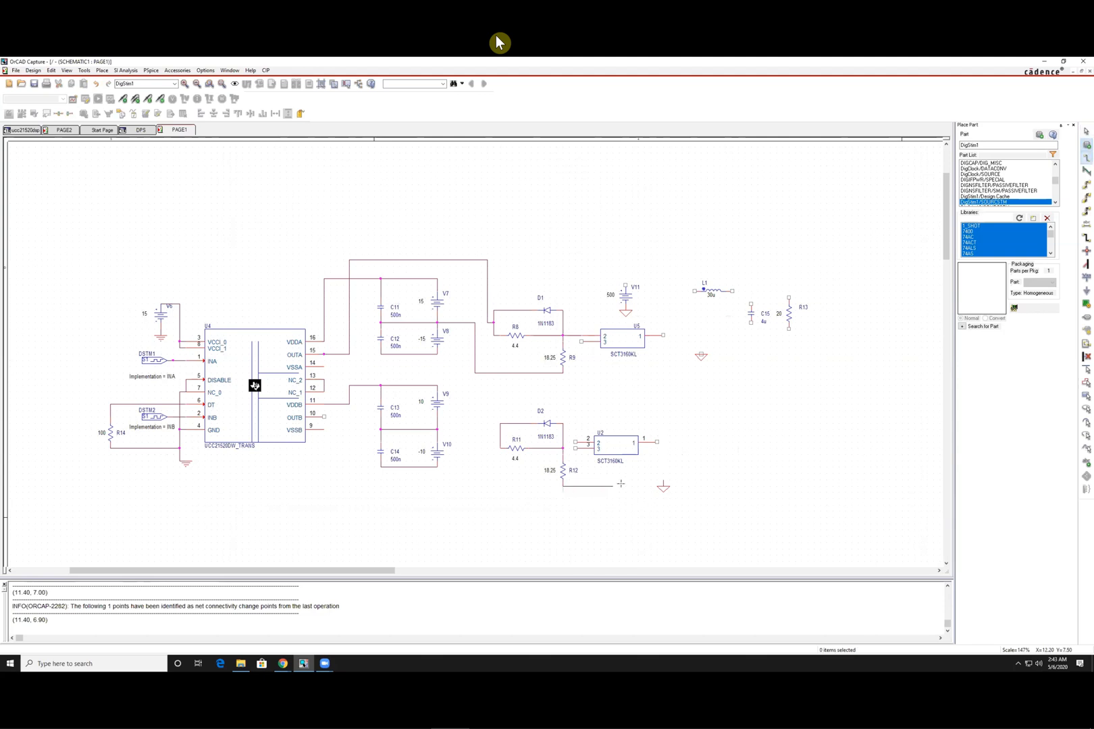
{"action": "left_click", "coordinate": [633, 480]}
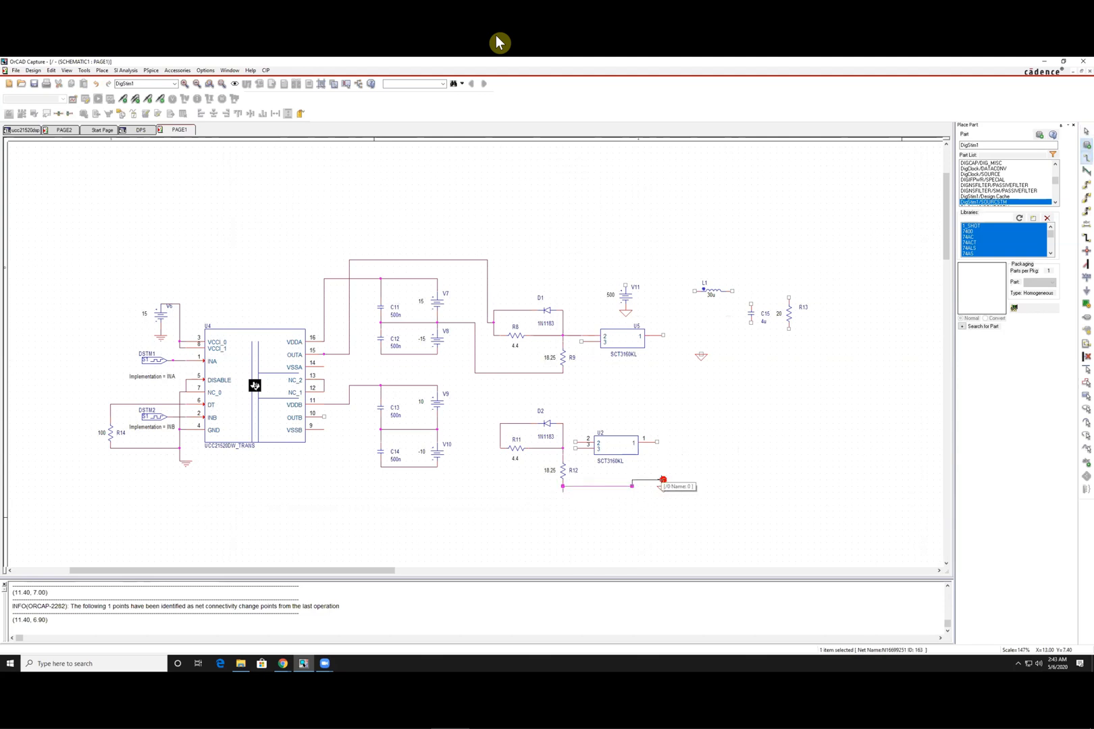
{"action": "left_click", "coordinate": [663, 481]}
{"action": "key", "text": "Escape"}
Step: Wire pin 3 of MOSFET U2 down to the ground wire running from R12
{"action": "left_click", "coordinate": [579, 449]}
{"action": "key", "text": "w"}
{"action": "left_click", "coordinate": [575, 449]}
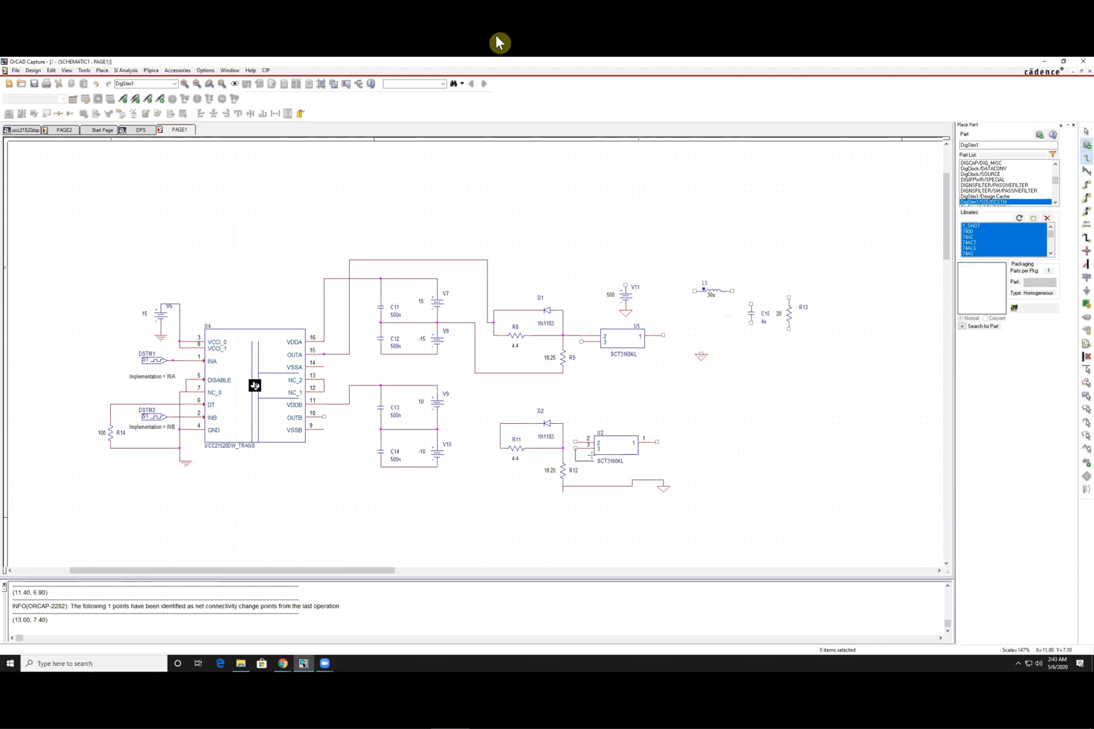
{"action": "left_click", "coordinate": [594, 487]}
{"action": "key", "text": "Escape"}
Step: Wire the node joining D2, R11 and R12 to pin 2 of MOSFET U2
{"action": "key", "text": "w"}
{"action": "left_click", "coordinate": [563, 442]}
{"action": "left_click", "coordinate": [574, 443]}
{"action": "key", "text": "Escape"}
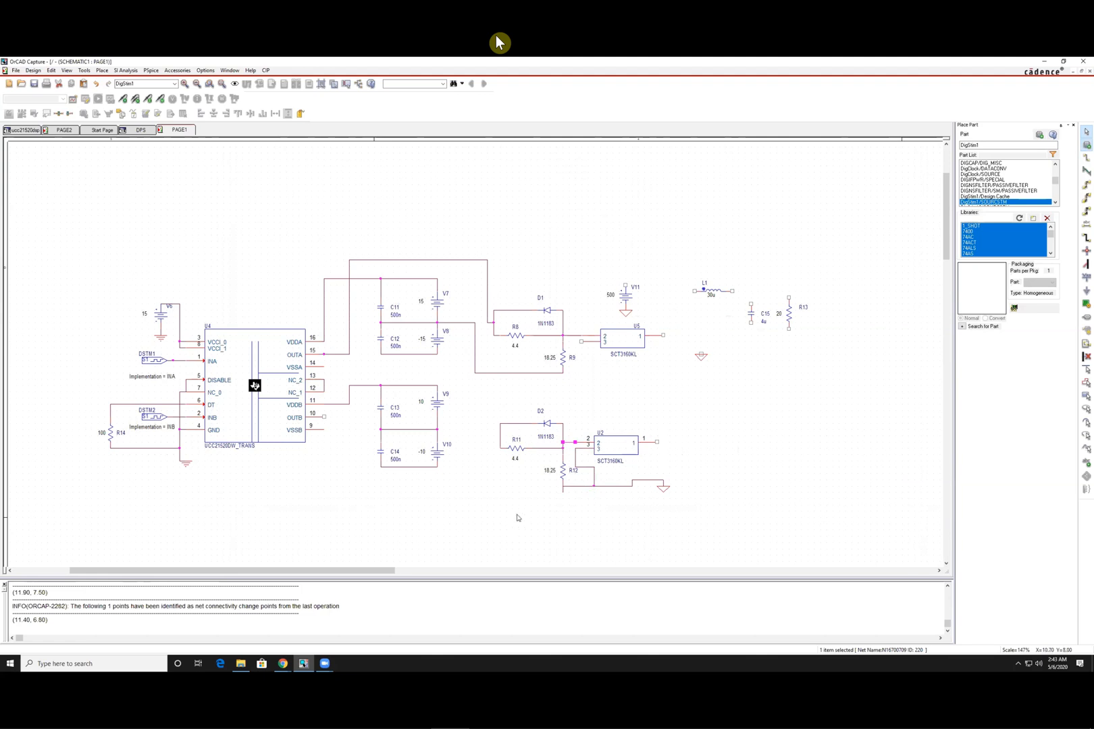
Step: Wire the lower end of R12 to the midpoint between sources V9 and V10
{"action": "key", "text": "w"}
{"action": "left_click", "coordinate": [563, 491]}
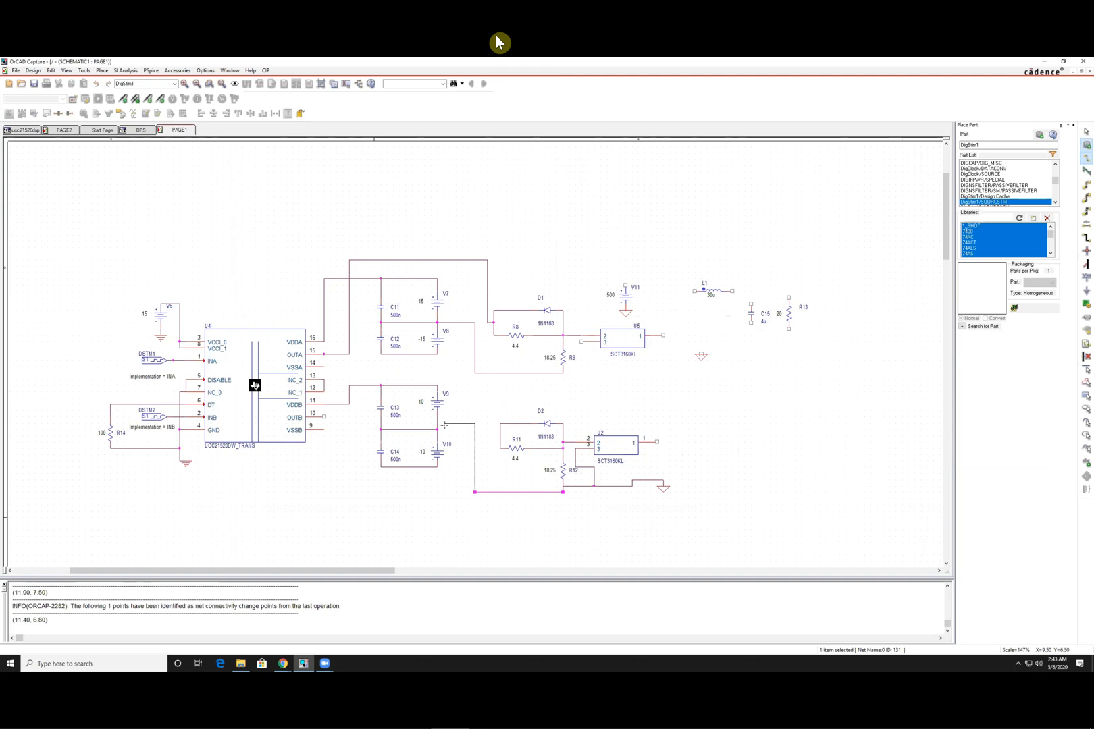
{"action": "left_click", "coordinate": [437, 429]}
Step: Wire OUTB of U4 under the V10 supply block to the input node shared by D2 and R11
{"action": "left_click_drag", "start_coordinate": [324, 415], "coordinate": [459, 485]}
{"action": "left_click_drag", "start_coordinate": [465, 434], "coordinate": [500, 435]}
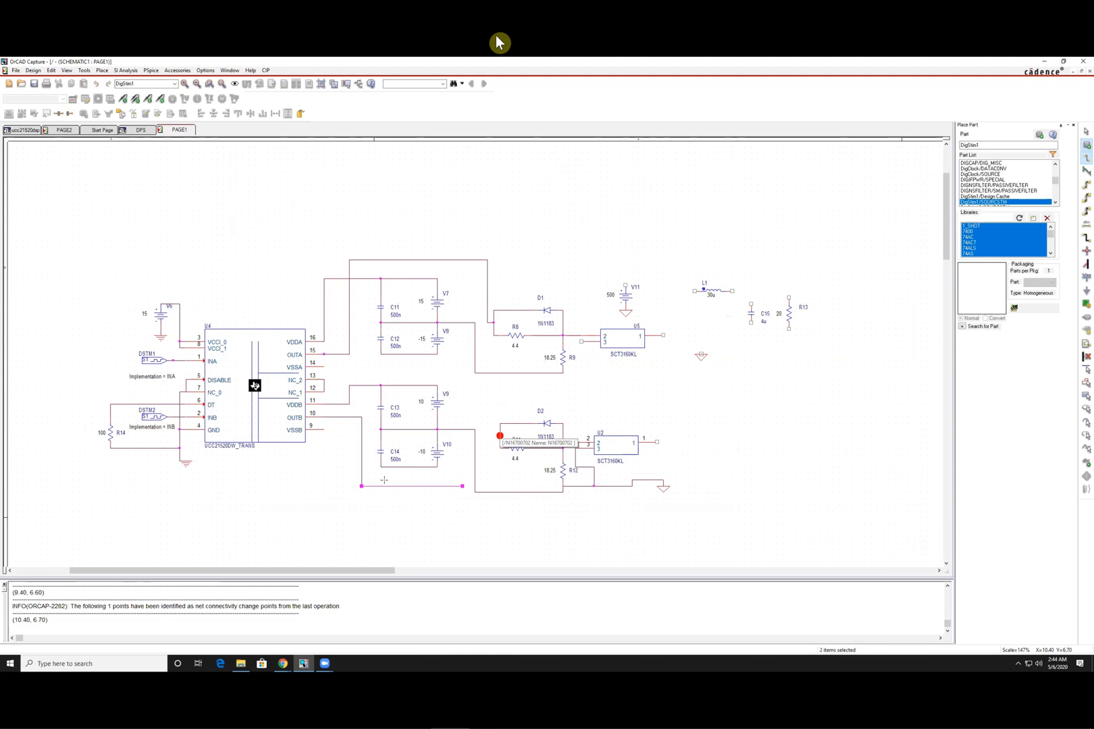
Step: Wire VSSB of U4 to the lower node of C14 and V10
{"action": "key", "text": "w"}
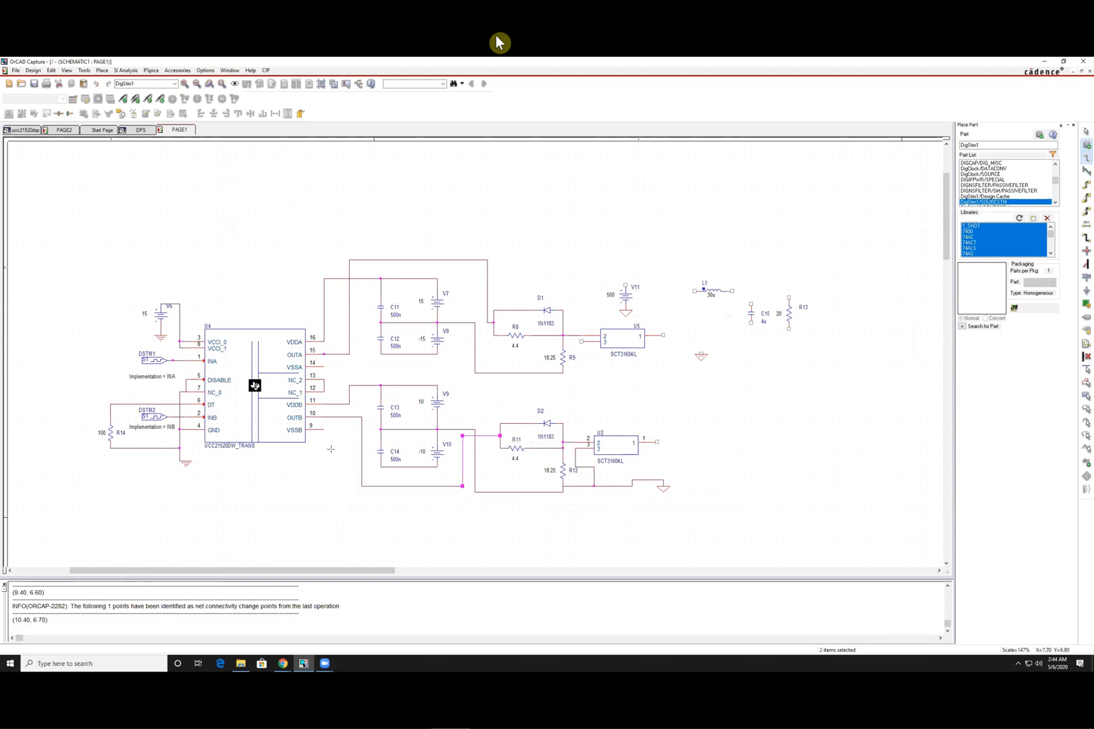
{"action": "left_click", "coordinate": [325, 427]}
{"action": "left_click", "coordinate": [381, 467]}
{"action": "key", "text": "Escape"}
Step: Wire pin 3 of MOSFET U5 to pin 1 of MOSFET U2
{"action": "key", "text": "w"}
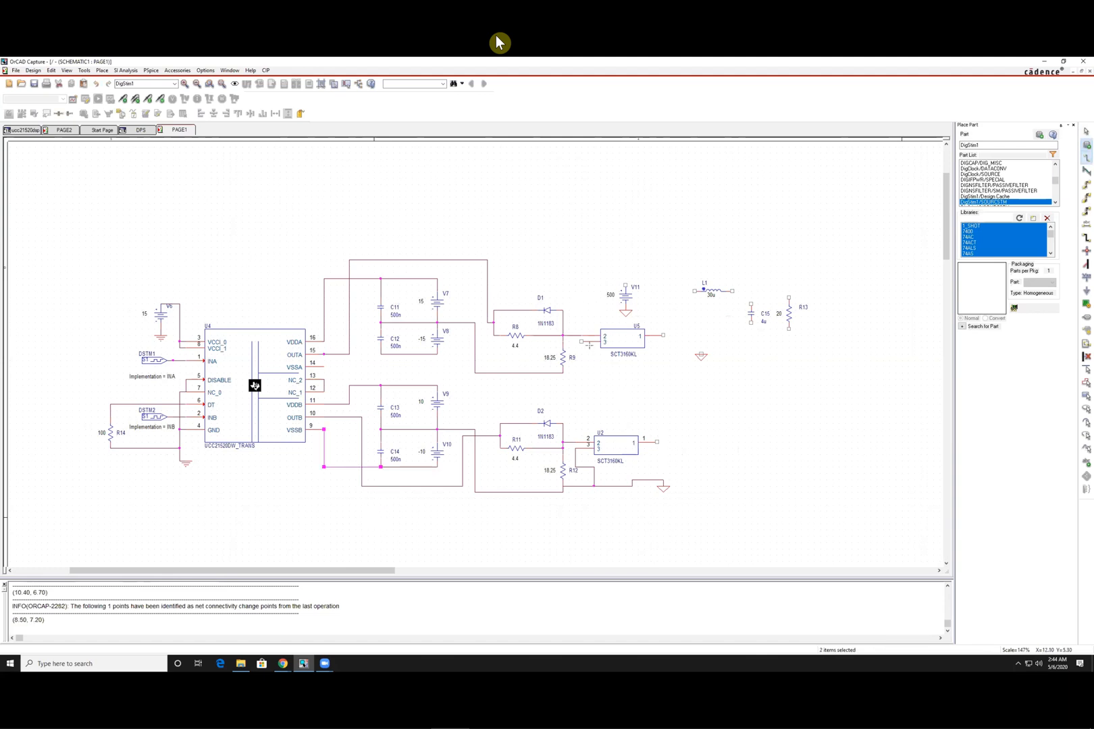
{"action": "left_click", "coordinate": [582, 341]}
{"action": "double_click", "coordinate": [663, 398]}
{"action": "left_click", "coordinate": [663, 398]}
{"action": "double_click", "coordinate": [664, 442]}
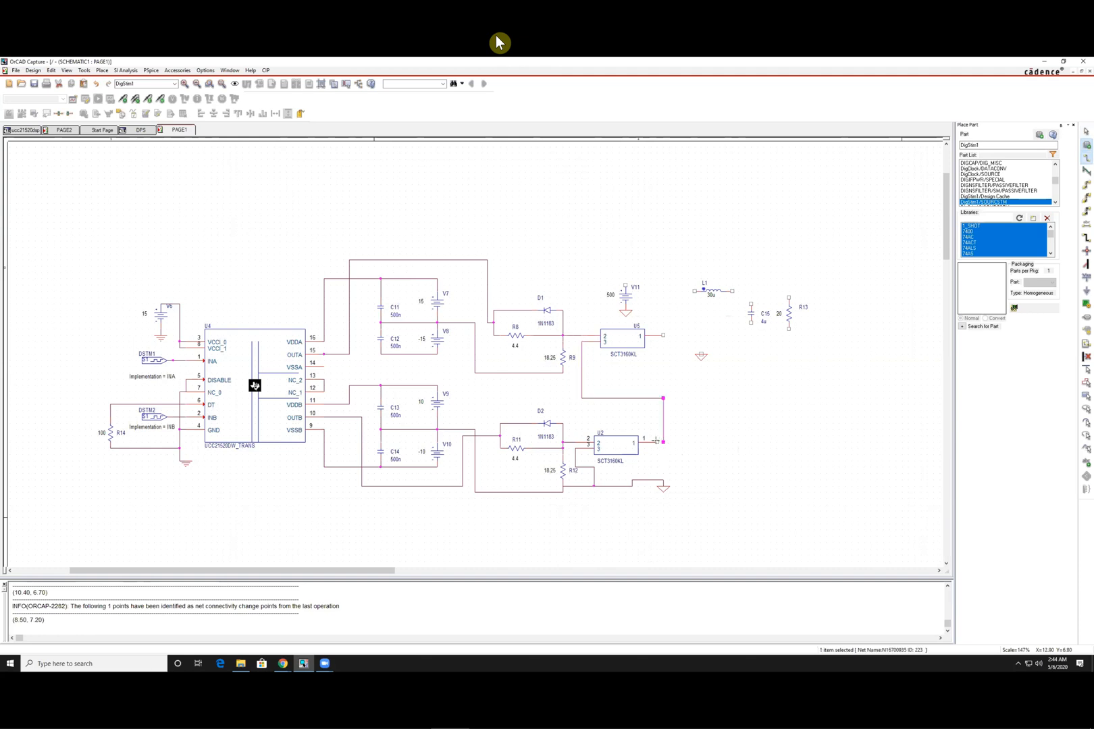
{"action": "left_click", "coordinate": [657, 443]}
{"action": "double_click", "coordinate": [657, 443]}
Step: Wire pin 1 of MOSFET U5 to the upper terminal of source V11
{"action": "left_click", "coordinate": [664, 335]}
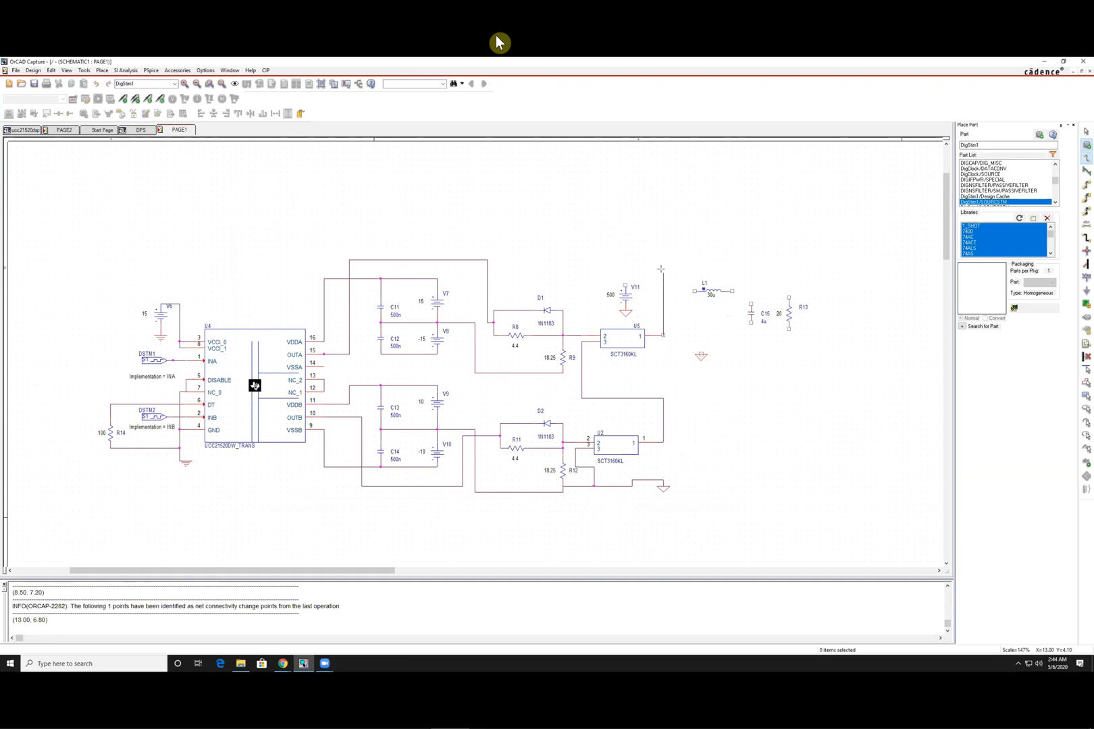
{"action": "left_click", "coordinate": [663, 267]}
{"action": "left_click", "coordinate": [626, 285]}
{"action": "key", "text": "Escape"}
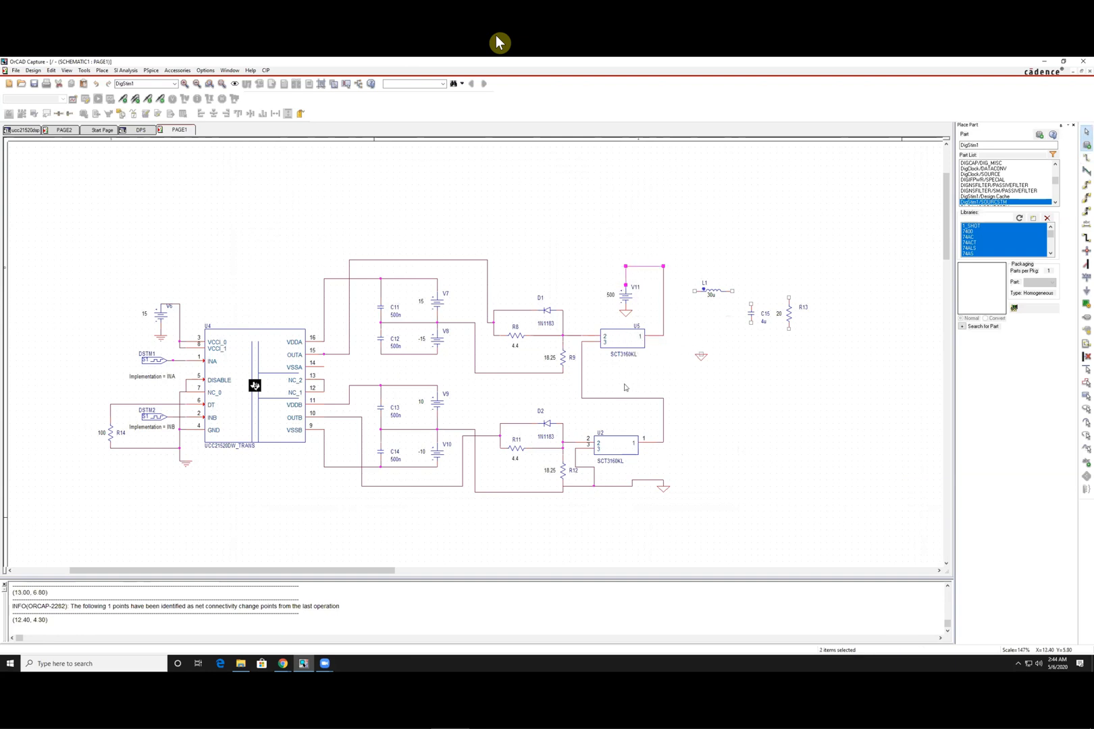
Step: Connect the wire between the two MOSFETs to the lower end of R9
{"action": "key", "text": "w"}
{"action": "left_click", "coordinate": [582, 399]}
{"action": "left_click", "coordinate": [563, 372]}
{"action": "key", "text": "Escape"}
{"action": "left_click", "coordinate": [663, 386]}
Step: Wire the right end of L1 to the upper ends of C15 and R13
{"action": "key", "text": "w"}
{"action": "left_click", "coordinate": [732, 291]}
{"action": "left_click", "coordinate": [751, 304]}
{"action": "key", "text": "Escape"}
{"action": "key", "text": "w"}
{"action": "left_click", "coordinate": [751, 292]}
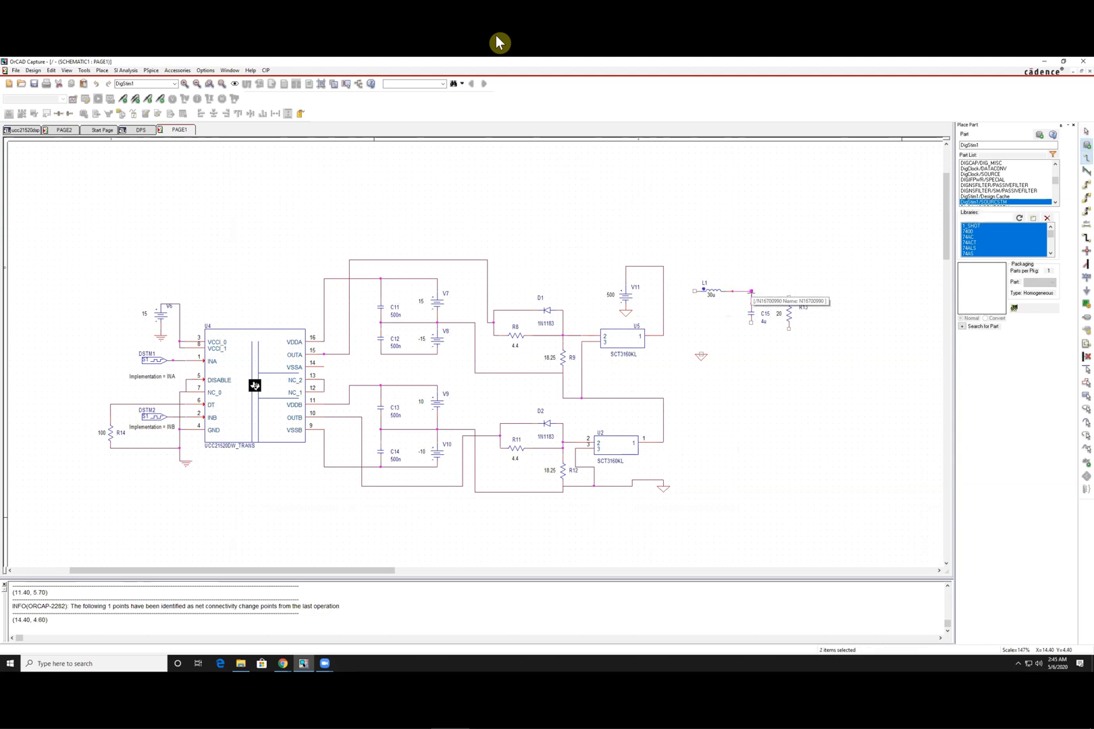
{"action": "left_click", "coordinate": [789, 297]}
Step: Wire the lower ends of R13 and C15 together and to the ground symbol below L1
{"action": "left_click", "coordinate": [789, 329]}
{"action": "left_click", "coordinate": [751, 322]}
{"action": "key", "text": "Escape"}
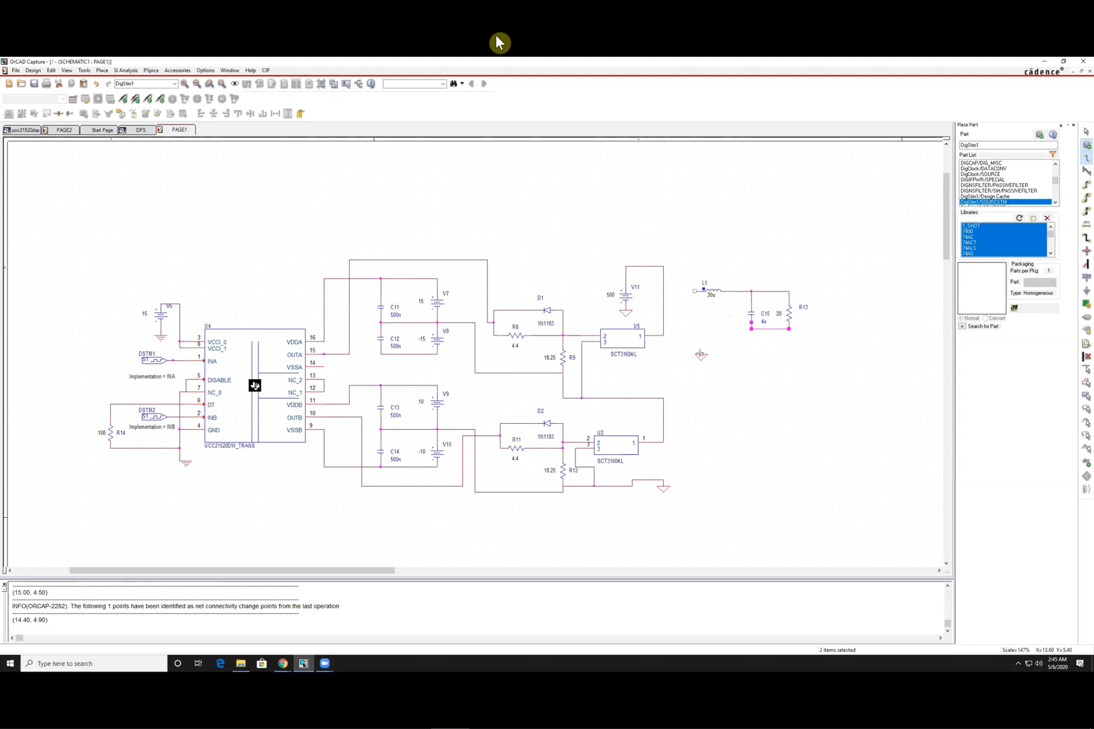
{"action": "left_click", "coordinate": [701, 354]}
{"action": "left_click", "coordinate": [751, 329]}
Step: Wire the left end of L1 to the switching node between MOSFETs U5 and U2
{"action": "left_click", "coordinate": [690, 292]}
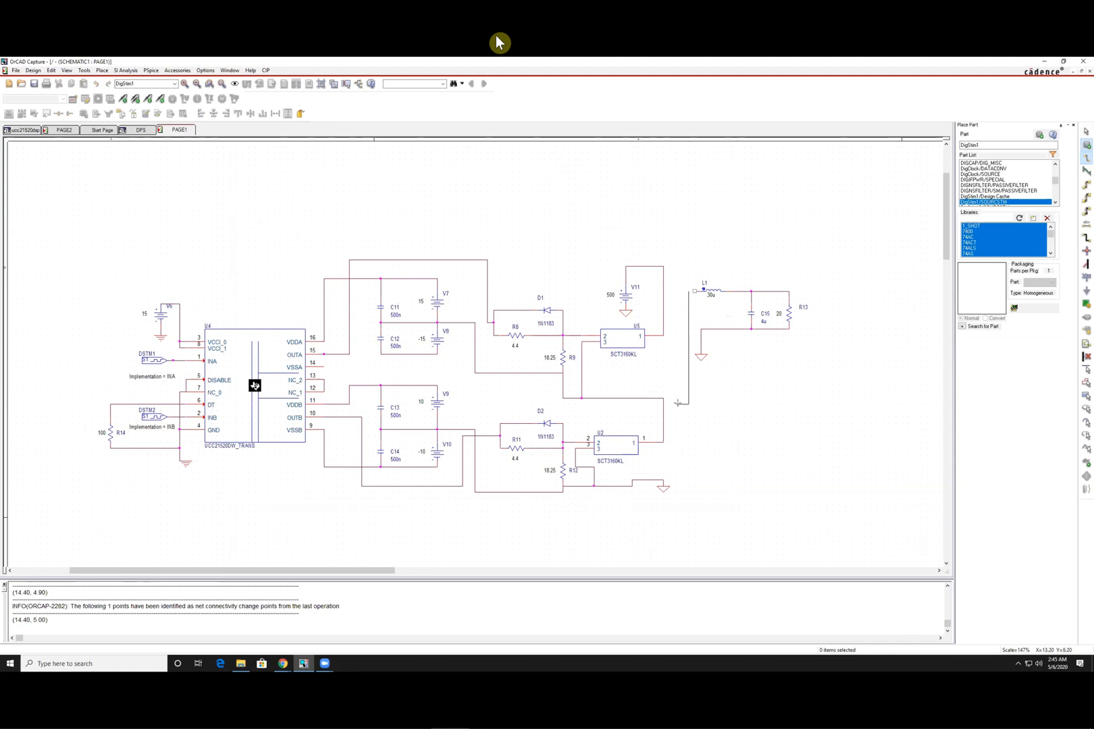
{"action": "left_click", "coordinate": [664, 399]}
{"action": "key", "text": "Escape"}
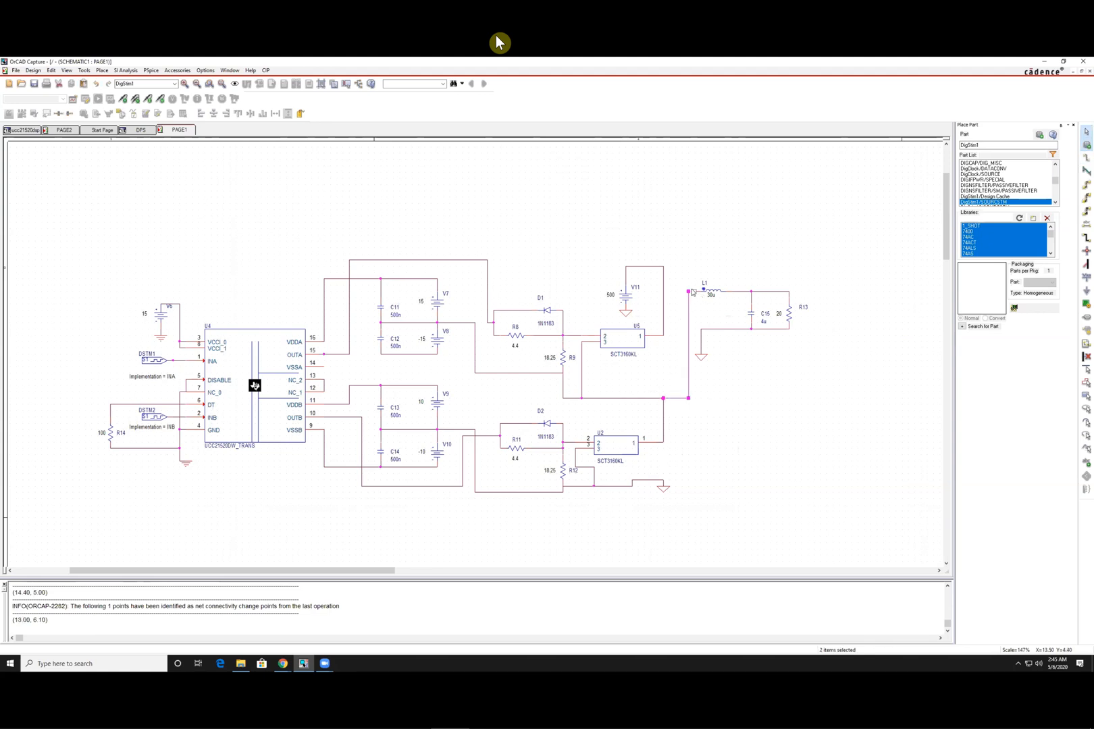
{"action": "left_click", "coordinate": [697, 292]}
{"action": "key", "text": "w"}
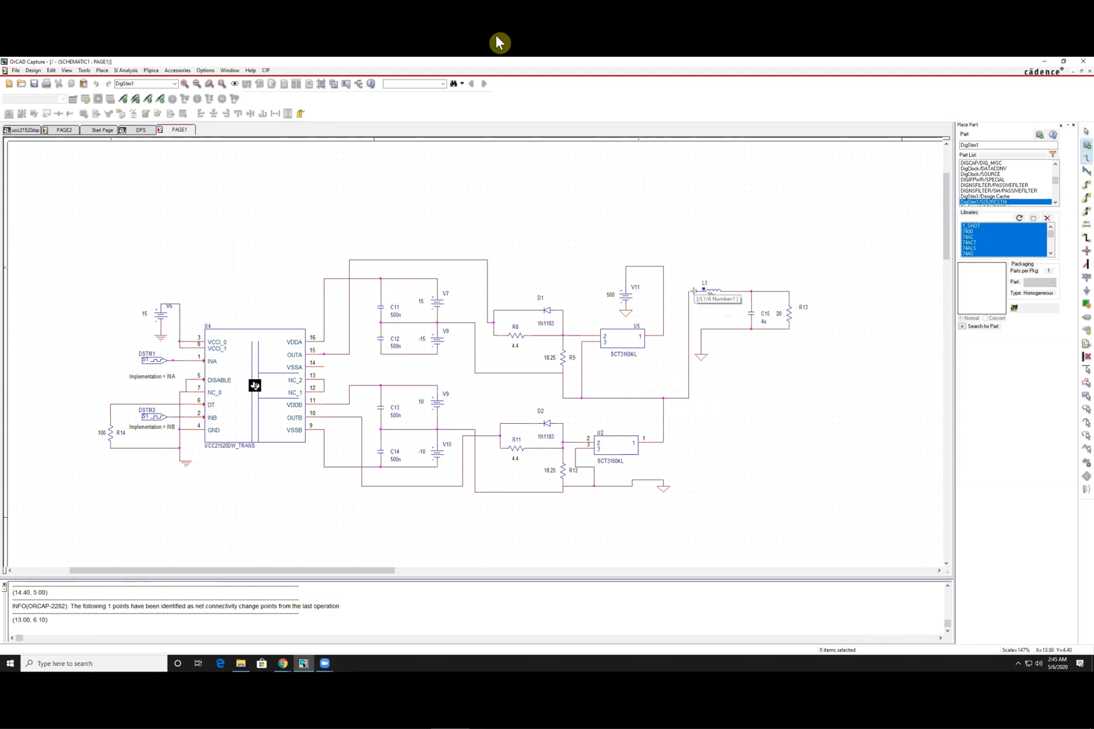
{"action": "left_click", "coordinate": [689, 292]}
{"action": "double_click", "coordinate": [695, 292]}
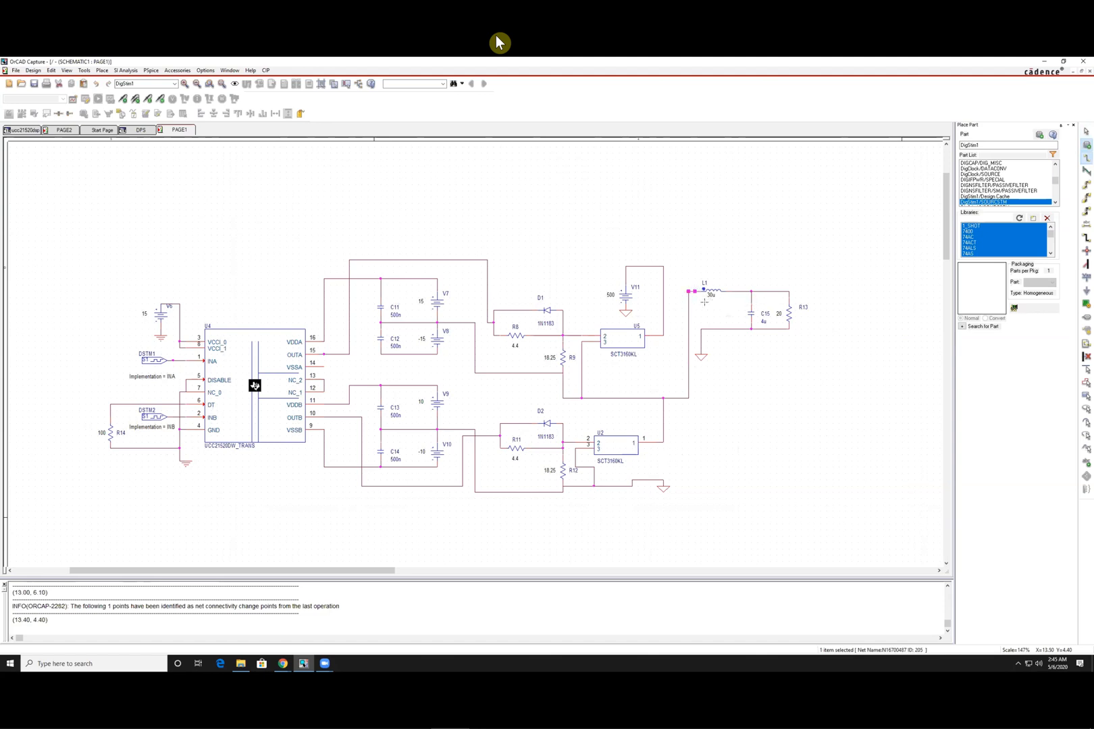
{"action": "key", "text": "Escape"}
Step: Wire VSSA of U4 to the lower node of C12 and V8
{"action": "key", "text": "w"}
{"action": "left_click", "coordinate": [323, 368]}
{"action": "left_click", "coordinate": [330, 368]}
{"action": "left_click", "coordinate": [417, 352]}
{"action": "left_click", "coordinate": [418, 354]}
{"action": "key", "text": "Escape"}
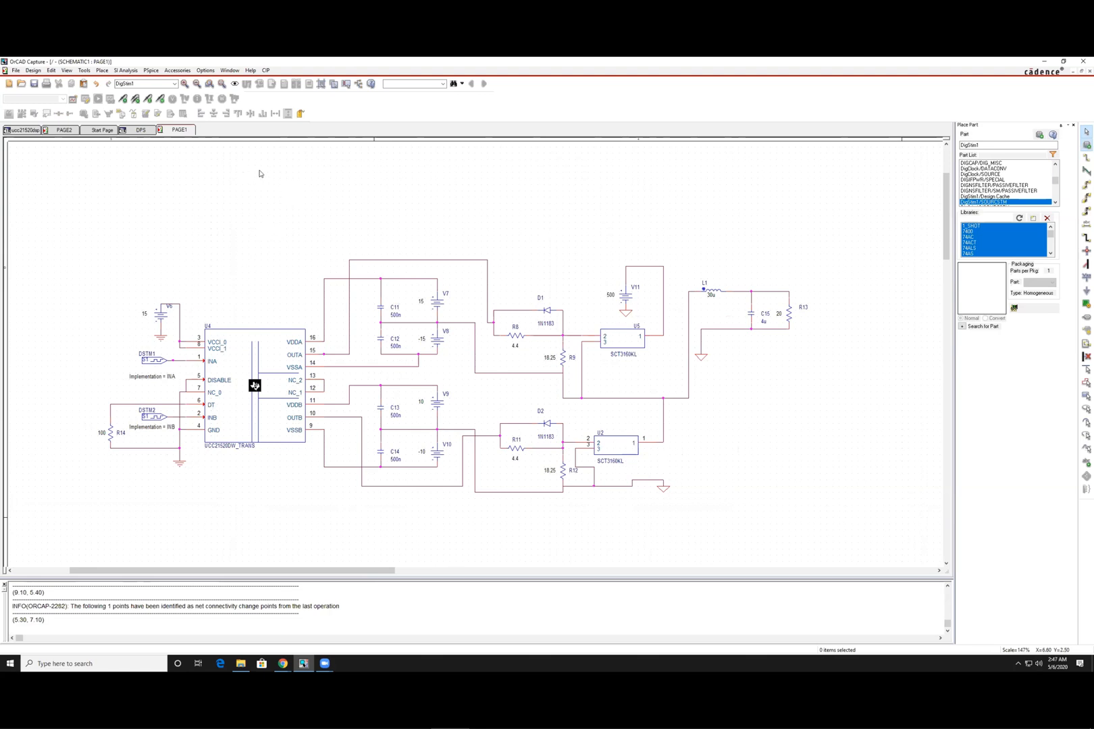
Step: Create a new simulation profile named simulation1
{"action": "left_click", "coordinate": [73, 99]}
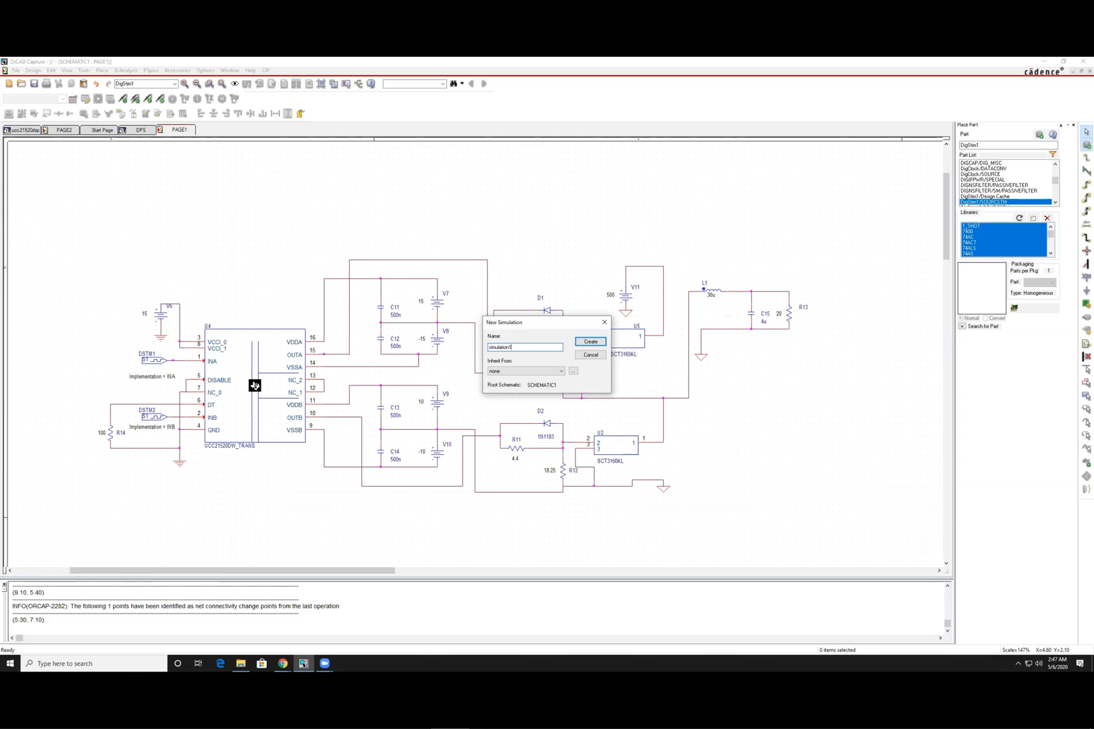
{"action": "type", "text": "simulation1"}
{"action": "key", "text": "Return"}
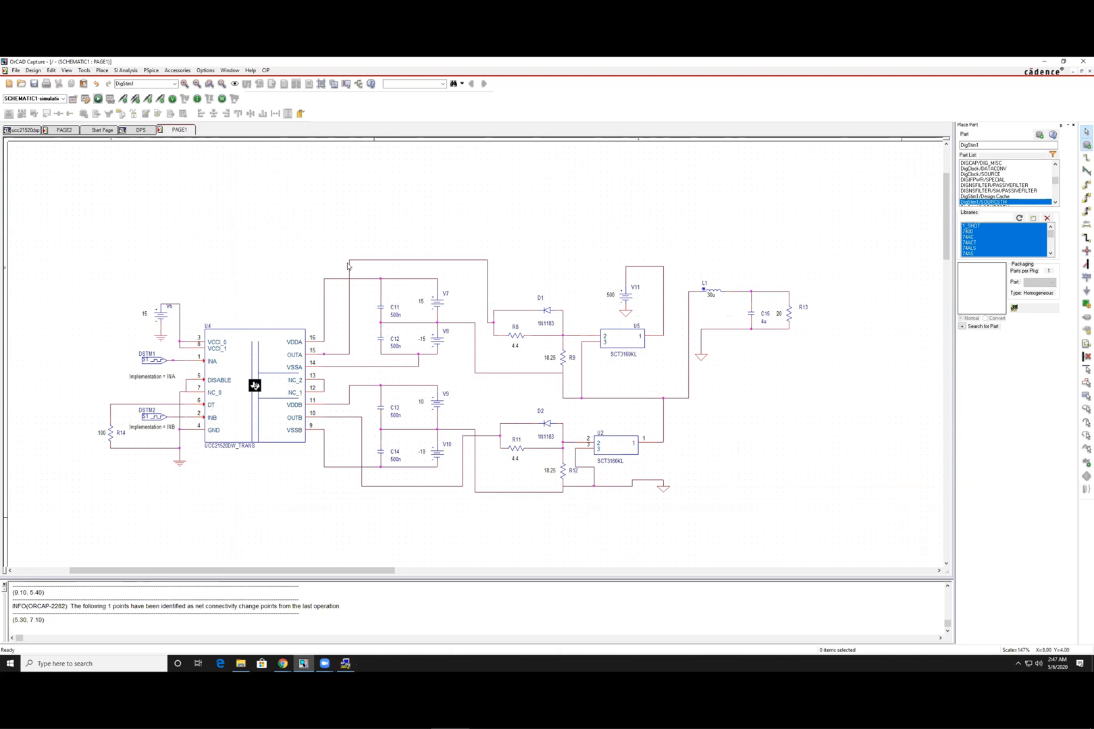
Step: Set the run time of the time-domain analysis in simulation1 to 100u seconds
{"action": "left_click", "coordinate": [355, 669]}
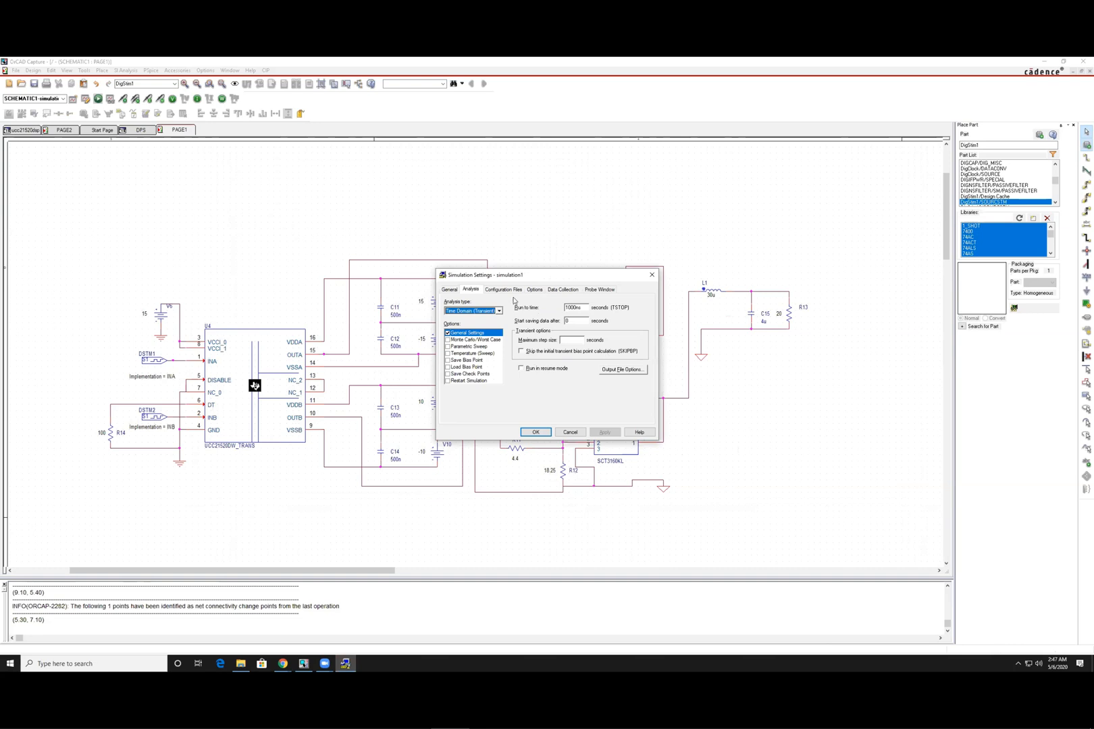
{"action": "left_click_drag", "start_coordinate": [585, 309], "coordinate": [554, 312]}
{"action": "key", "text": "BackSpace"}
Step: Enable AutoConverge in the analog simulation options with its default relaxed limits and apply the simulation settings
{"action": "left_click", "coordinate": [509, 290]}
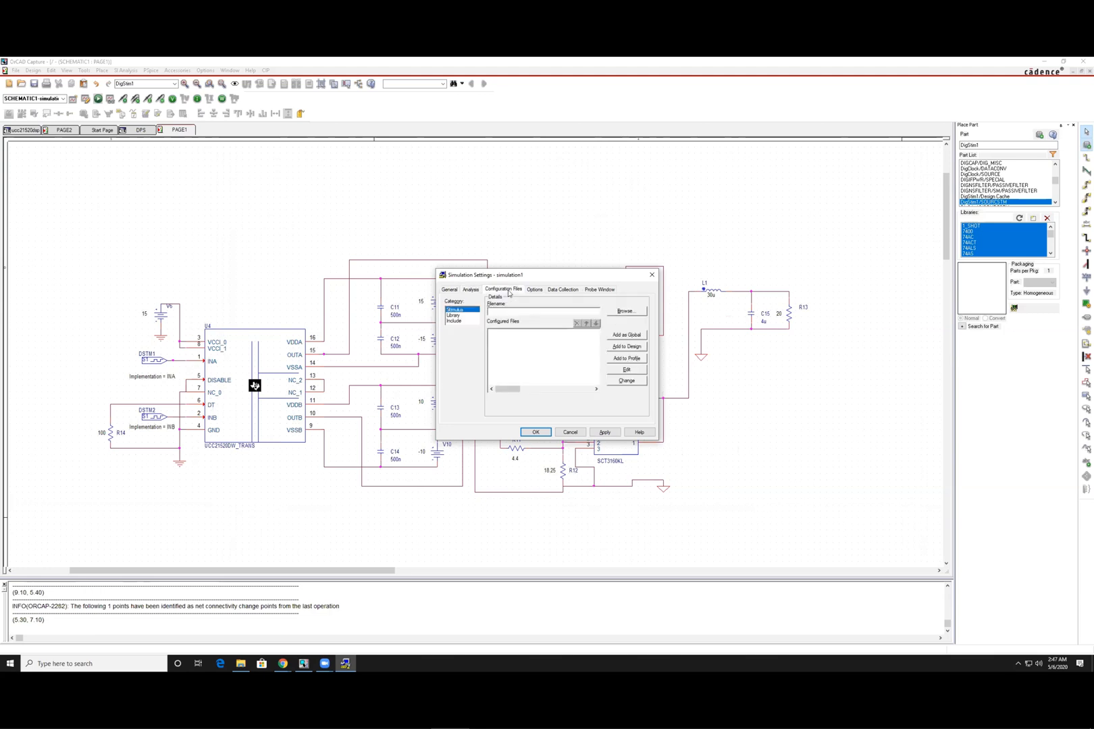
{"action": "left_click", "coordinate": [535, 289]}
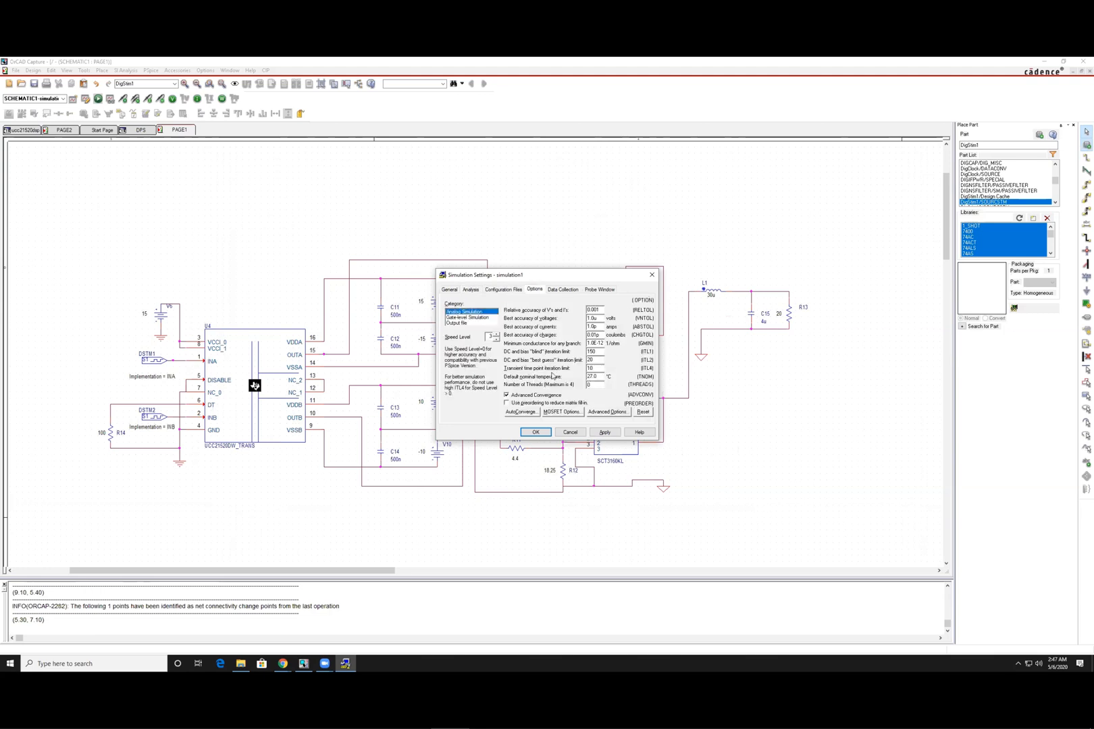
{"action": "left_click", "coordinate": [522, 412]}
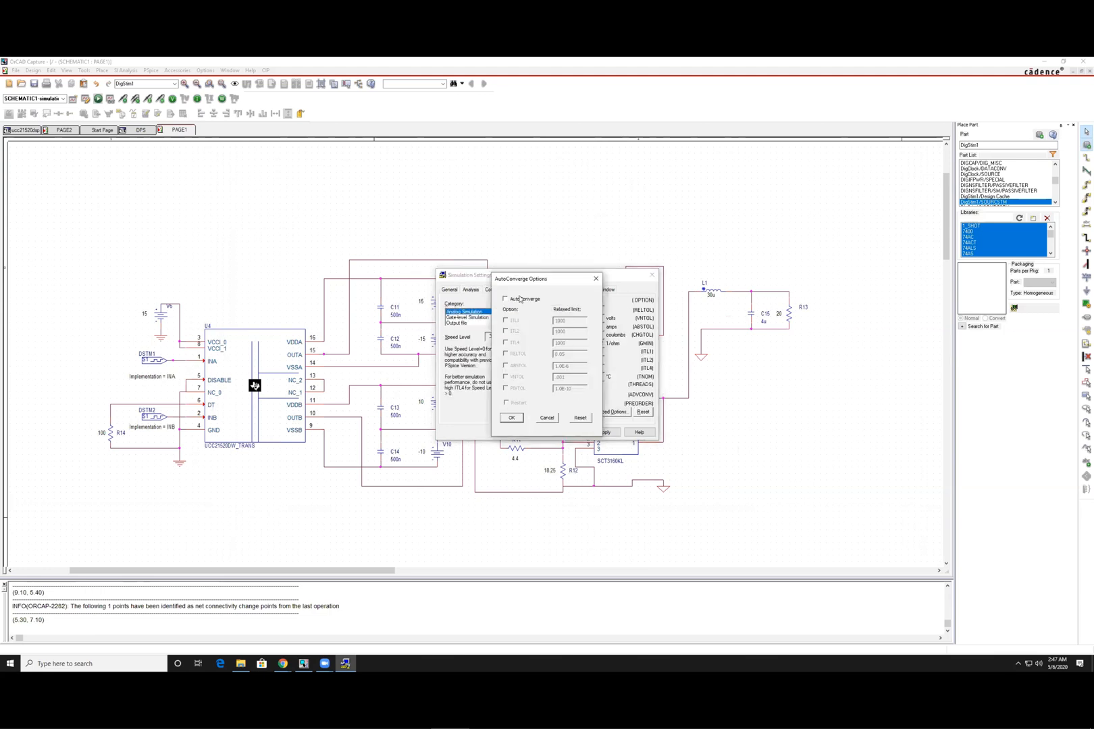
{"action": "left_click_drag", "start_coordinate": [573, 283], "coordinate": [578, 377]}
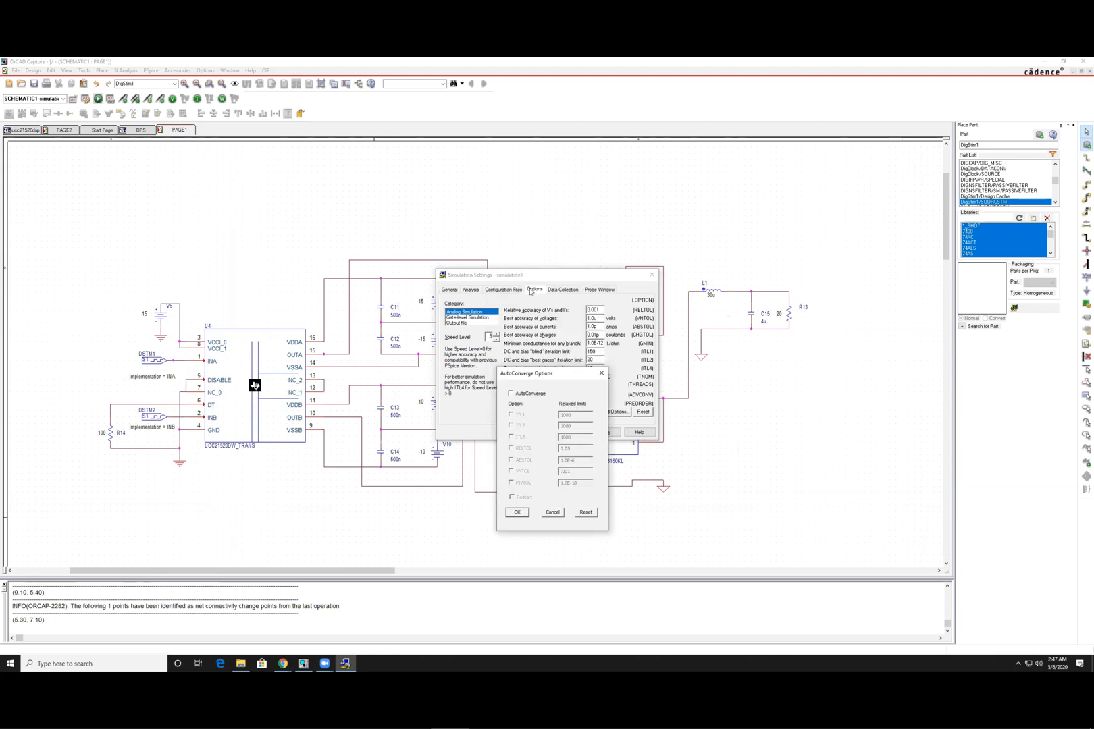
{"action": "left_click", "coordinate": [529, 394]}
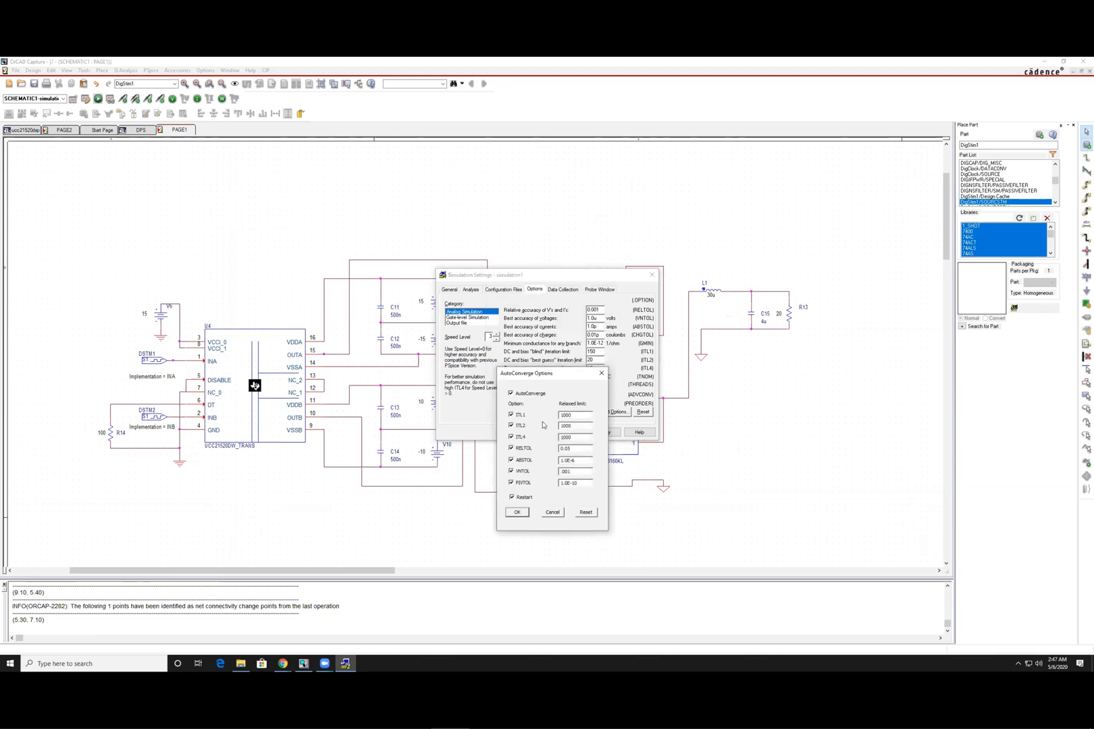
{"action": "left_click", "coordinate": [517, 513]}
{"action": "left_click", "coordinate": [536, 433]}
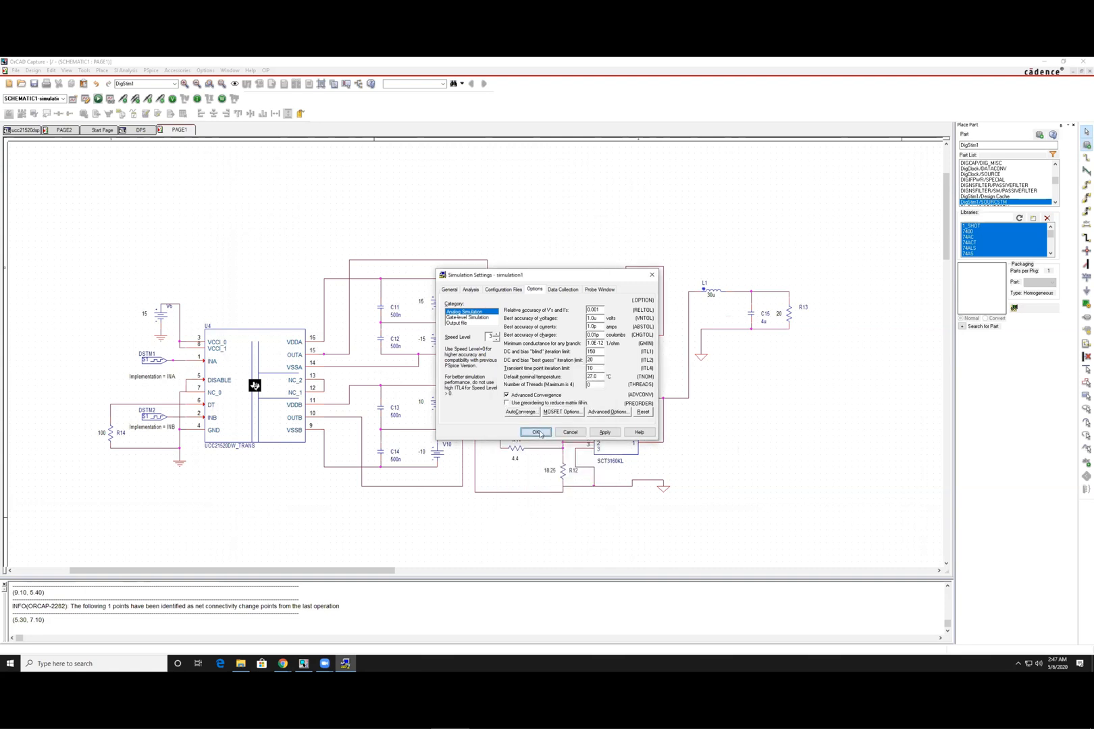
Step: Add sct3160kl.lib from the sct3160kl folder in Downloads to the design's configured library files in the simulation1 settings
{"action": "left_click", "coordinate": [85, 99]}
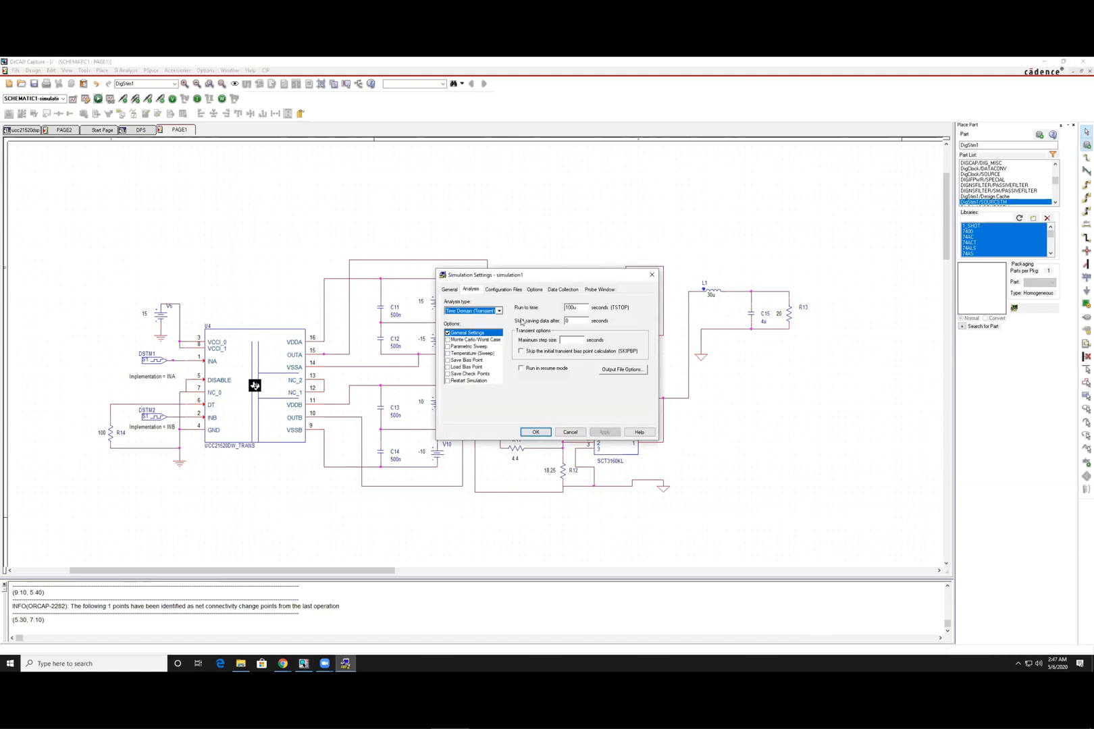
{"action": "left_click", "coordinate": [503, 290]}
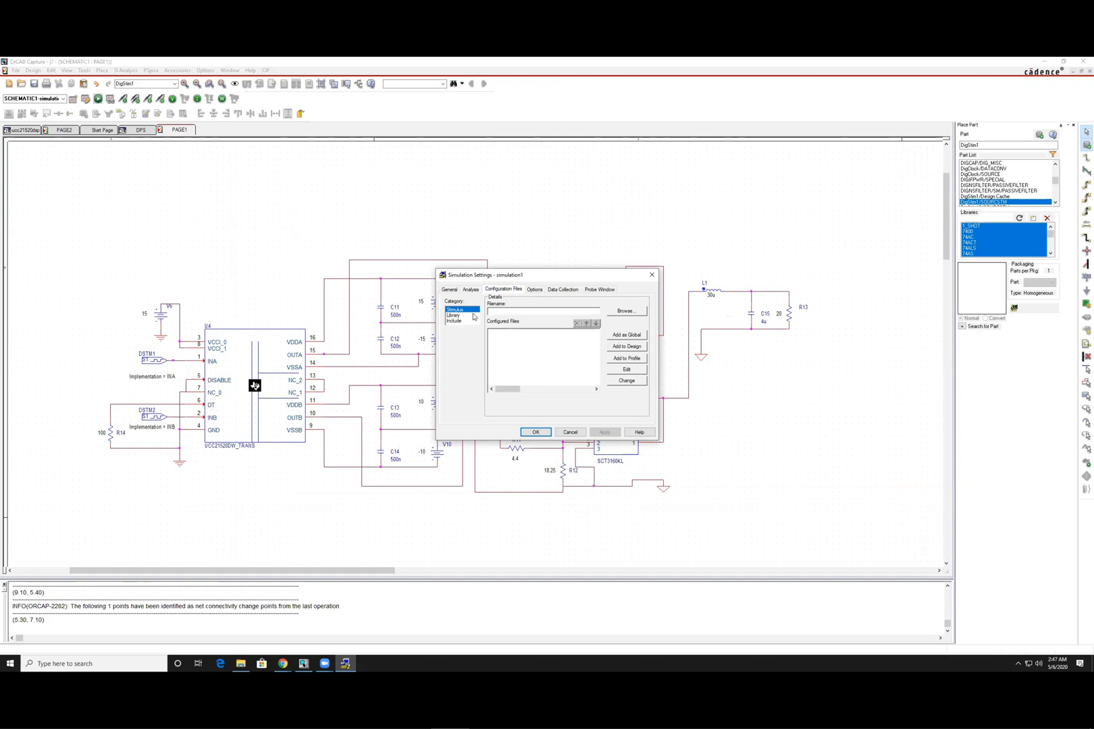
{"action": "left_click", "coordinate": [456, 316]}
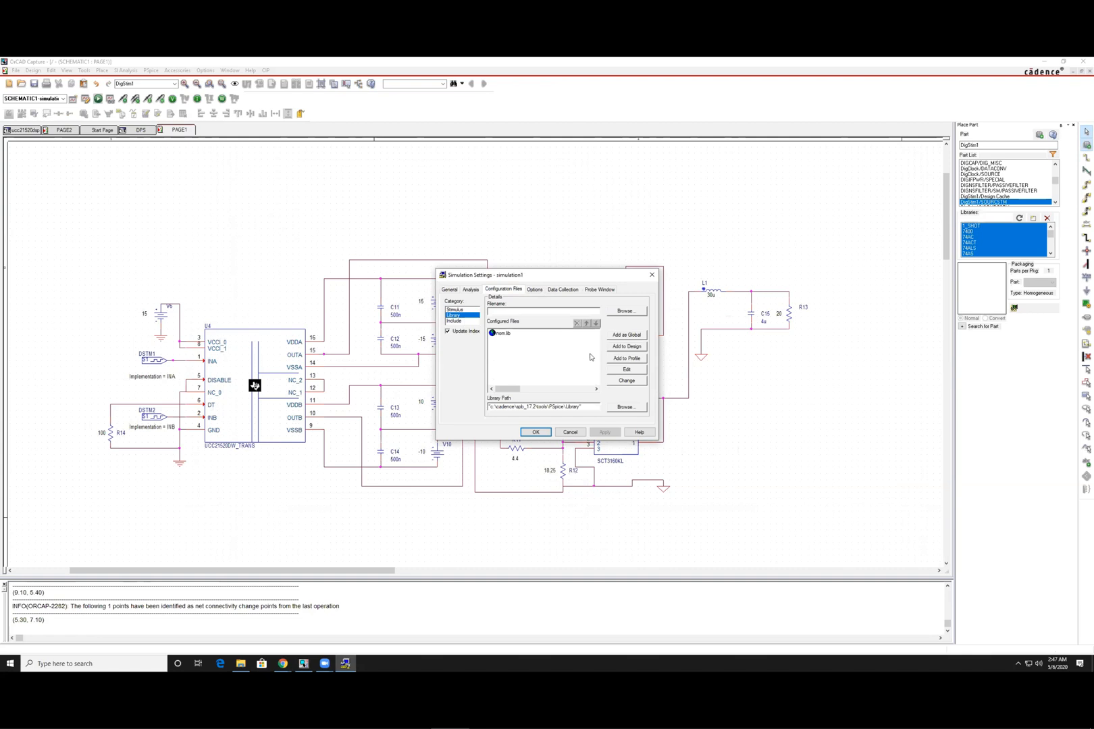
{"action": "left_click", "coordinate": [624, 312]}
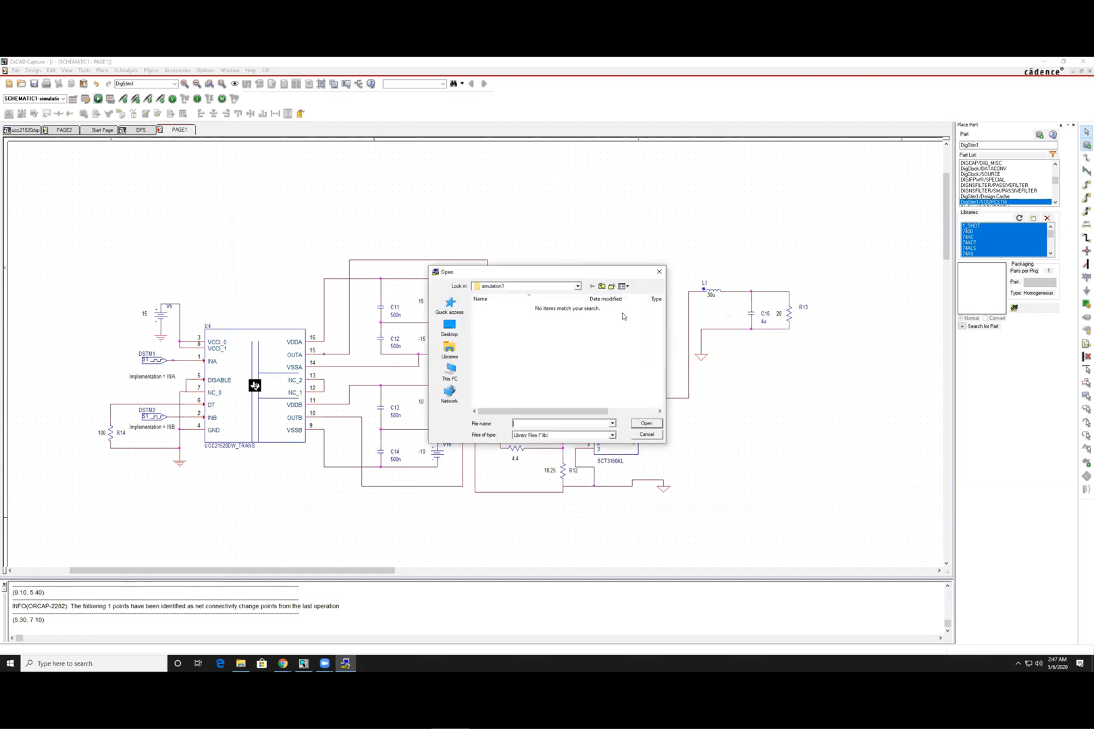
{"action": "left_click_drag", "start_coordinate": [612, 276], "coordinate": [858, 386]}
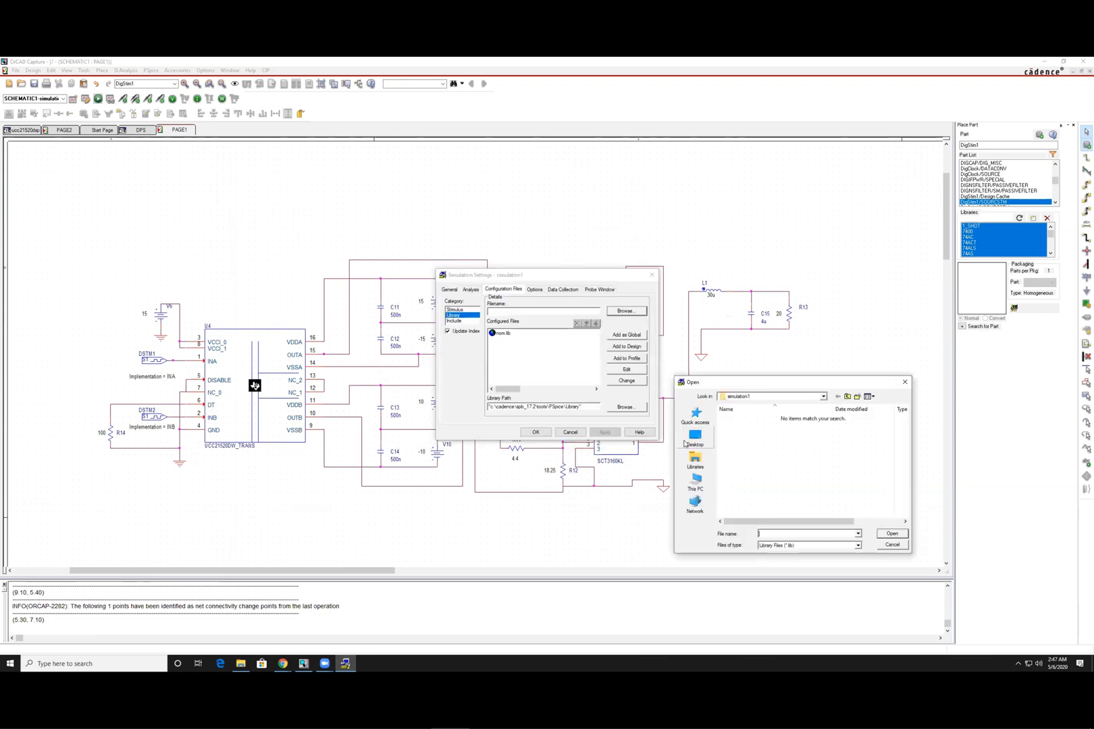
{"action": "left_click", "coordinate": [695, 461]}
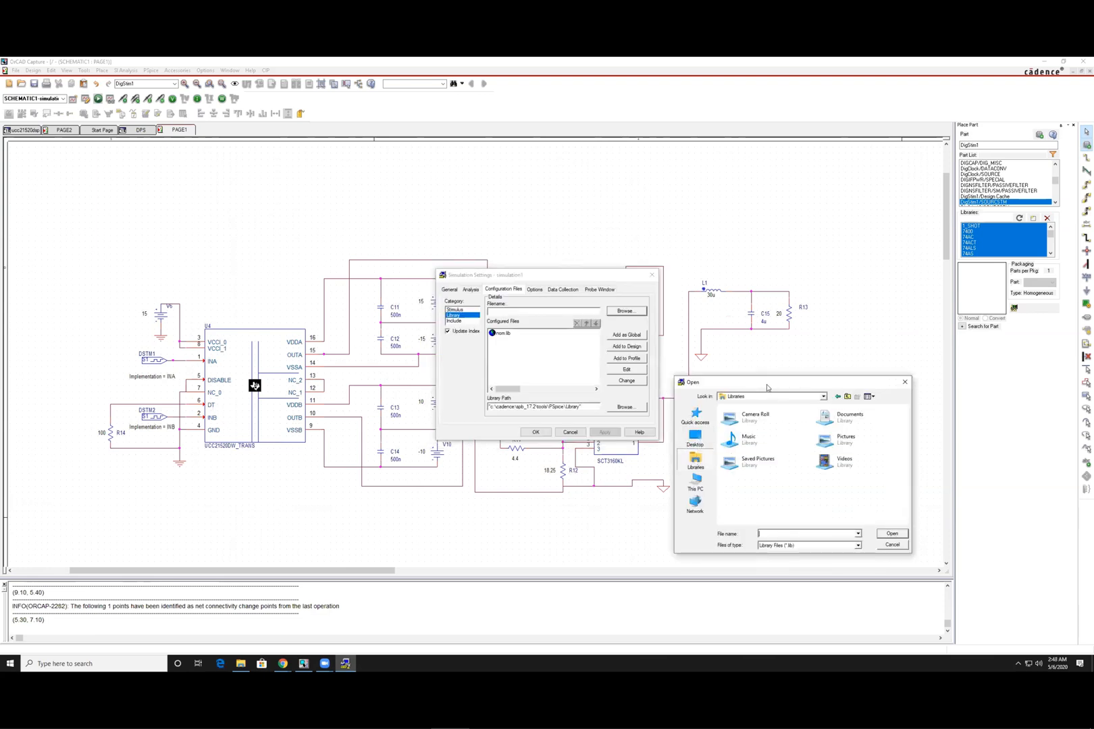
{"action": "left_click_drag", "start_coordinate": [767, 387], "coordinate": [519, 326]}
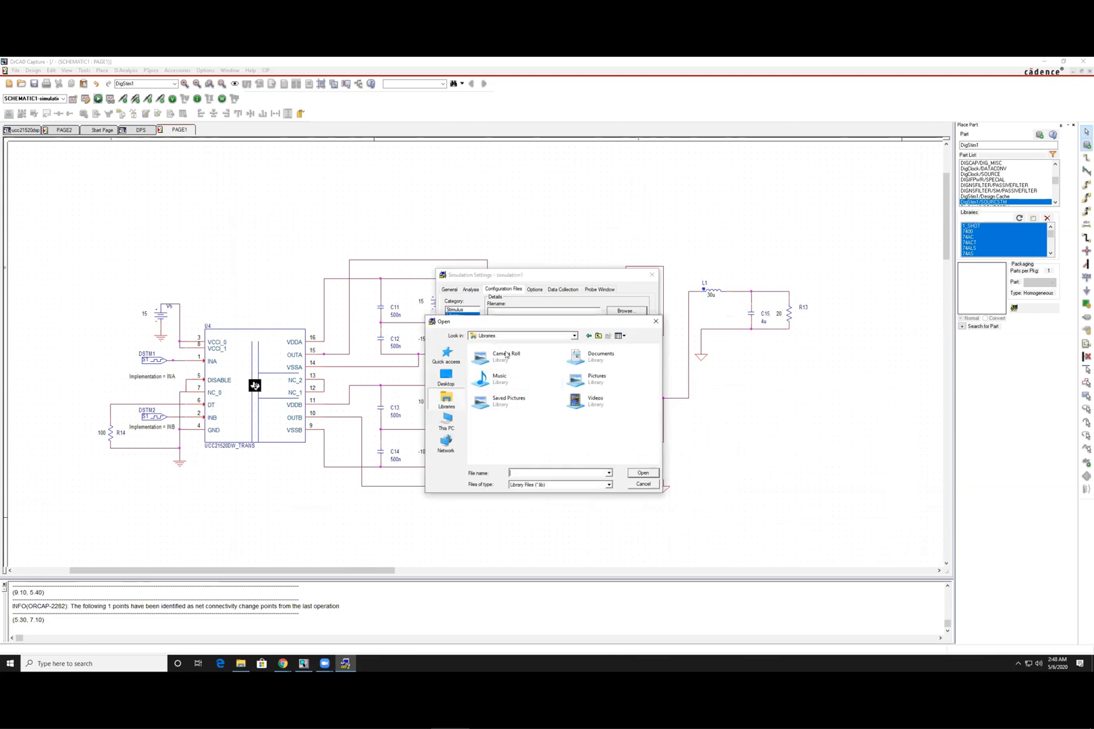
{"action": "left_click", "coordinate": [449, 379]}
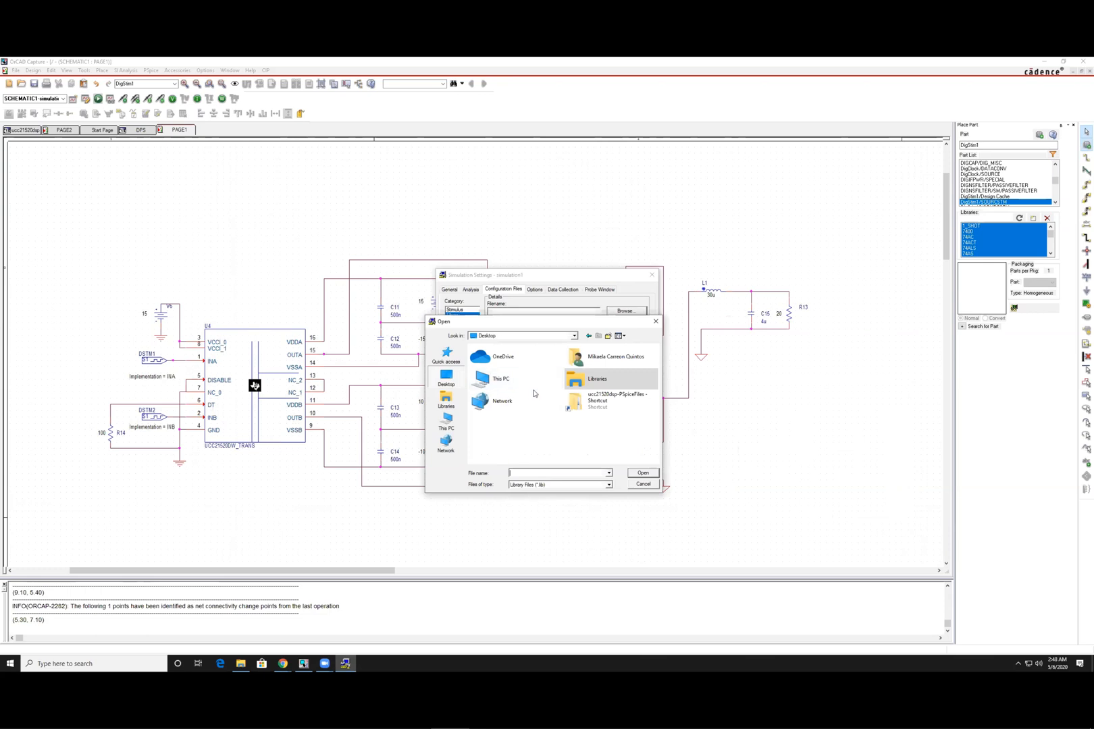
{"action": "double_click", "coordinate": [594, 383]}
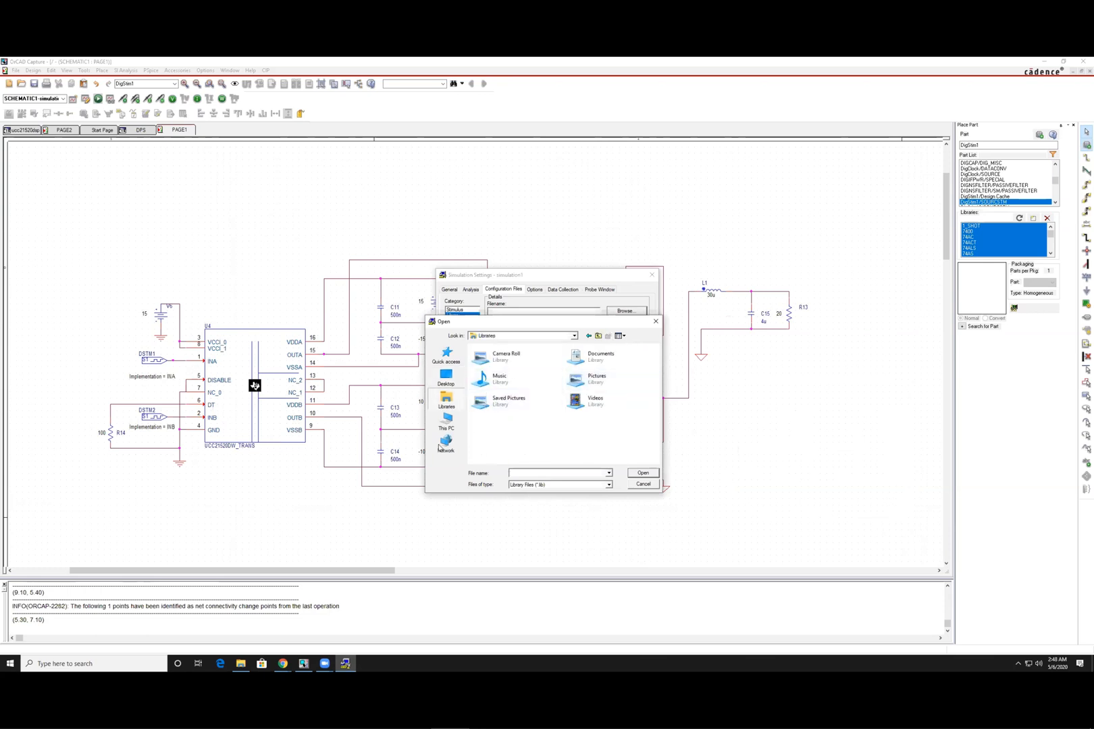
{"action": "left_click", "coordinate": [446, 422]}
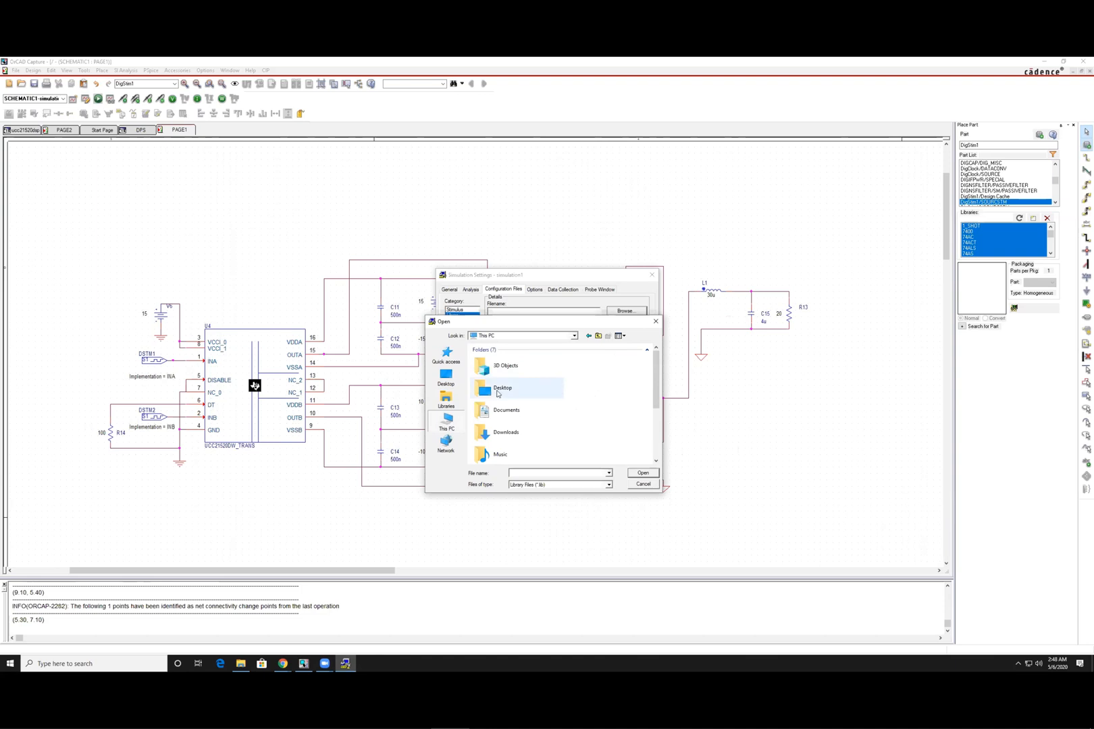
{"action": "double_click", "coordinate": [504, 432]}
{"action": "double_click", "coordinate": [501, 368]}
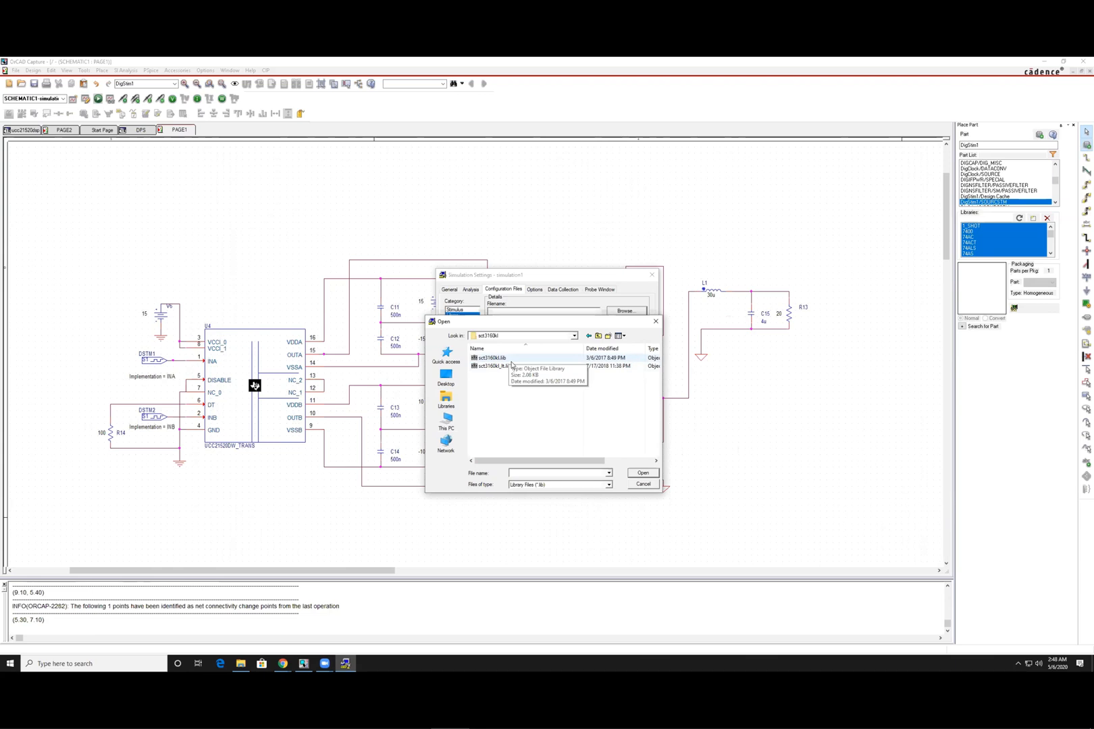
{"action": "left_click", "coordinate": [500, 358]}
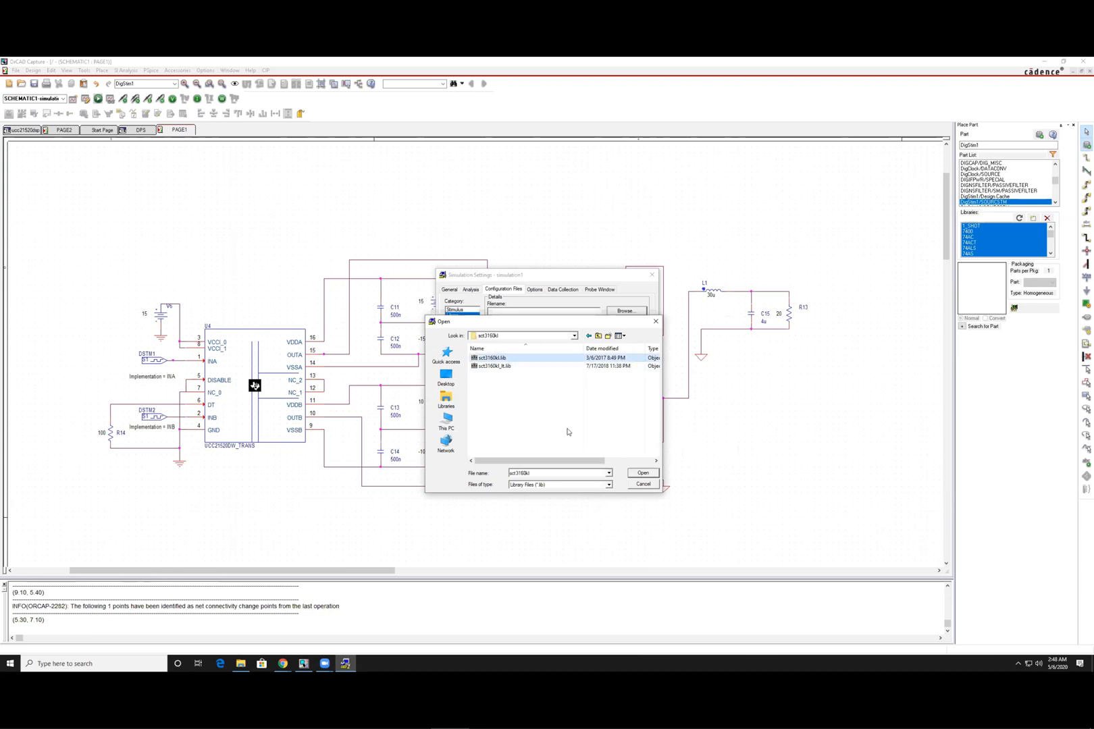
{"action": "left_click", "coordinate": [641, 473]}
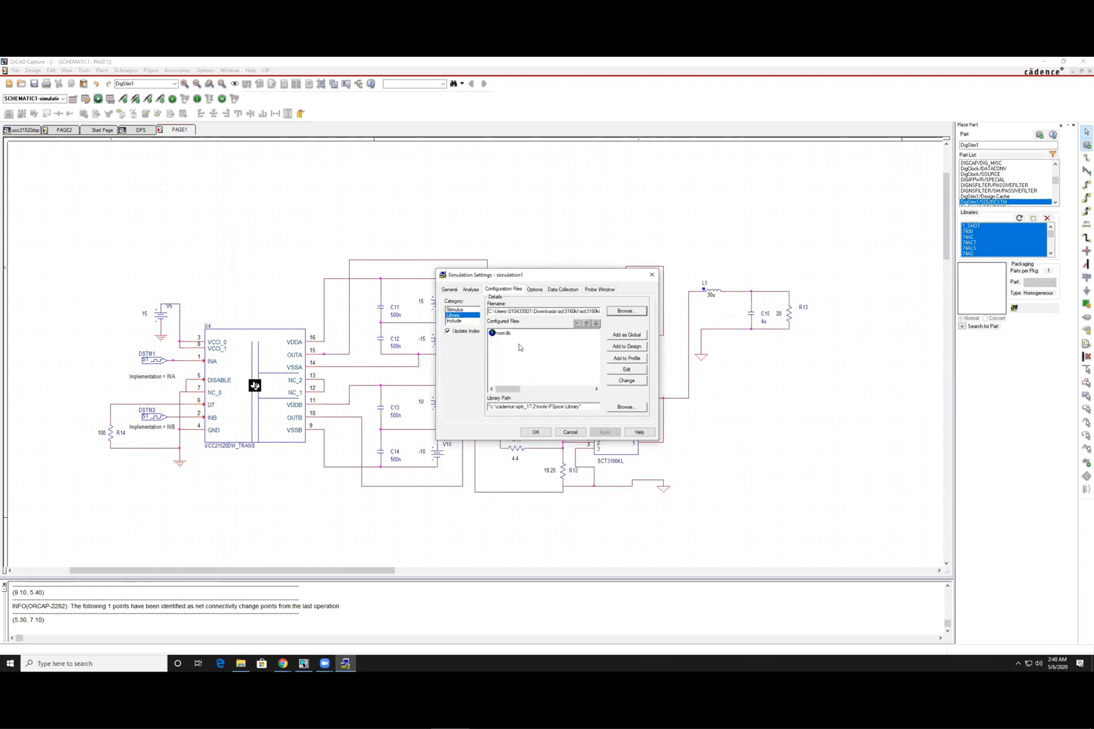
{"action": "left_click", "coordinate": [631, 349]}
Step: Add UCC21520_TRANS.lib from the UCC21520_PSPICE_TRANS folder in Downloads to the design's configured library files
{"action": "left_click", "coordinate": [626, 311]}
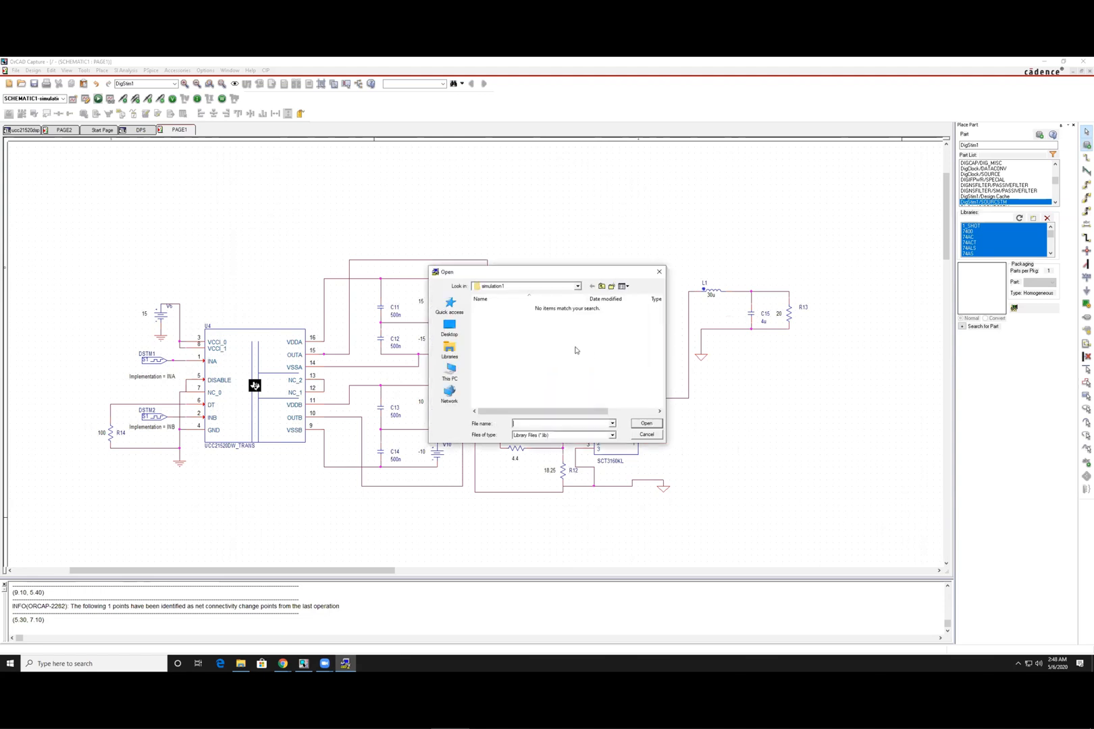
{"action": "left_click", "coordinate": [601, 286]}
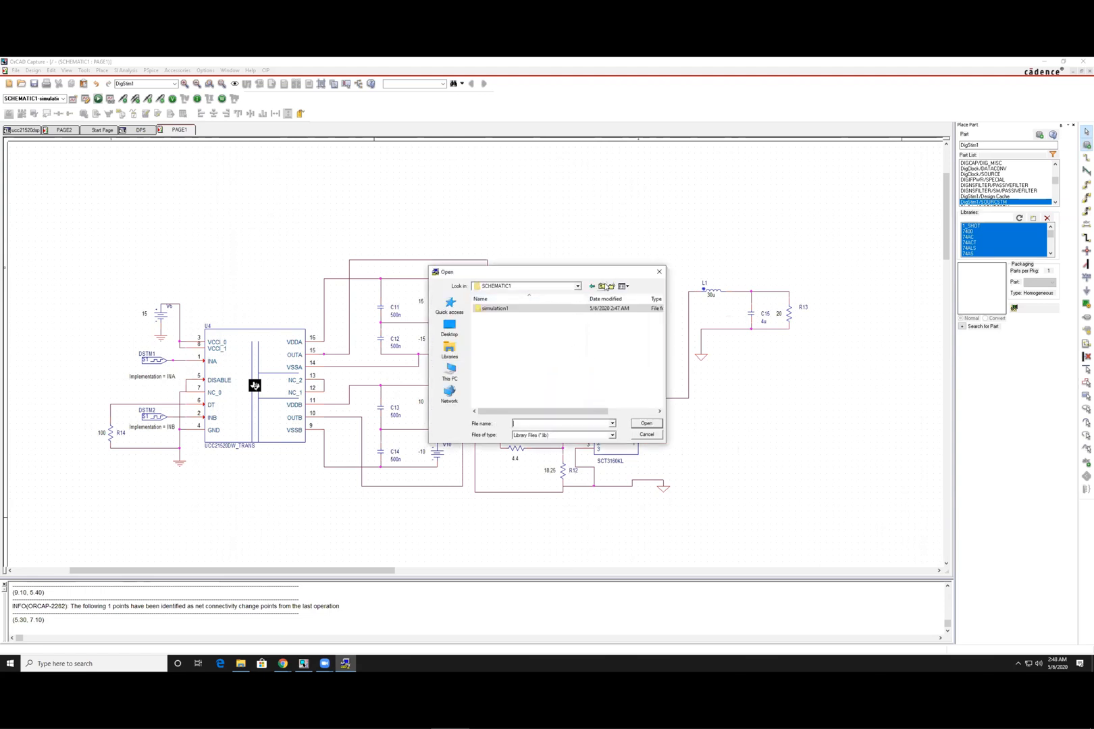
{"action": "left_click", "coordinate": [449, 351]}
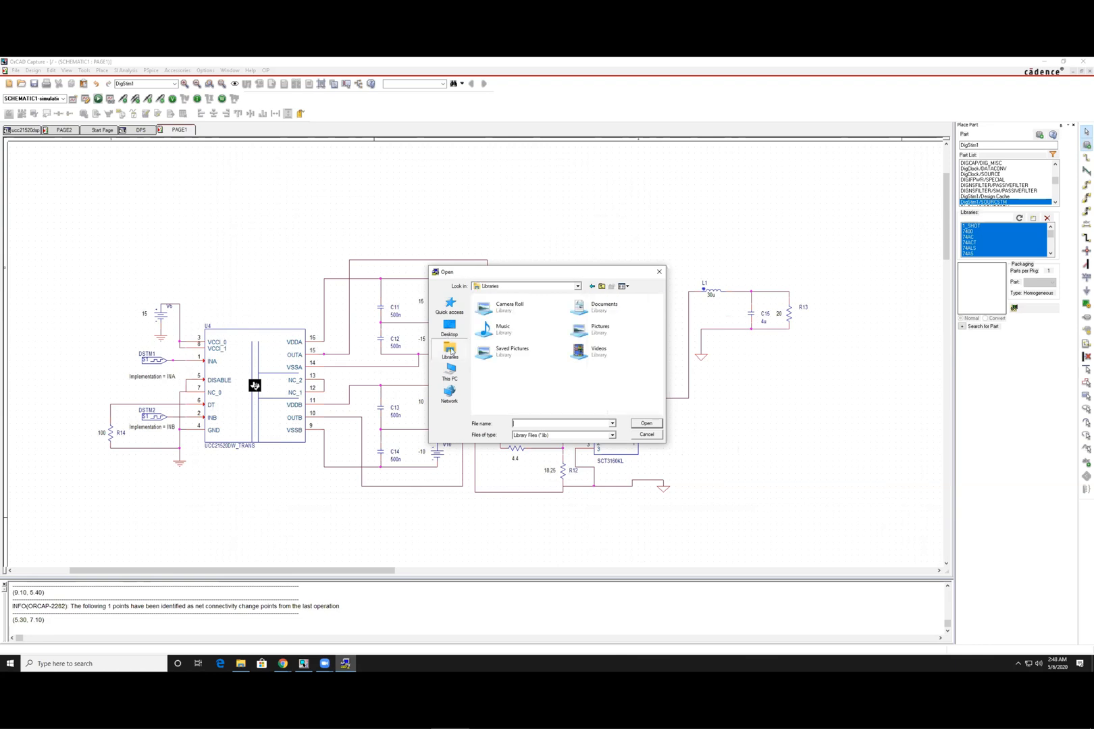
{"action": "left_click", "coordinate": [450, 377]}
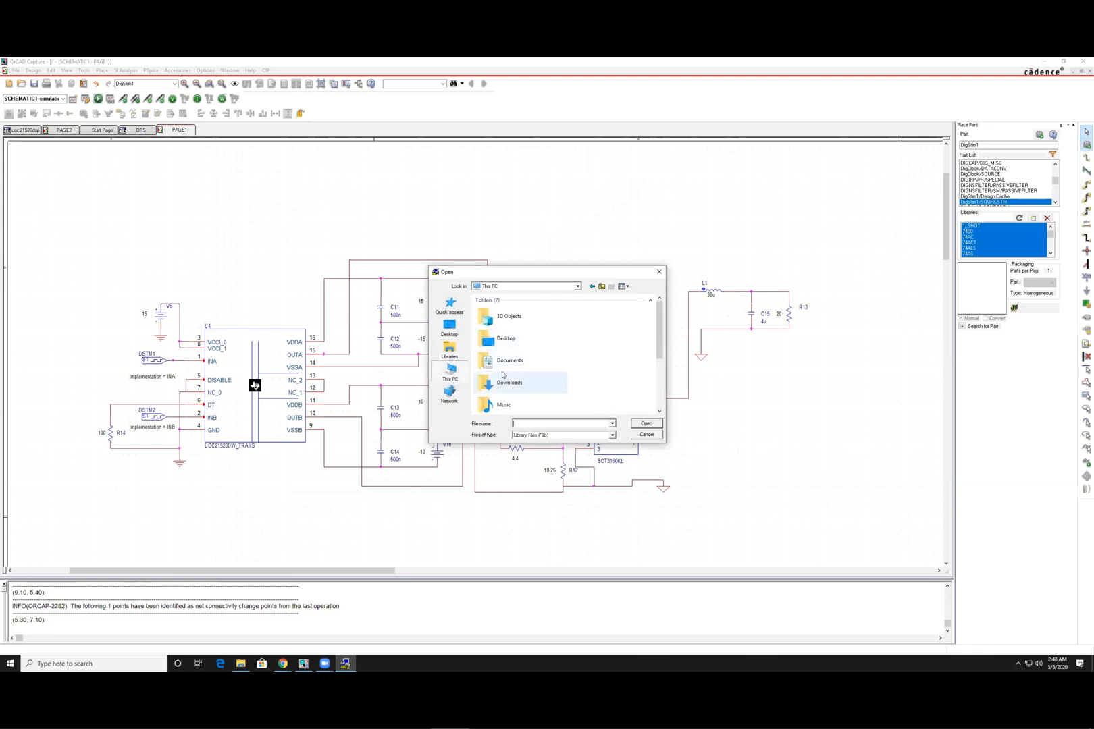
{"action": "double_click", "coordinate": [515, 383]}
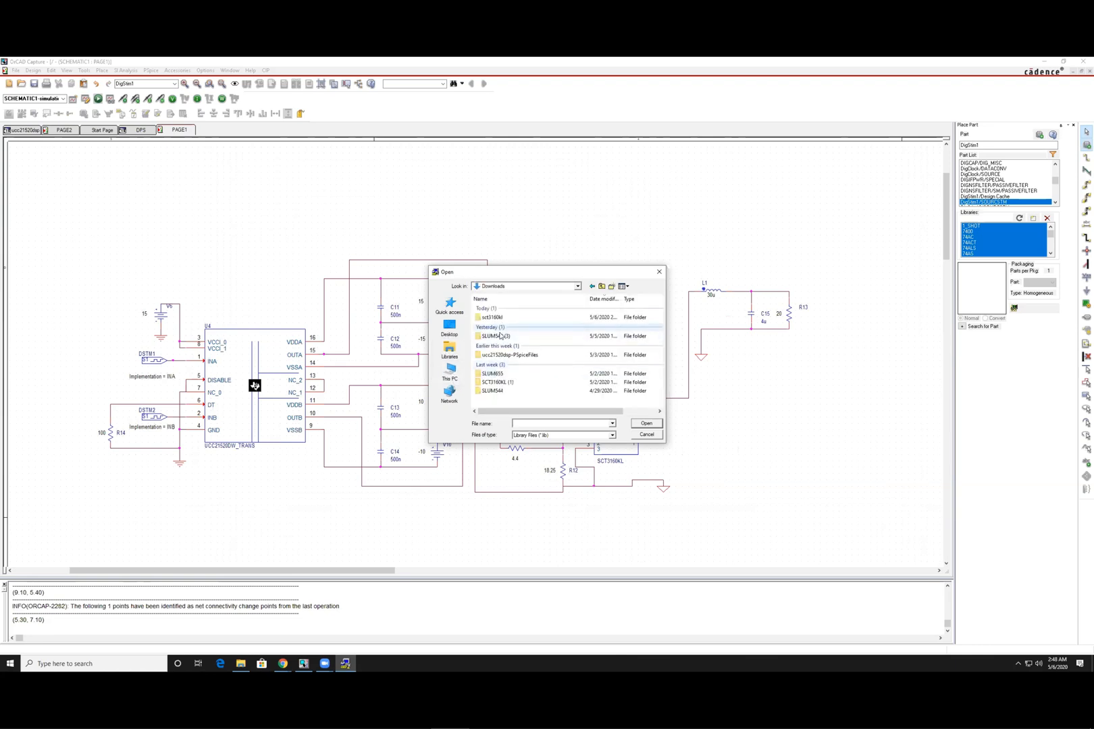
{"action": "double_click", "coordinate": [501, 335]}
{"action": "double_click", "coordinate": [518, 310]}
{"action": "left_click", "coordinate": [515, 317]}
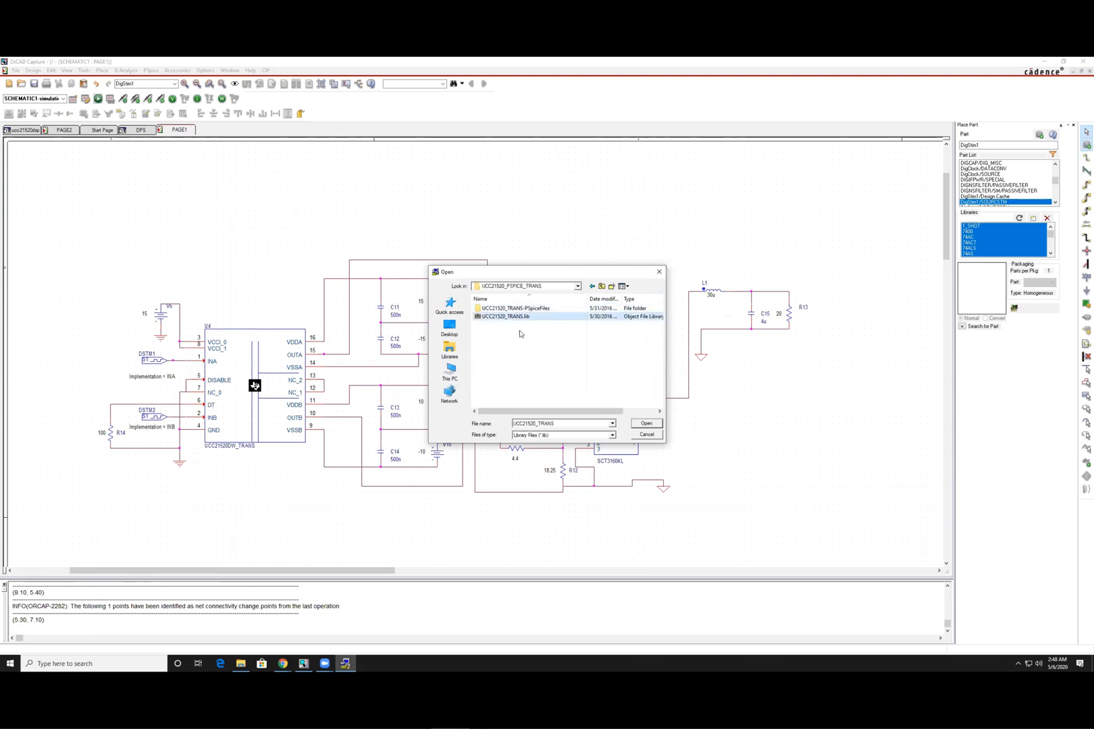
{"action": "left_click", "coordinate": [645, 424]}
{"action": "left_click", "coordinate": [638, 357]}
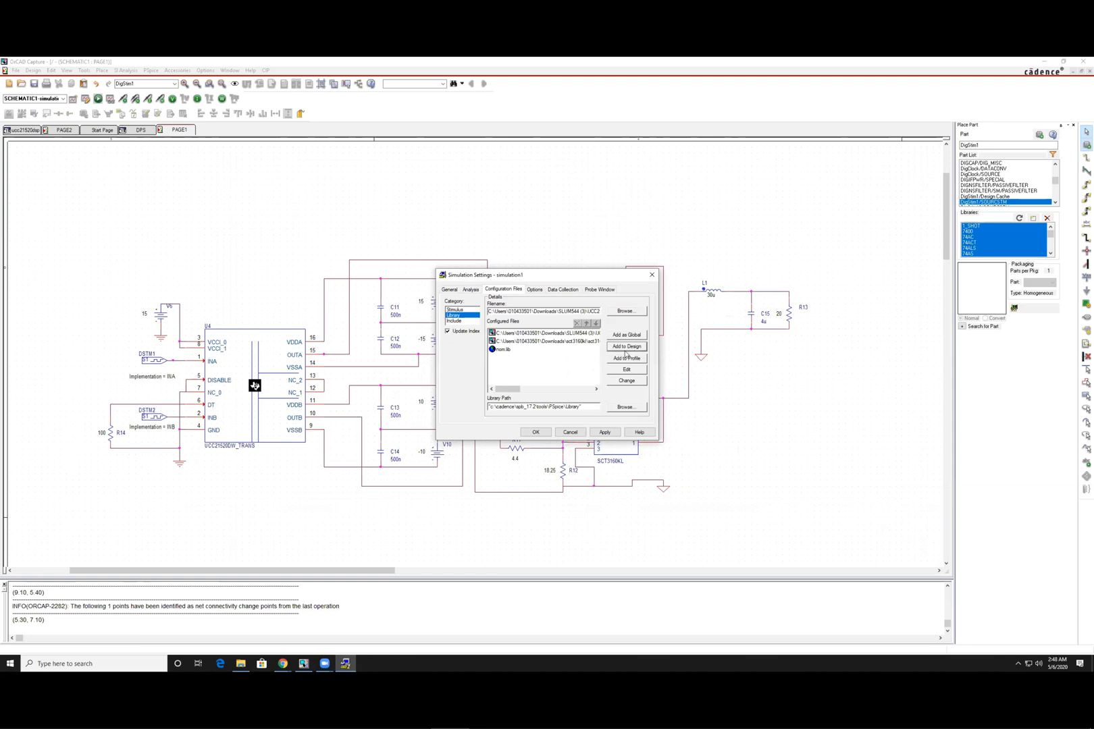
Step: Launch the Stimulus Editor from the stimulus configuration of simulation1 and create a new stimulus file
{"action": "left_click", "coordinate": [463, 310]}
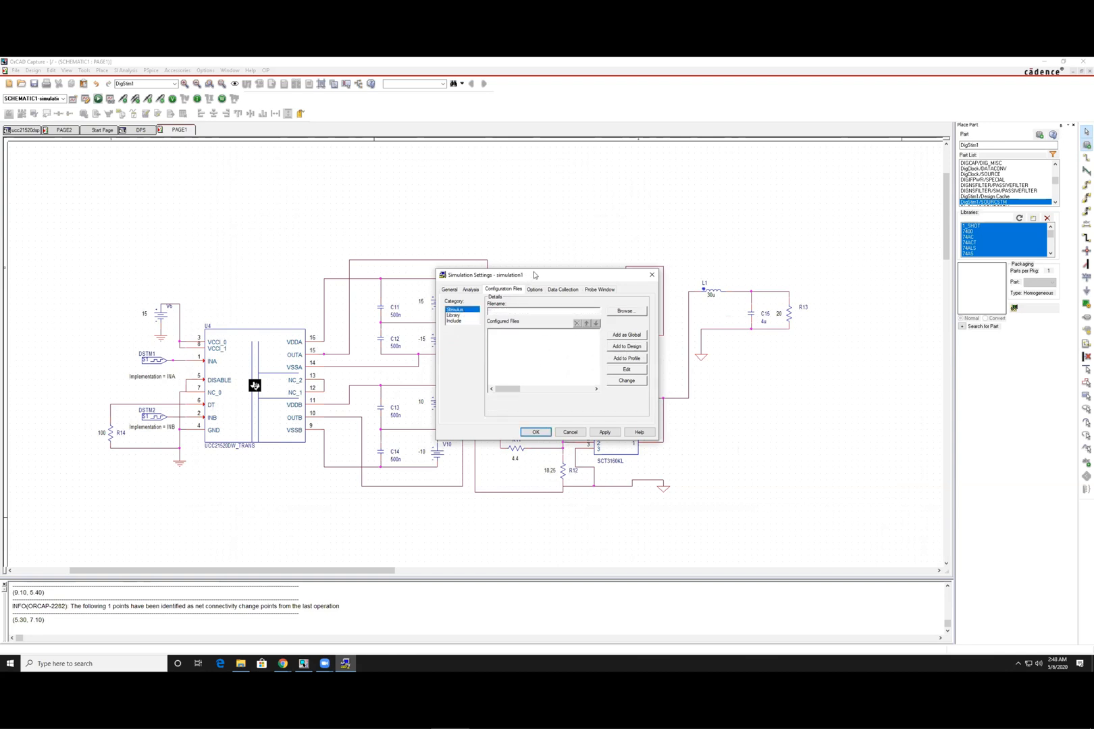
{"action": "left_click_drag", "start_coordinate": [534, 275], "coordinate": [575, 291]}
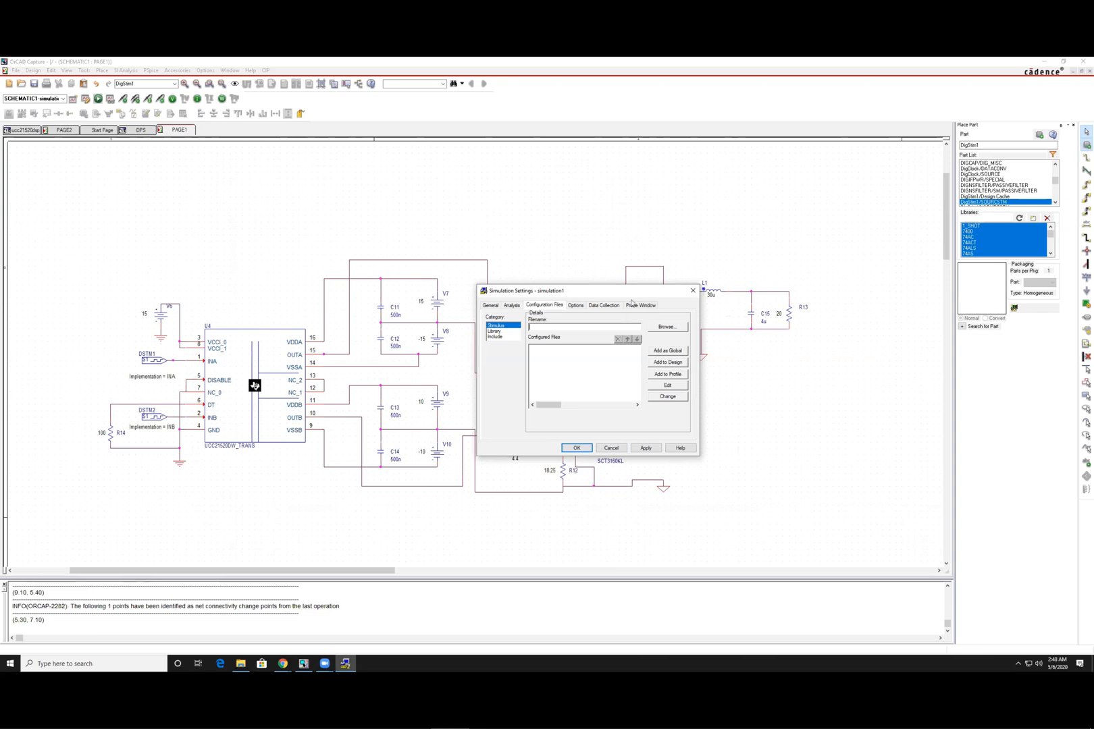
{"action": "left_click_drag", "start_coordinate": [628, 291], "coordinate": [513, 298]}
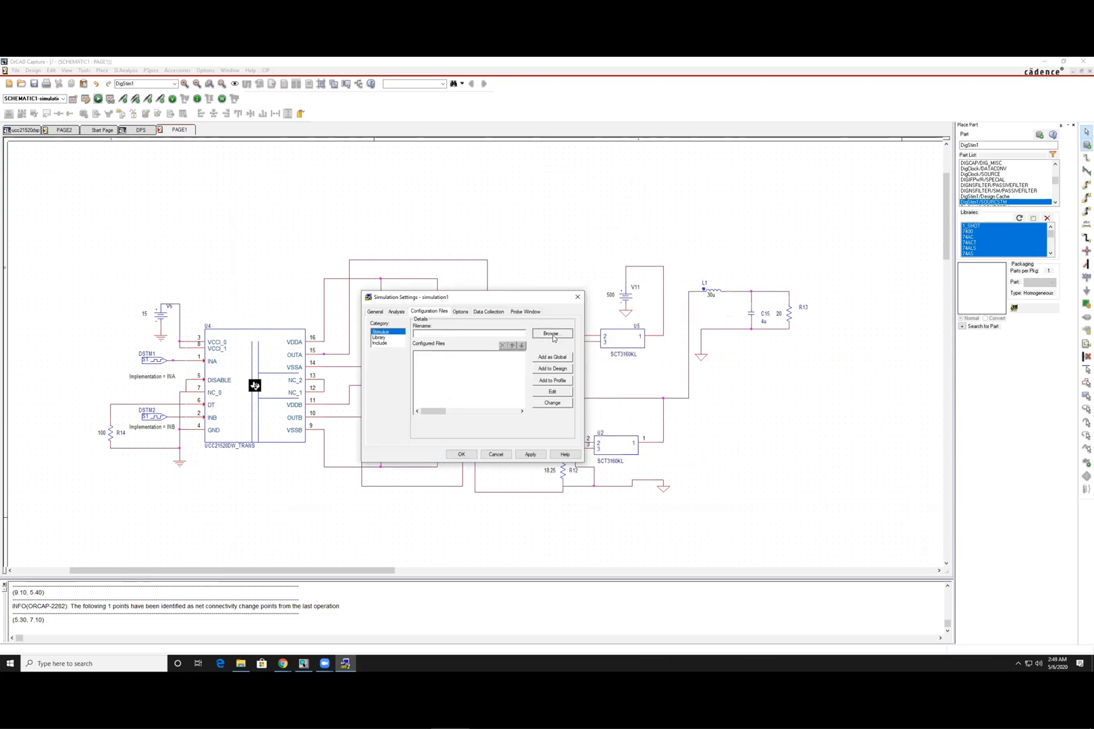
{"action": "left_click", "coordinate": [553, 334]}
{"action": "left_click", "coordinate": [569, 460]}
{"action": "left_click", "coordinate": [554, 393]}
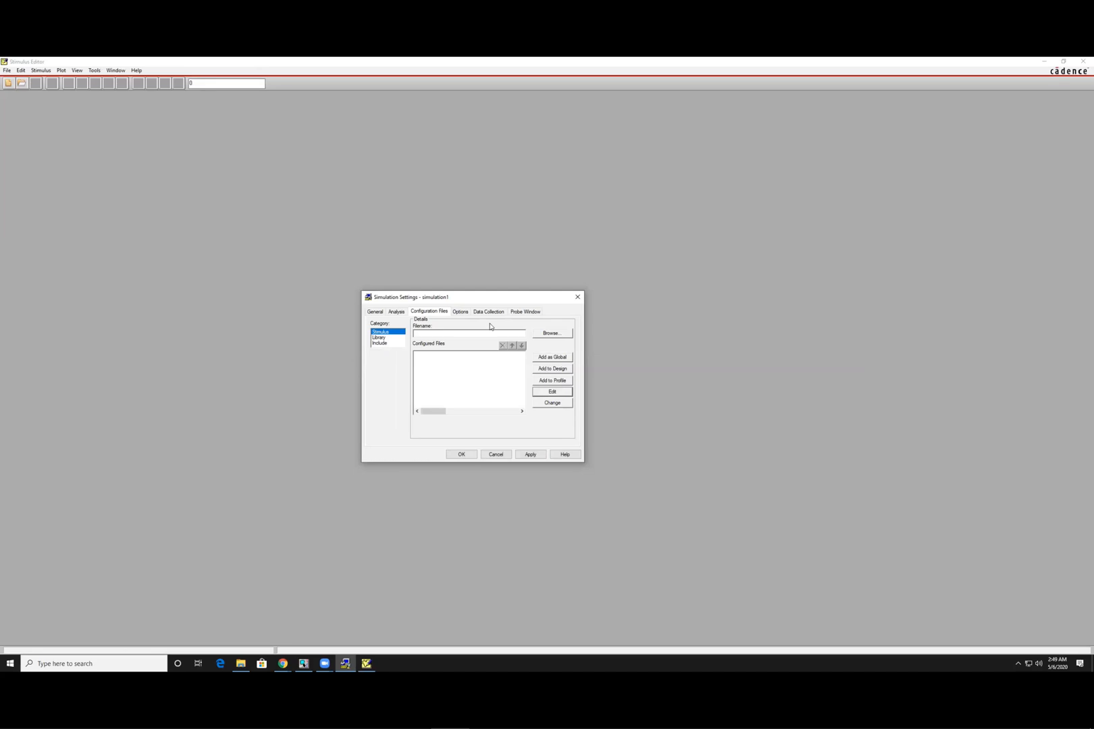
{"action": "left_click", "coordinate": [6, 71]}
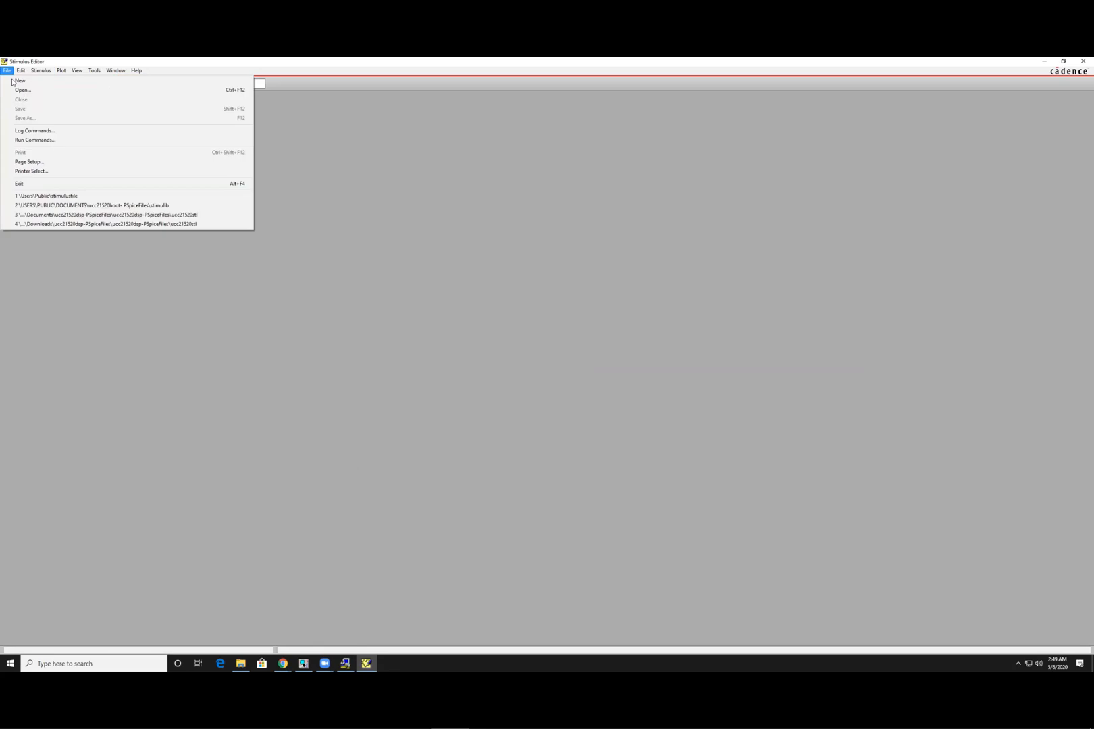
{"action": "left_click", "coordinate": [19, 81]}
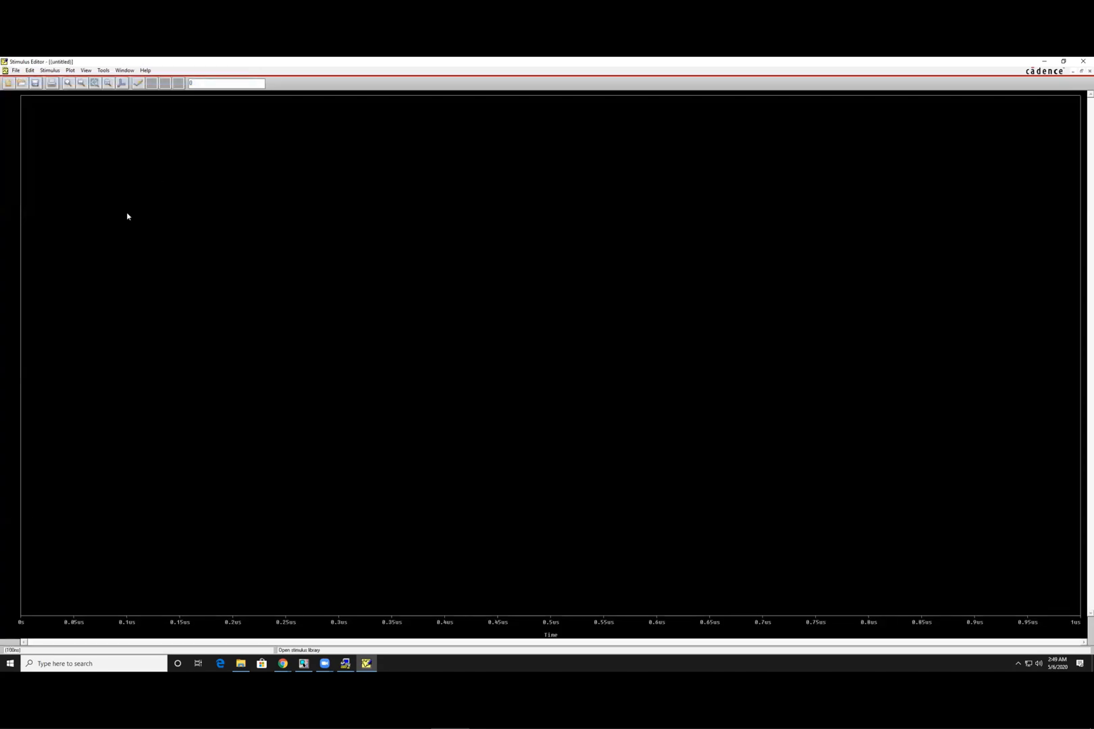
Step: Create a digital clock stimulus named INA with a frequency of 500k Hz, duty cycle .4, initial value 0 and time delay 0
{"action": "left_click", "coordinate": [138, 83]}
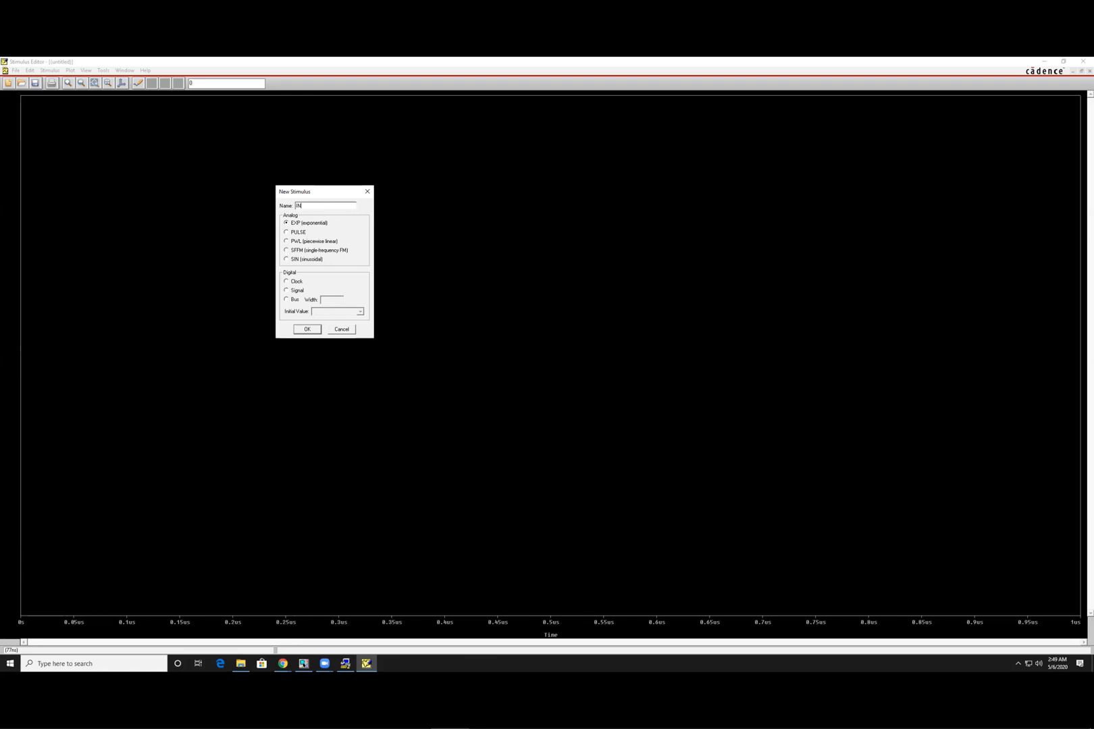
{"action": "left_click", "coordinate": [287, 282]}
{"action": "left_click", "coordinate": [307, 330]}
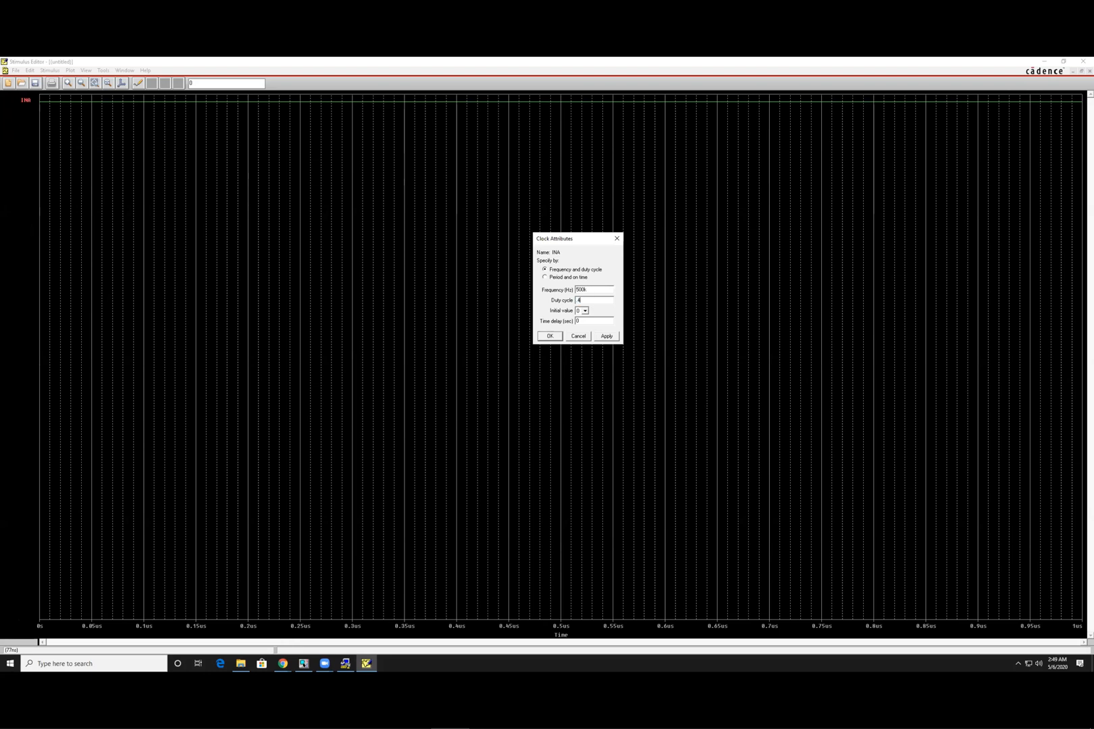
{"action": "key", "text": "Return"}
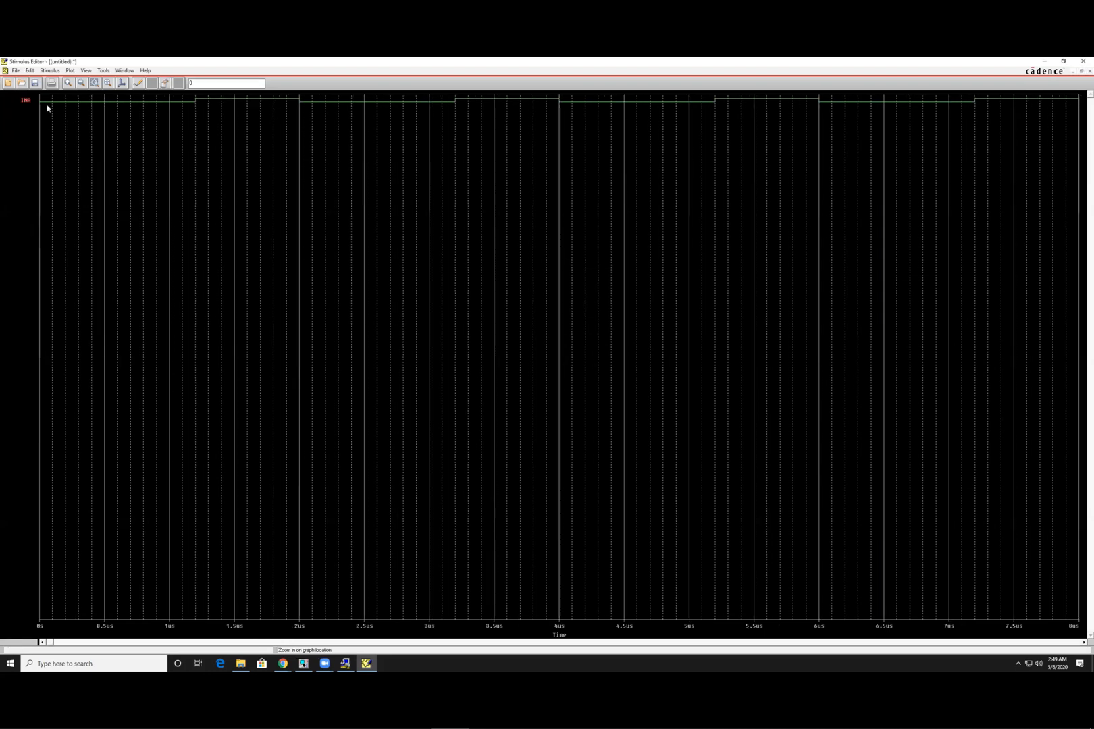
{"action": "left_click", "coordinate": [116, 176]}
Step: Create a digital clock stimulus named INB at 500k Hz, with its duty cycle and initial value making it the complement of INA
{"action": "left_click", "coordinate": [140, 82]}
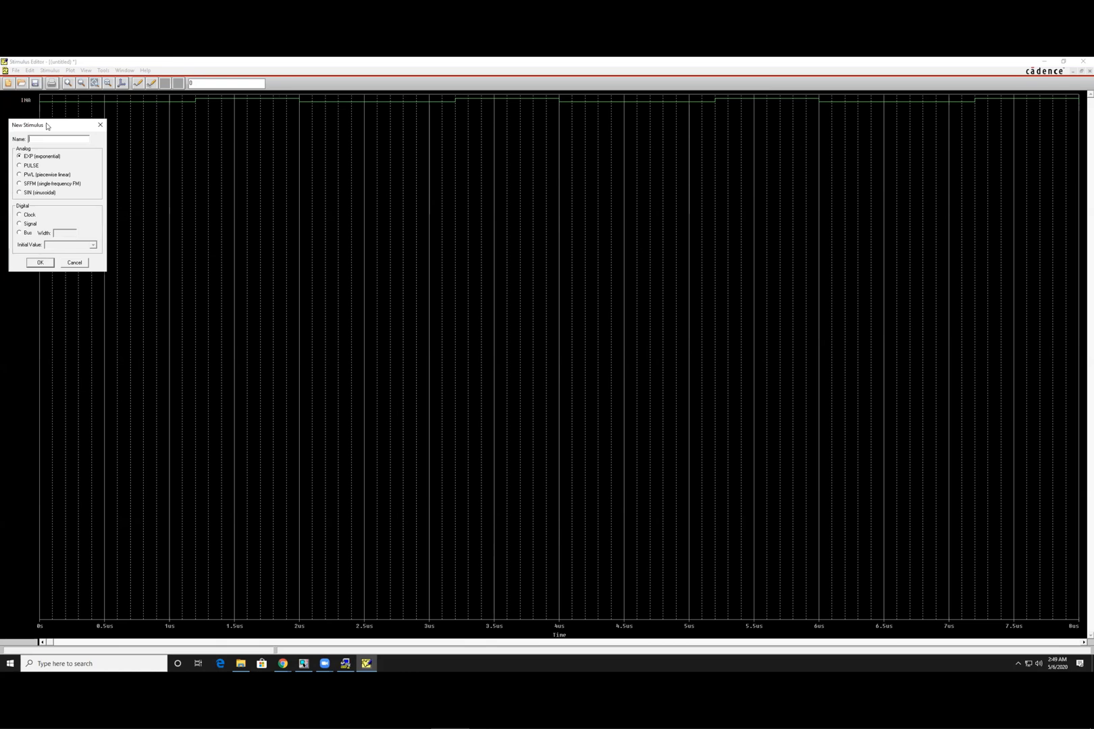
{"action": "left_click_drag", "start_coordinate": [34, 124], "coordinate": [615, 231]}
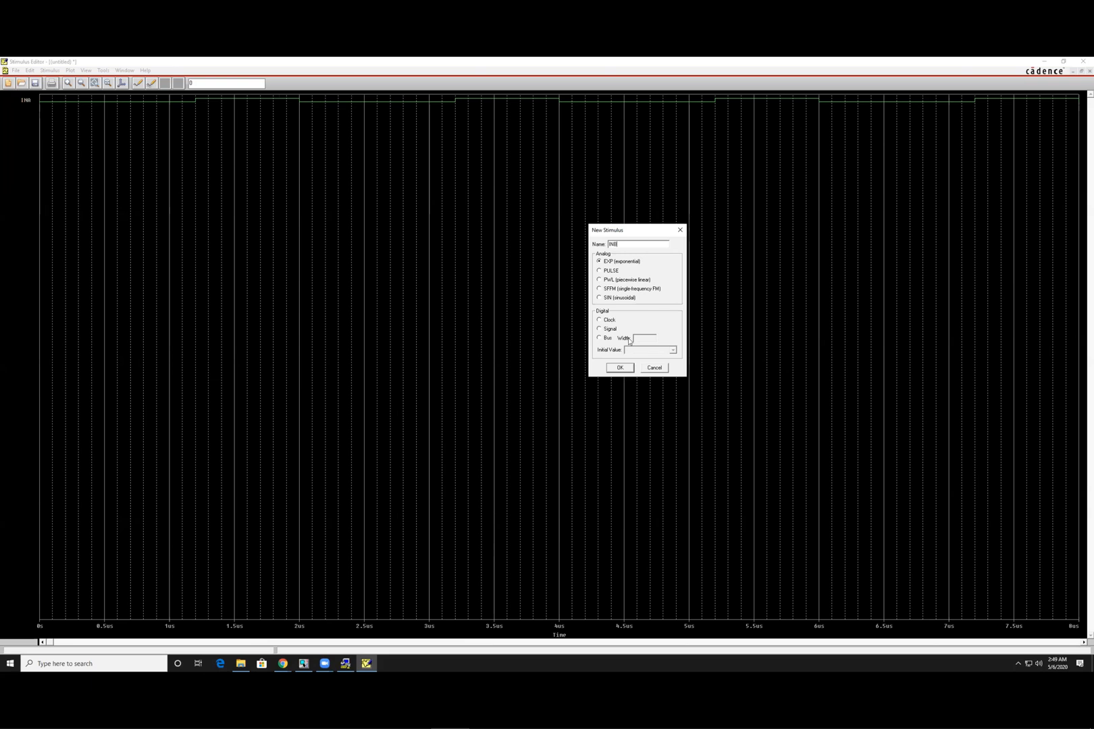
{"action": "left_click", "coordinate": [629, 370]}
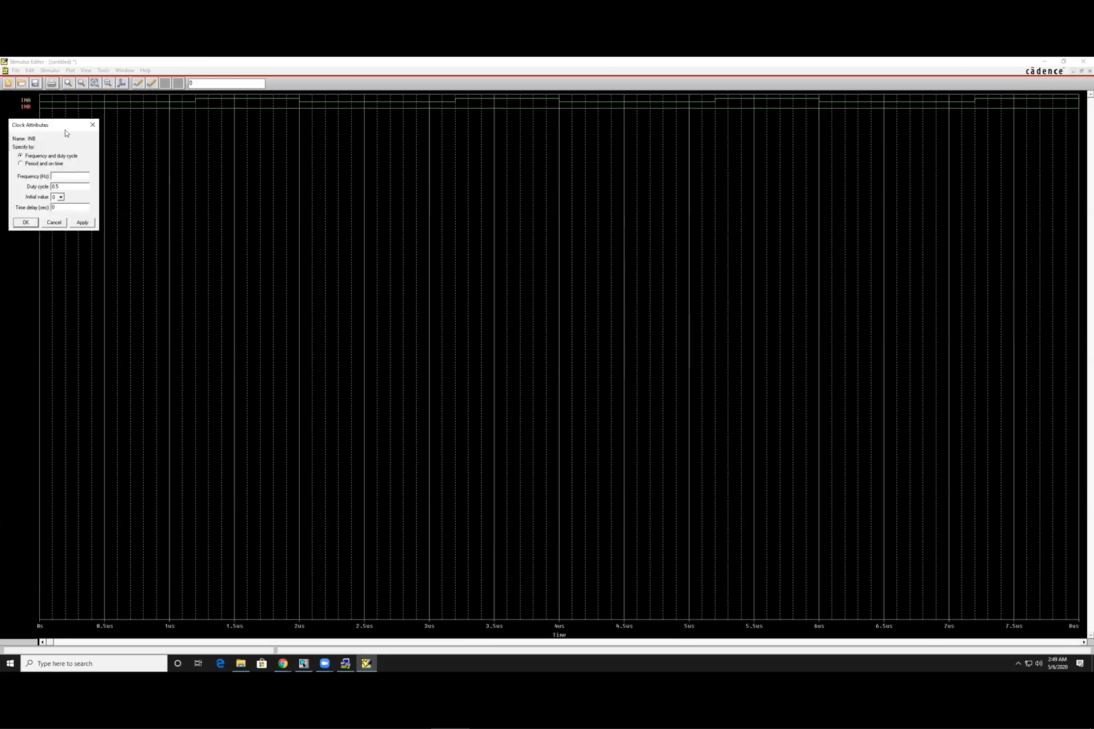
{"action": "left_click_drag", "start_coordinate": [77, 133], "coordinate": [598, 262]}
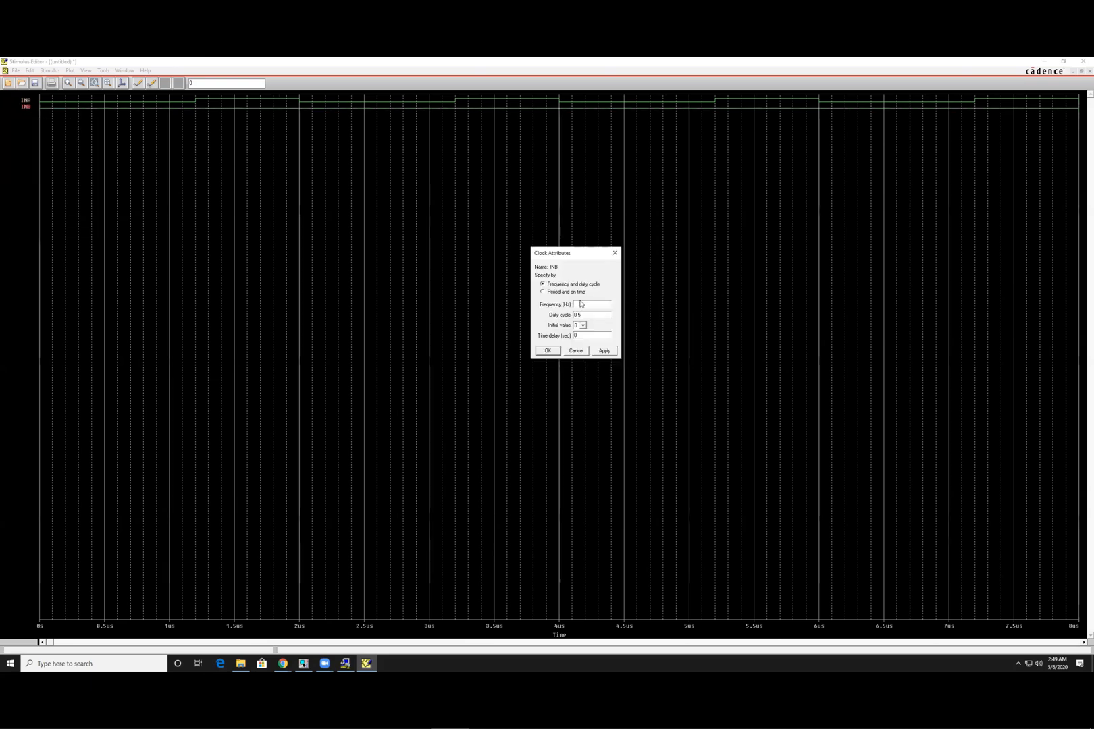
{"action": "type", "text": "500k"}
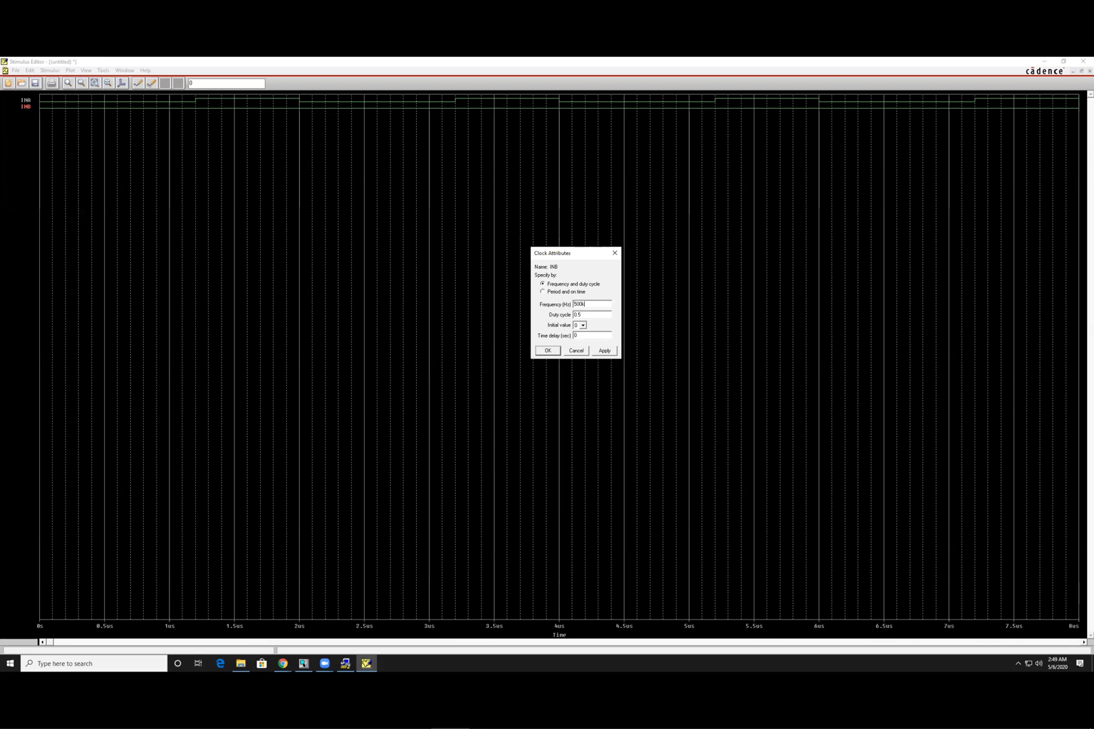
{"action": "left_click", "coordinate": [581, 314]}
{"action": "left_click", "coordinate": [582, 326]}
{"action": "left_click", "coordinate": [579, 339]}
{"action": "left_click", "coordinate": [547, 352]}
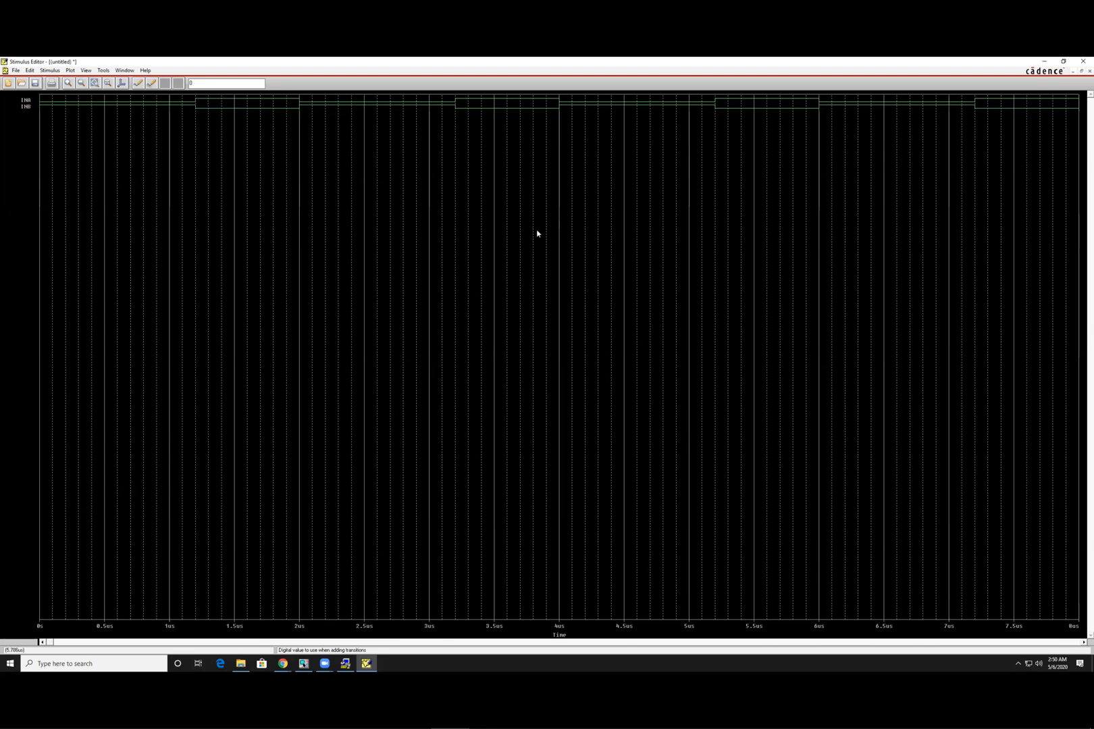
Step: Save the INA and INB stimuli as the stimulus library stimulus in the Public user folder and close the Stimulus Editor
{"action": "left_click", "coordinate": [36, 83]}
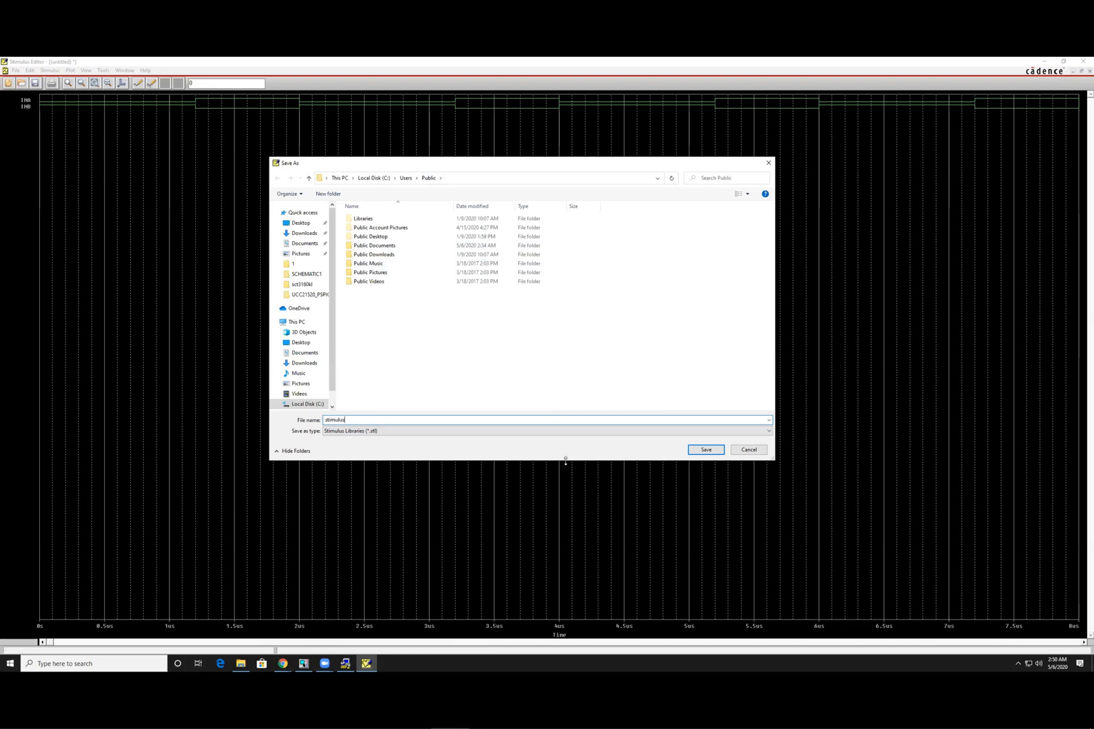
{"action": "left_click", "coordinate": [697, 449]}
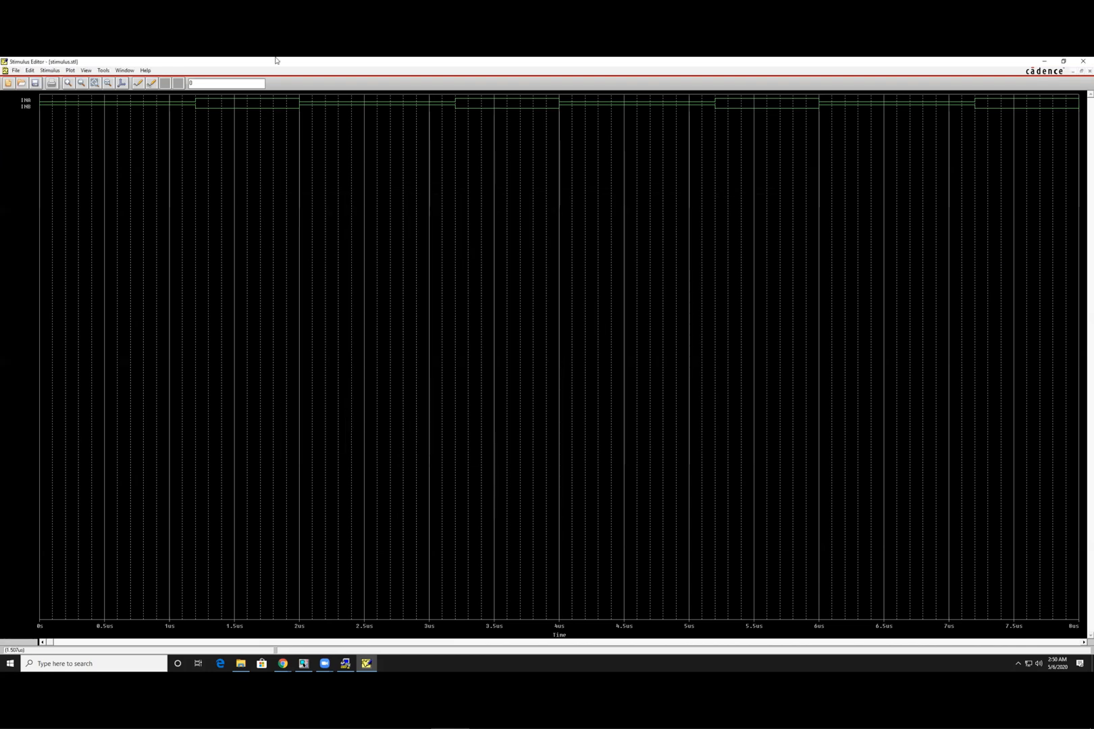
{"action": "left_click", "coordinate": [1082, 62]}
Step: Add the stimulus file from C:\Users\Public to the simulation's configured stimulus files and accept the simulation settings
{"action": "left_click", "coordinate": [558, 335]}
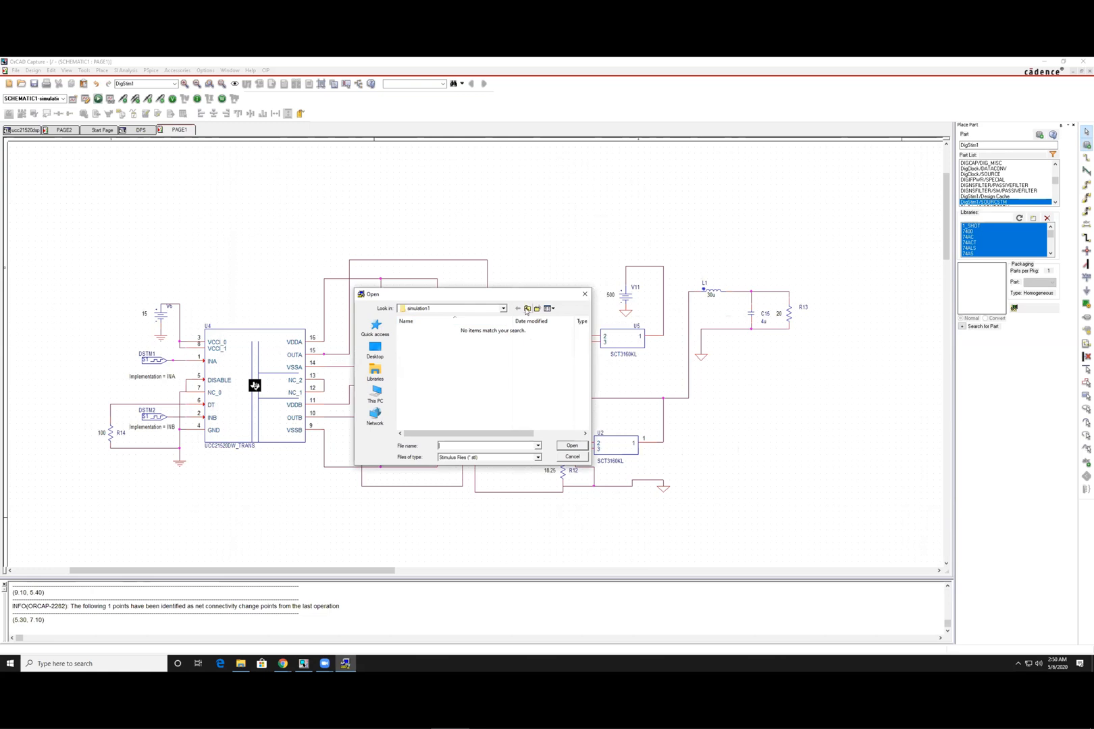
{"action": "left_click", "coordinate": [527, 309]}
{"action": "left_click", "coordinate": [375, 393]}
{"action": "scroll", "coordinate": [456, 411], "scroll_direction": "down", "scroll_amount": 3}
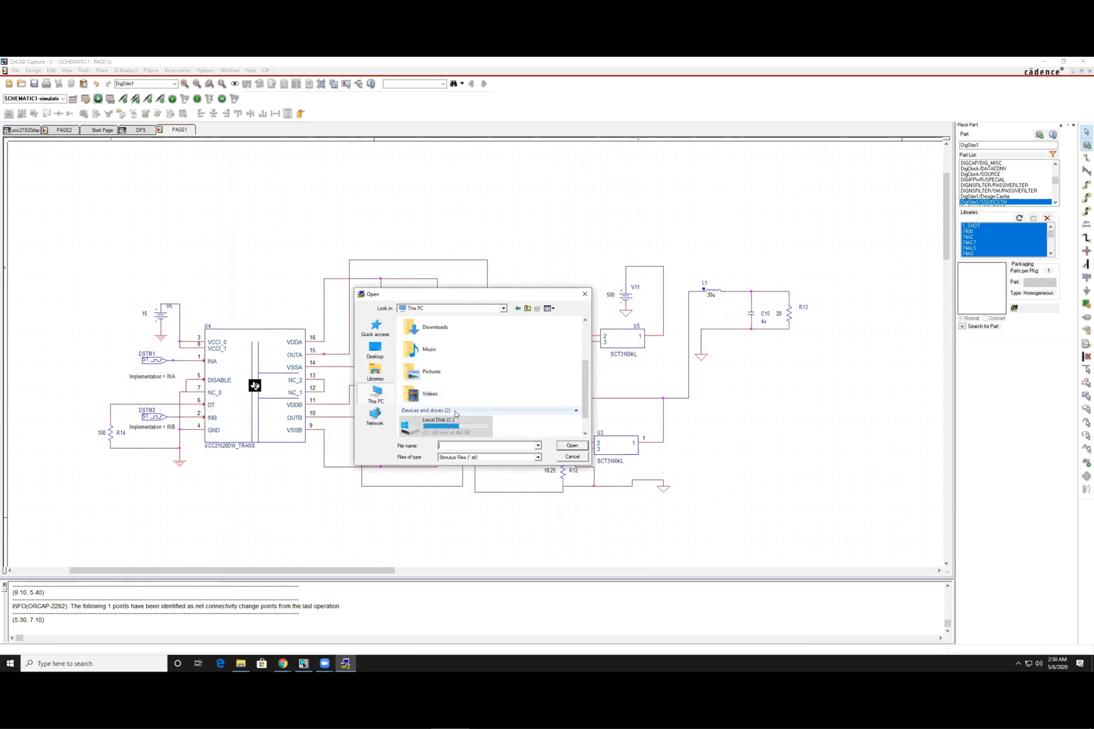
{"action": "double_click", "coordinate": [441, 429]}
{"action": "scroll", "coordinate": [434, 403], "scroll_direction": "down", "scroll_amount": 3}
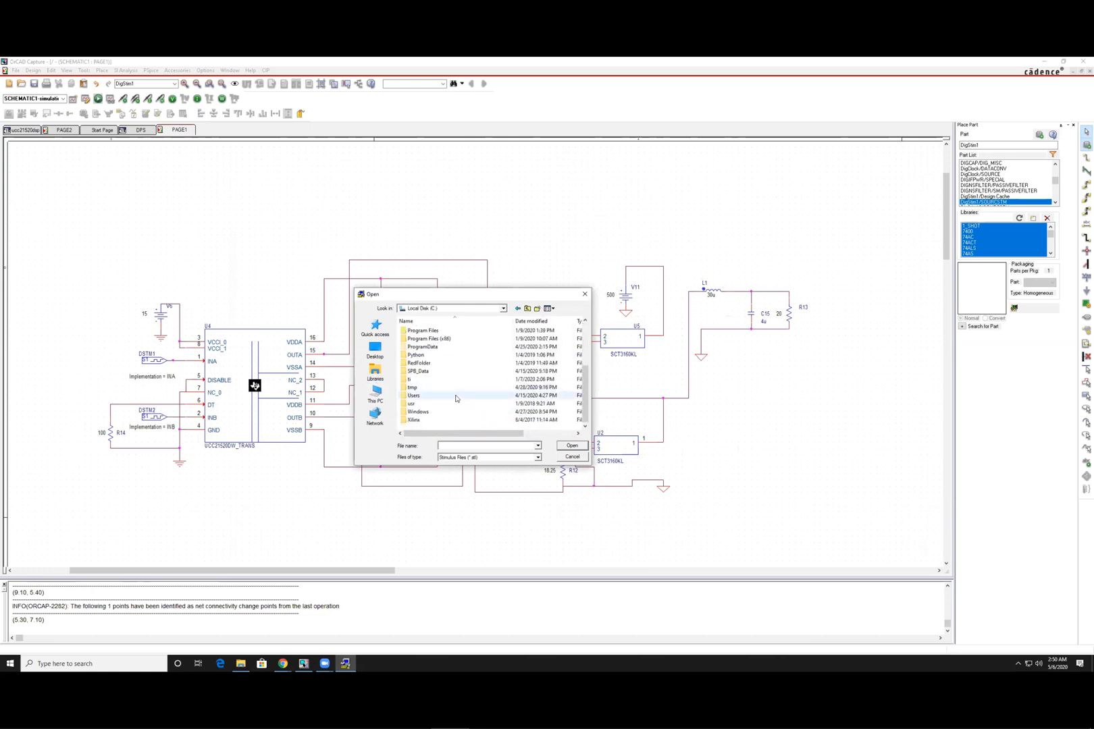
{"action": "double_click", "coordinate": [414, 396]}
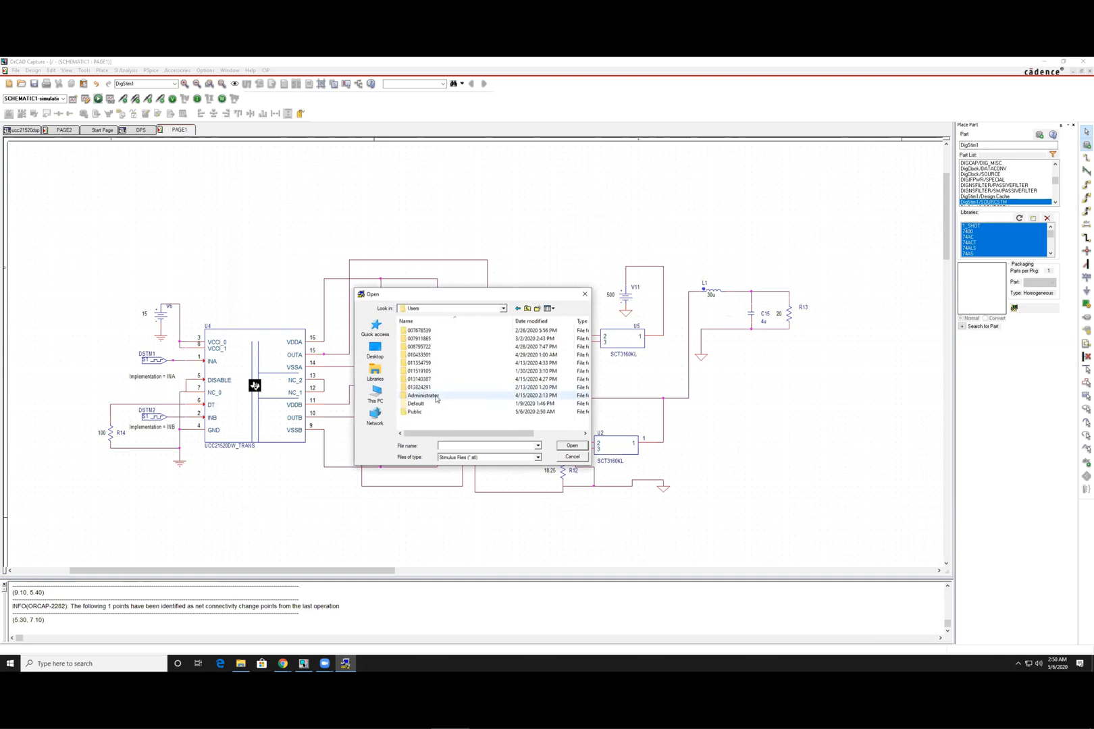
{"action": "double_click", "coordinate": [423, 399]}
{"action": "left_click", "coordinate": [427, 398]}
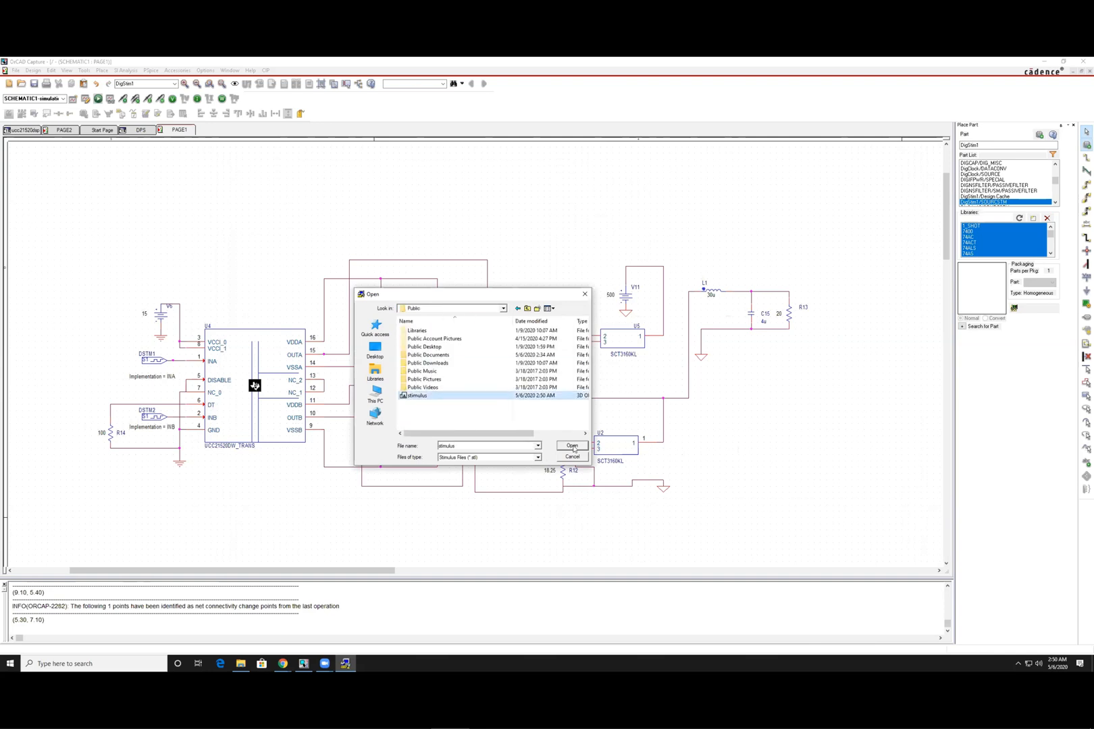
{"action": "left_click", "coordinate": [573, 447]}
{"action": "left_click", "coordinate": [563, 369]}
{"action": "left_click", "coordinate": [482, 456]}
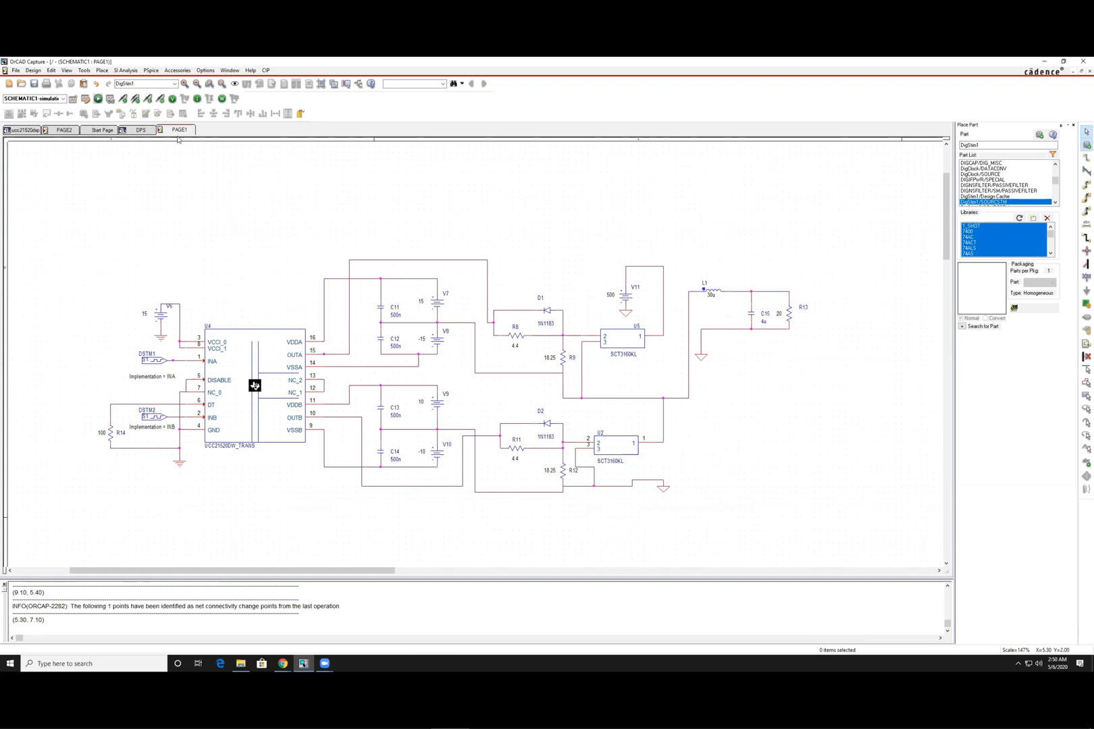
Step: Place voltage markers on the filter output node above R13 and on the driver's INA and INB input nets
{"action": "left_click", "coordinate": [124, 101]}
{"action": "left_click", "coordinate": [791, 294]}
{"action": "left_click", "coordinate": [181, 362]}
{"action": "left_click", "coordinate": [187, 420]}
Step: Place a current marker on the upper pin of load resistor R13
{"action": "left_click", "coordinate": [149, 101]}
{"action": "left_click", "coordinate": [800, 308]}
{"action": "key", "text": "Escape"}
Step: Run the simulation and read the output voltage, INA, INB and R13 current traces with the cursor in PSpice A/D
{"action": "left_click", "coordinate": [100, 101]}
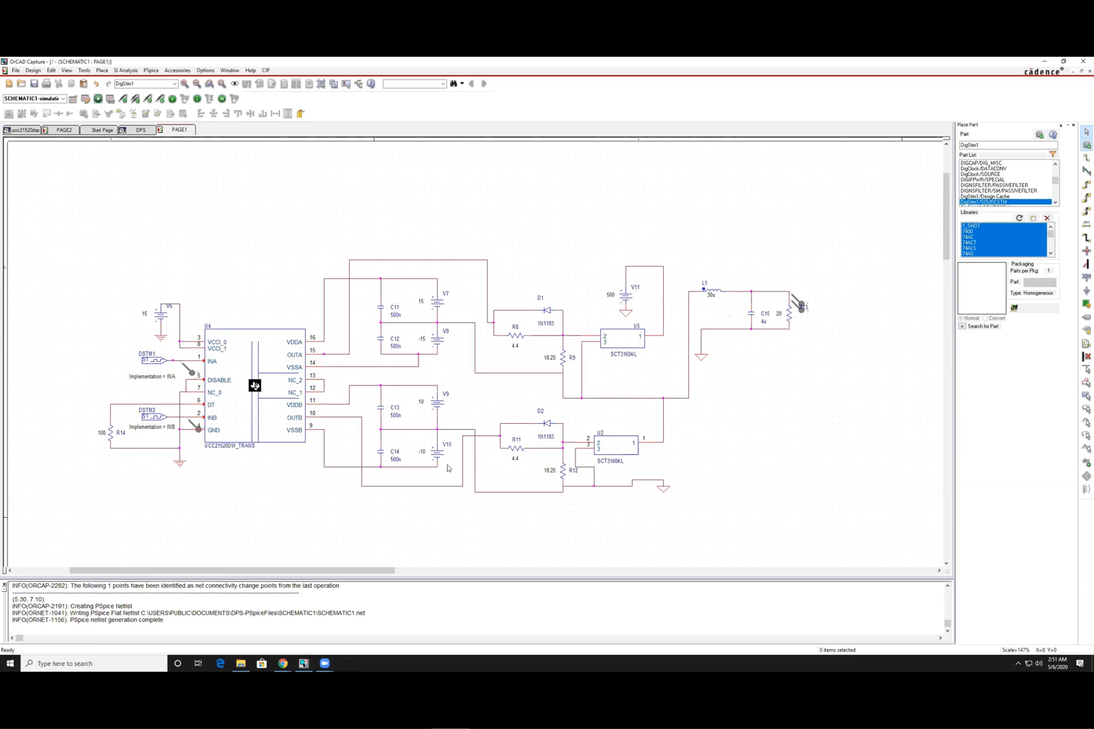
{"action": "left_click", "coordinate": [346, 664]}
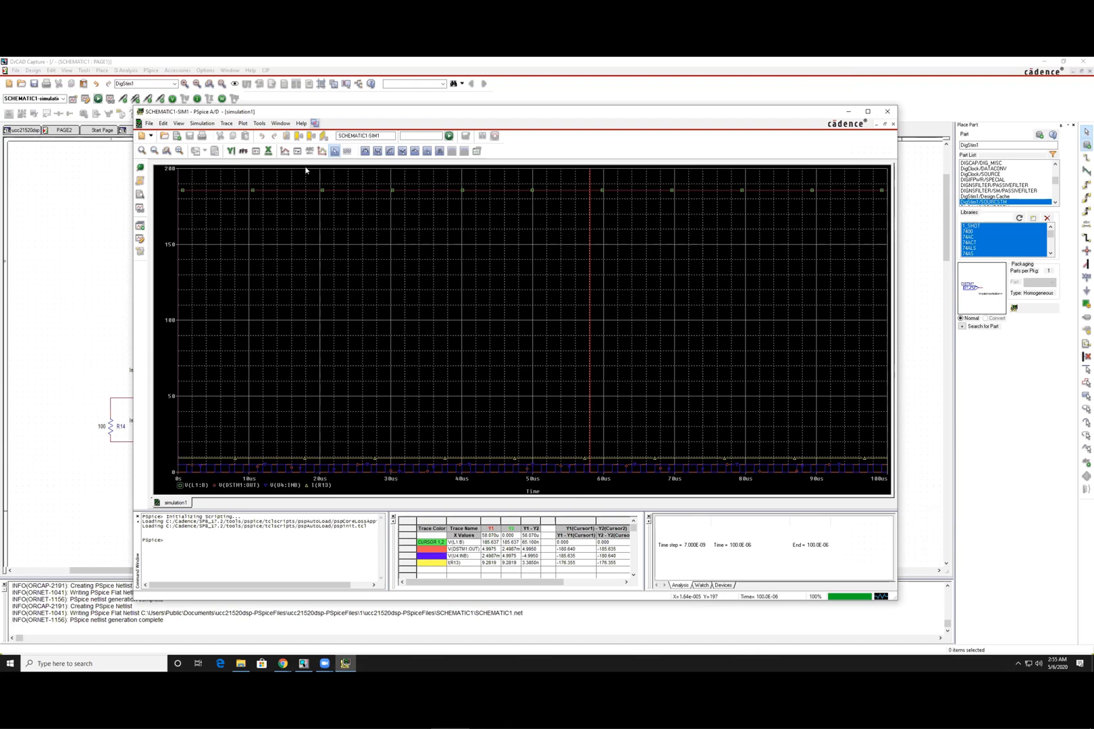
{"action": "left_click", "coordinate": [333, 152]}
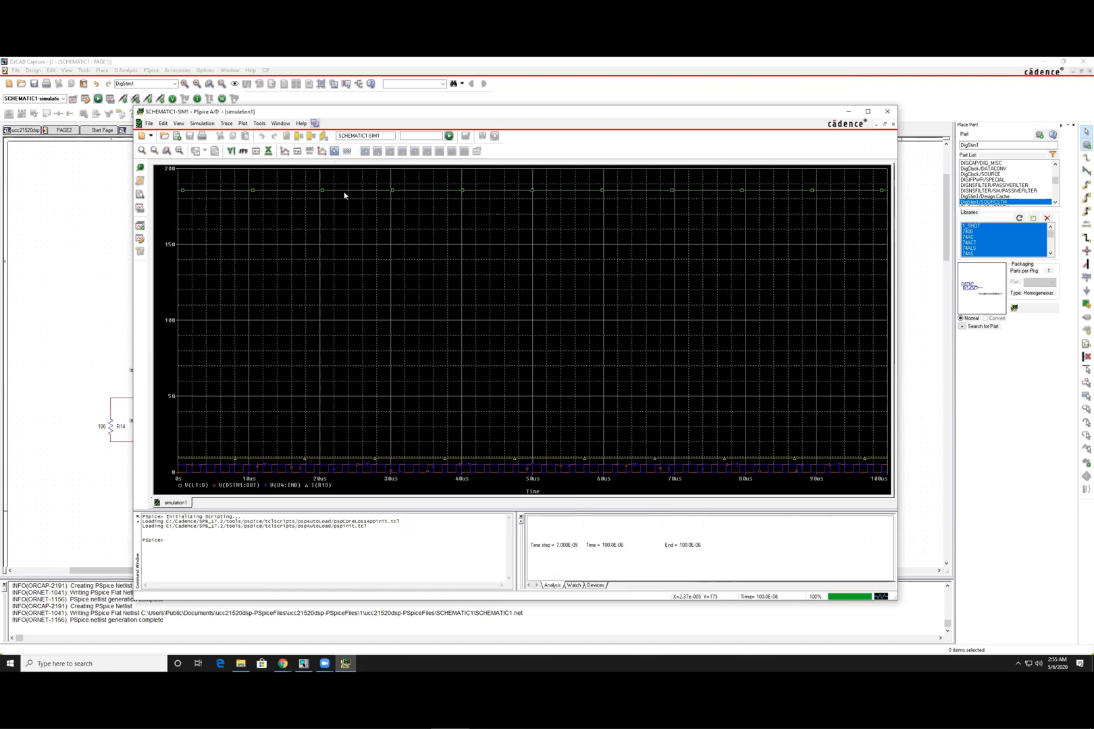
{"action": "left_click", "coordinate": [334, 152]}
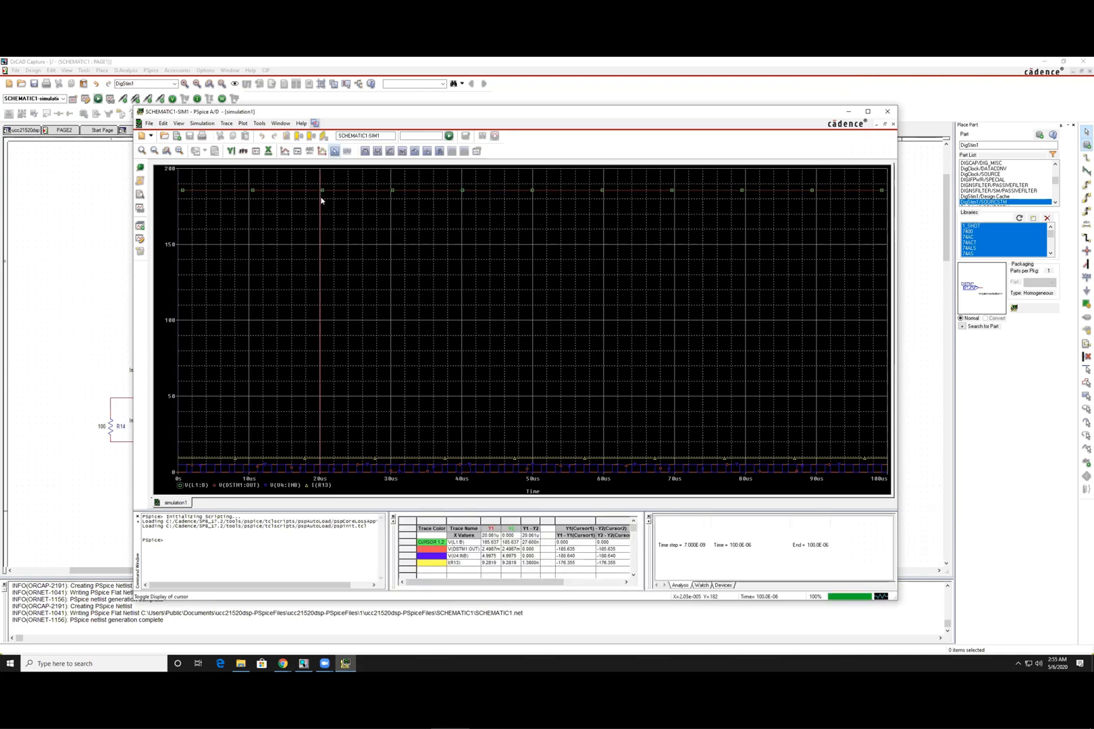
{"action": "left_click_drag", "start_coordinate": [365, 213], "coordinate": [567, 247]}
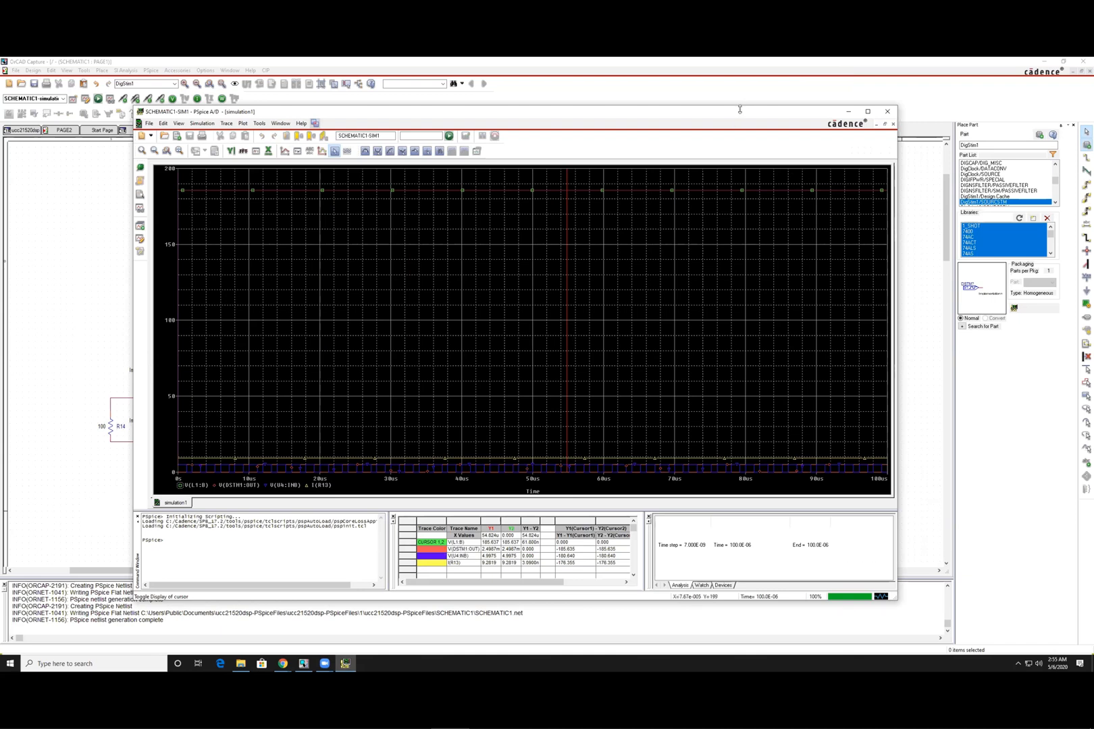
{"action": "mouse_move", "coordinate": [740, 109]}
{"action": "left_mouse_down"}
{"action": "mouse_move", "coordinate": [724, 116]}
{"action": "mouse_move", "coordinate": [725, 100]}
{"action": "left_mouse_up"}
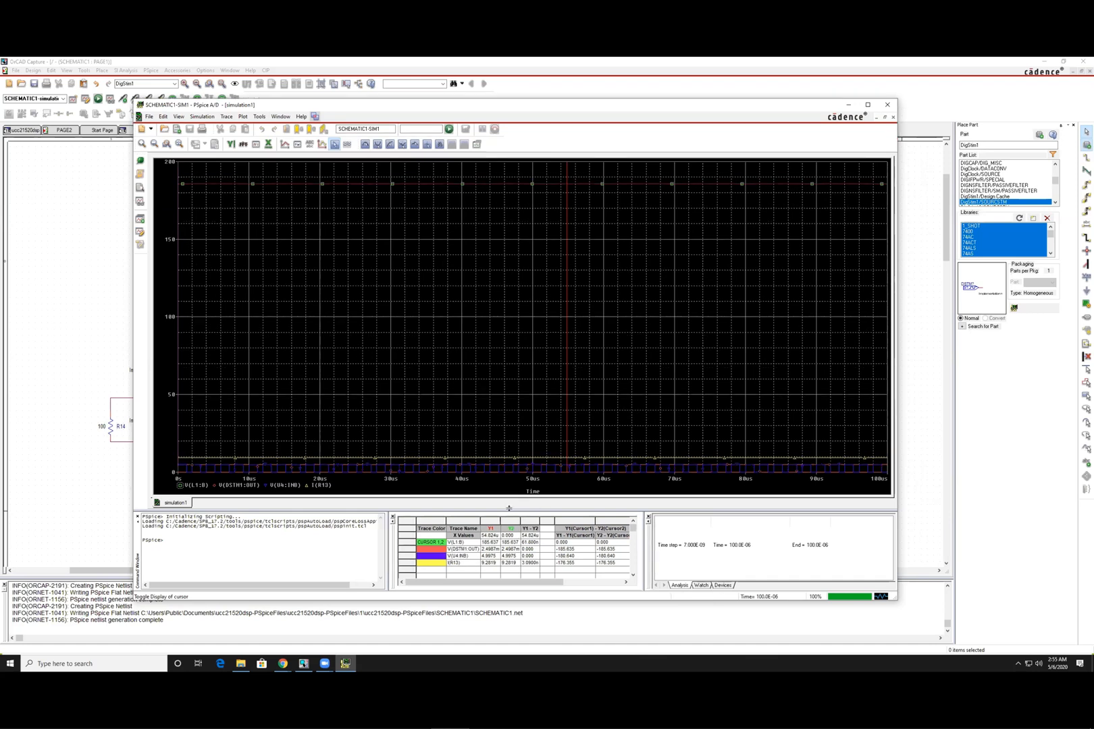
{"action": "left_click", "coordinate": [624, 276]}
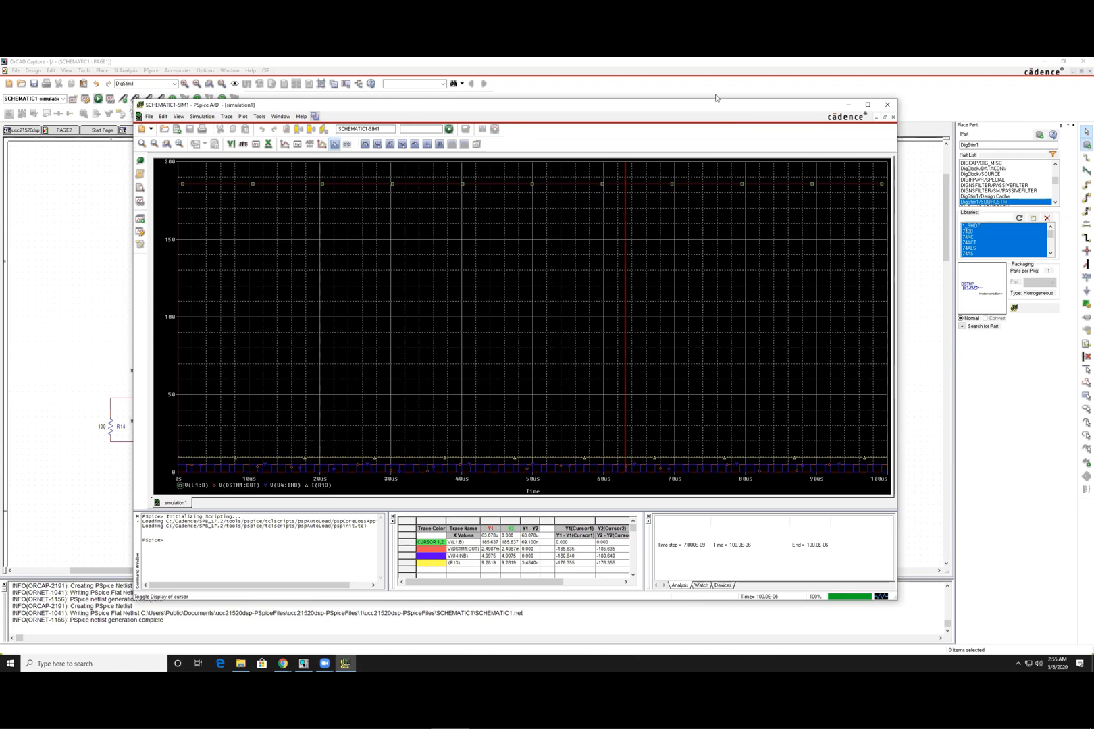
{"action": "left_click_drag", "start_coordinate": [701, 105], "coordinate": [685, 113]}
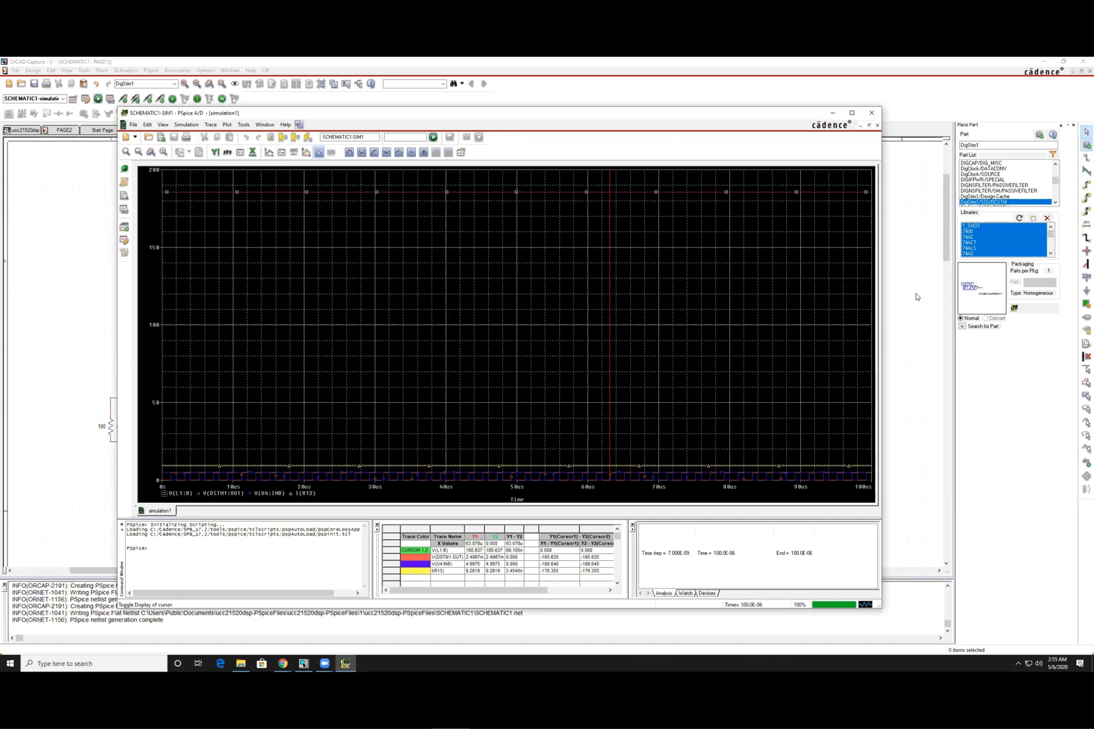
Step: Revisit the half-bridge schematic in OrCAD Capture, and run SCHEMATIC1-SIM1 from PSpice A/D
{"action": "left_click", "coordinate": [917, 295]}
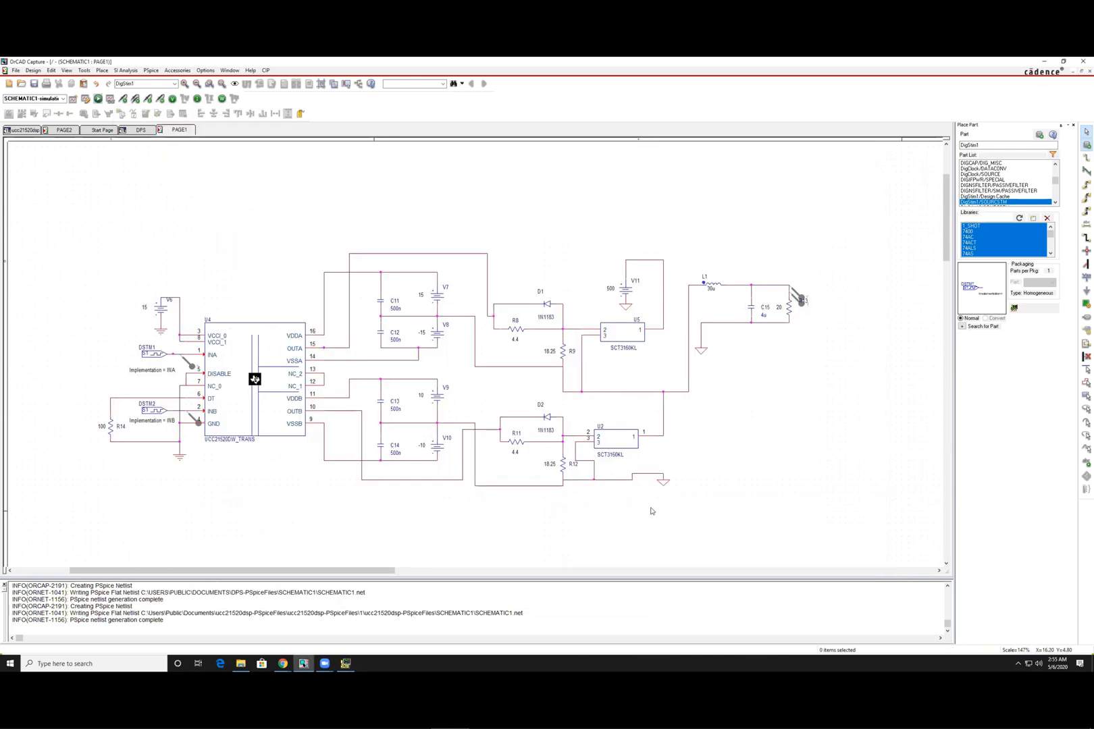
{"action": "left_click", "coordinate": [582, 481]}
{"action": "left_click", "coordinate": [627, 532]}
{"action": "left_click", "coordinate": [346, 664]}
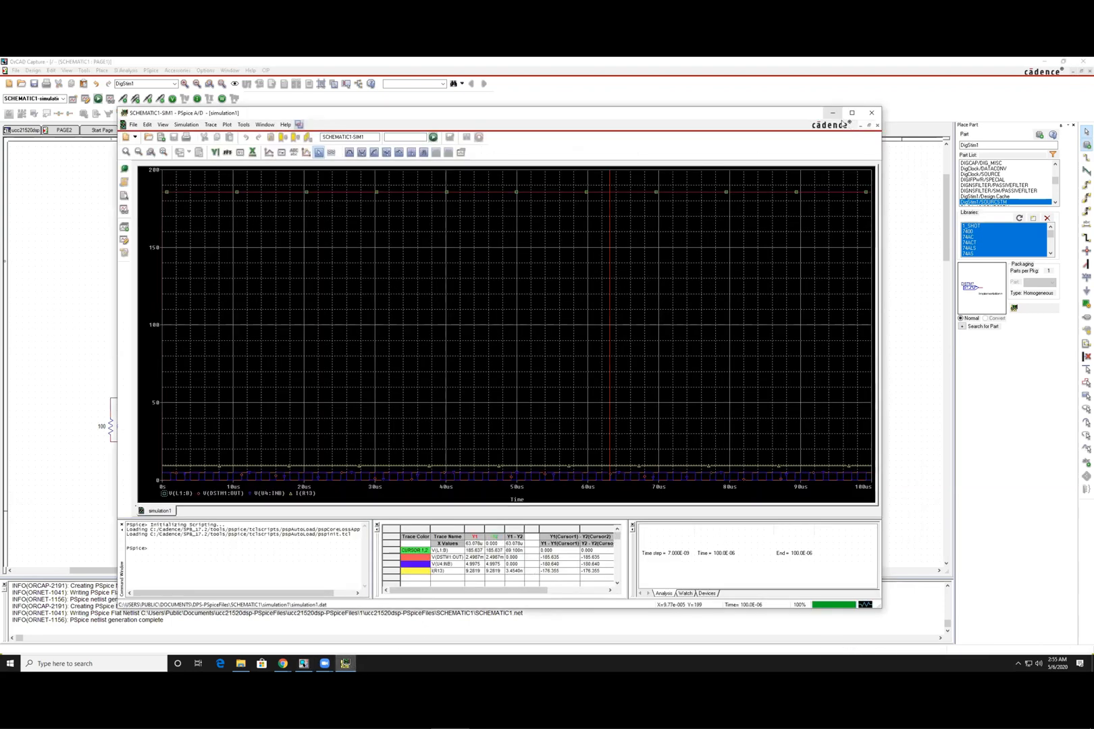
{"action": "left_click", "coordinate": [433, 137]}
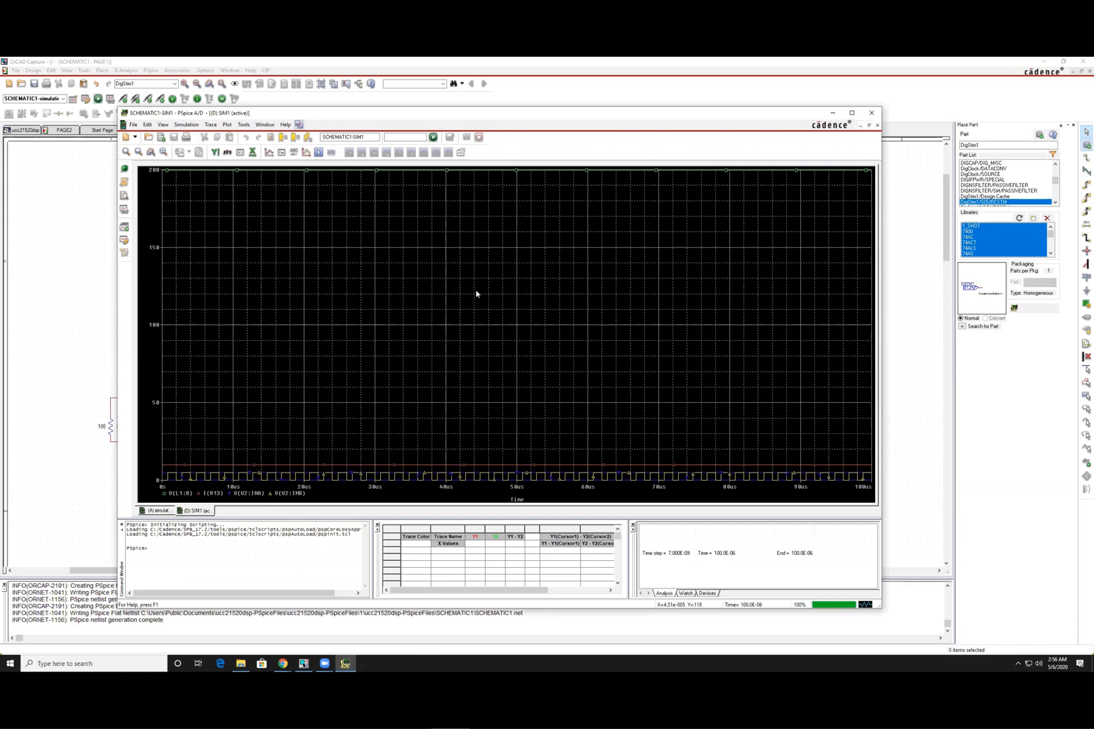
Step: Examine the V(L1:B), I(R13), V(U2:INA) and V(U2:INB) values of SIM1 with the cursor at several times, and turn the cursor off
{"action": "left_click", "coordinate": [319, 152]}
{"action": "left_click", "coordinate": [314, 227]}
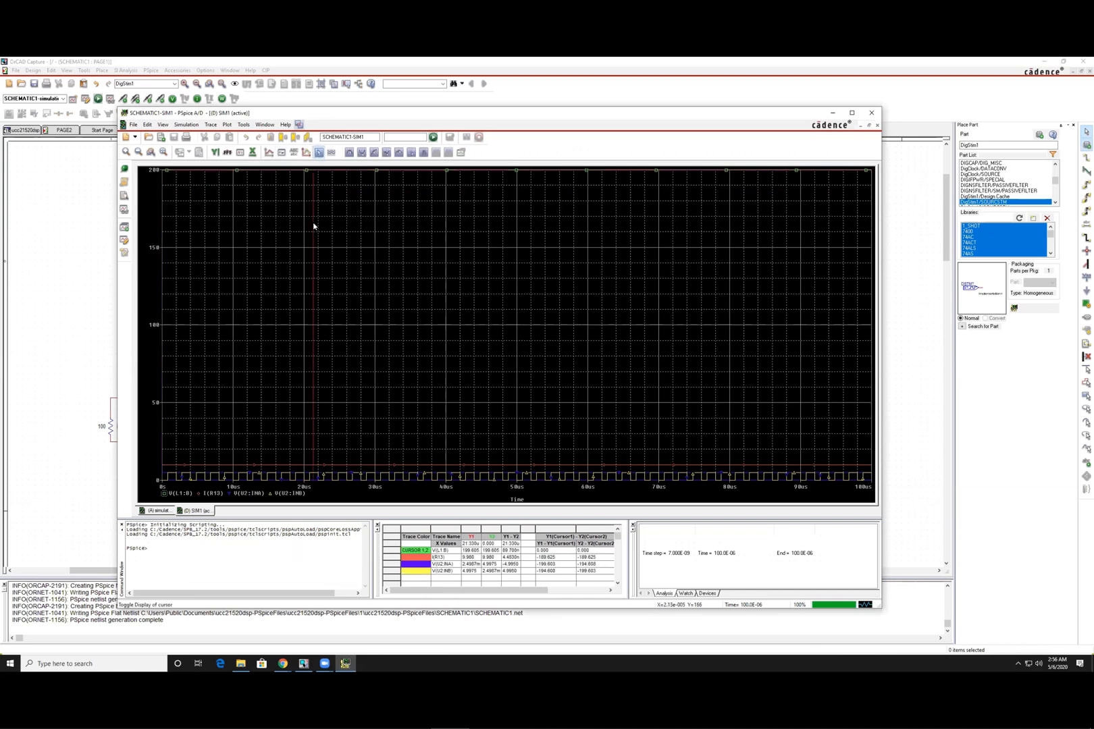
{"action": "left_click", "coordinate": [435, 256]}
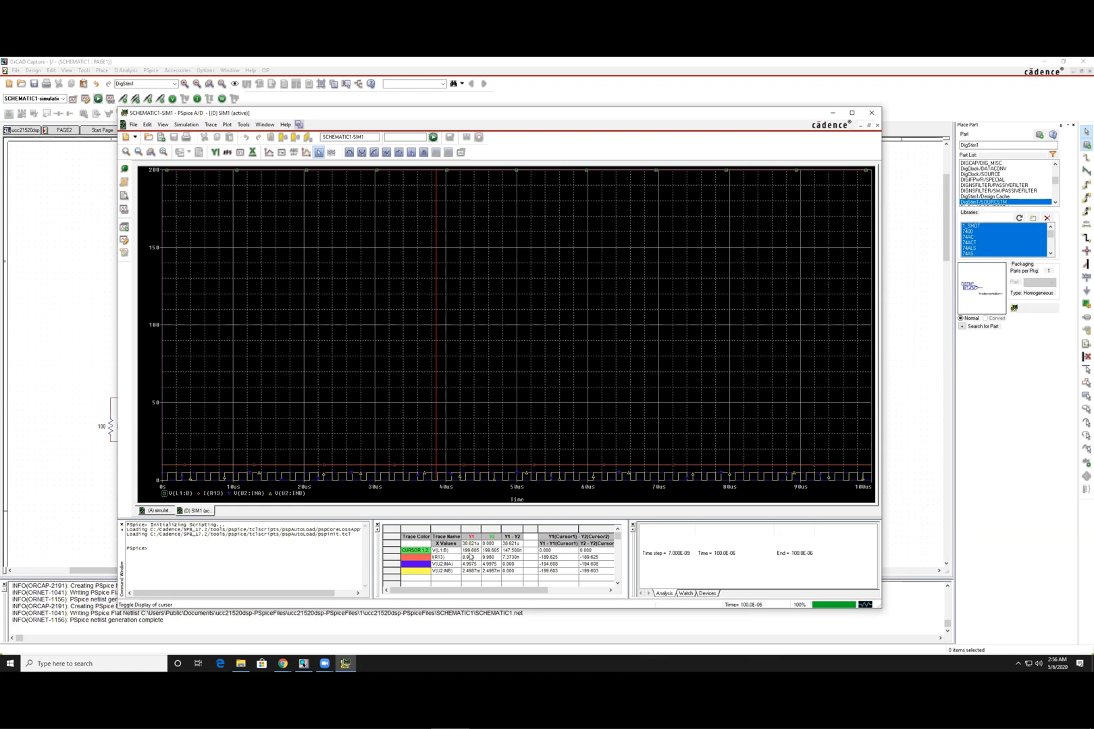
{"action": "left_click_drag", "start_coordinate": [436, 309], "coordinate": [334, 342]}
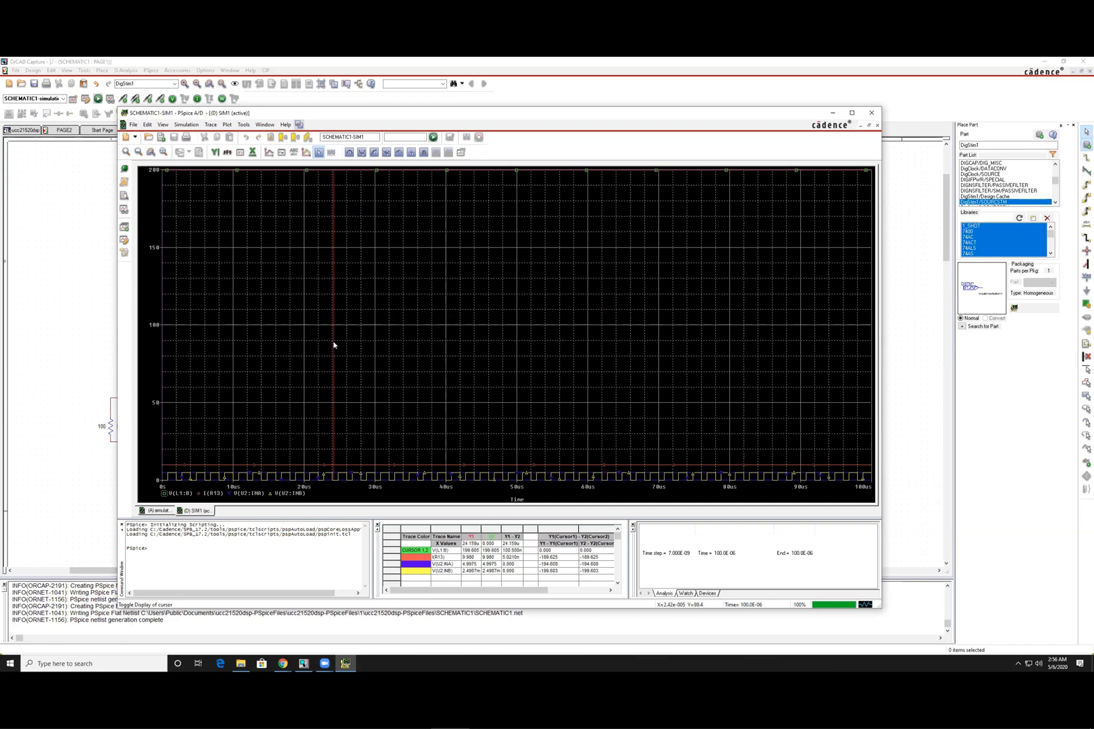
{"action": "left_click_drag", "start_coordinate": [334, 344], "coordinate": [468, 358]}
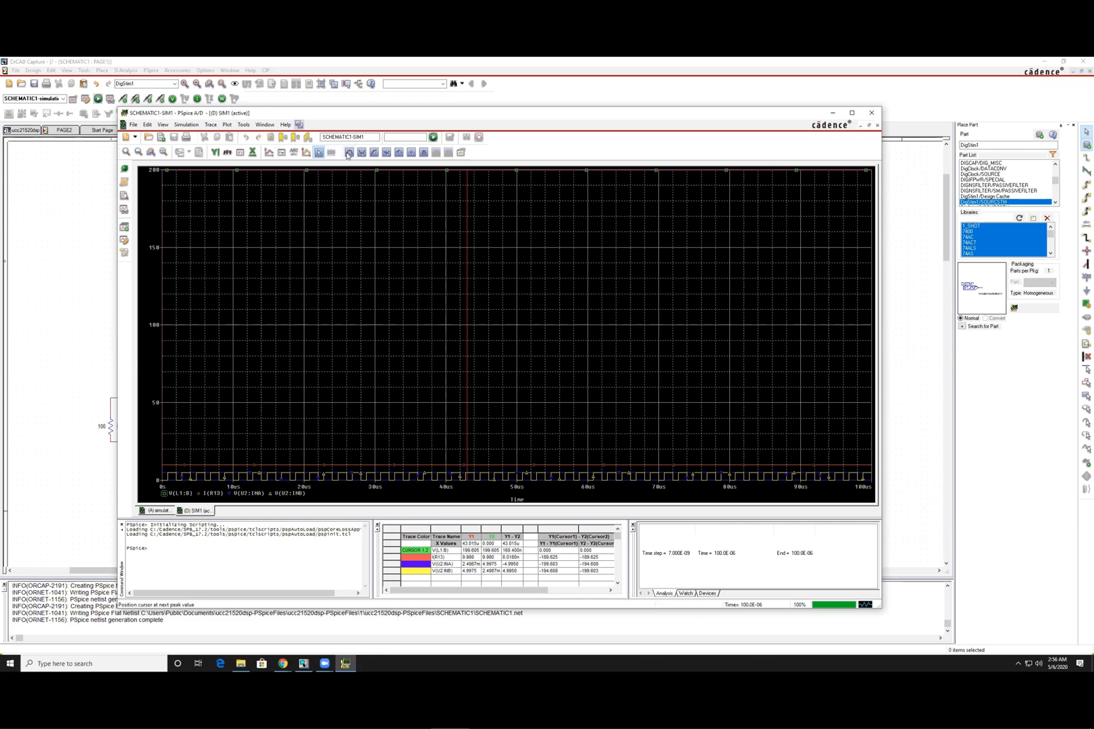
{"action": "left_click", "coordinate": [319, 152]}
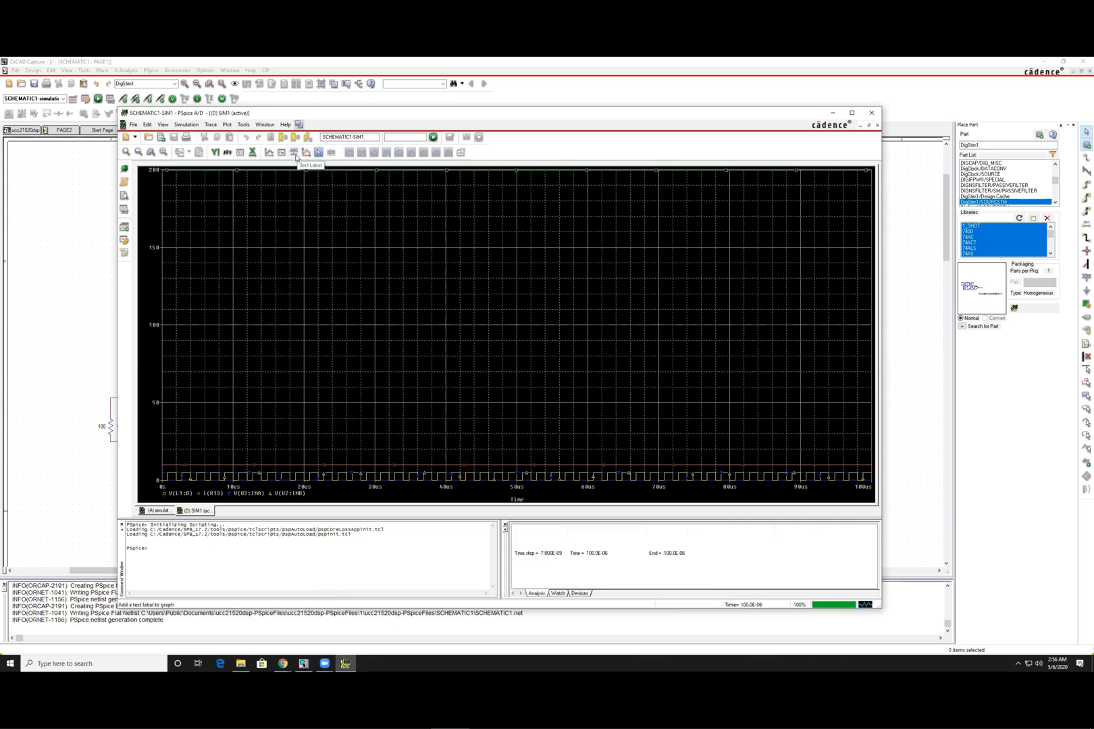
Step: Zoom in on the INA and INB pulses between about 32.5 us and 48 us, including the R13 current trace
{"action": "right_click", "coordinate": [386, 394]}
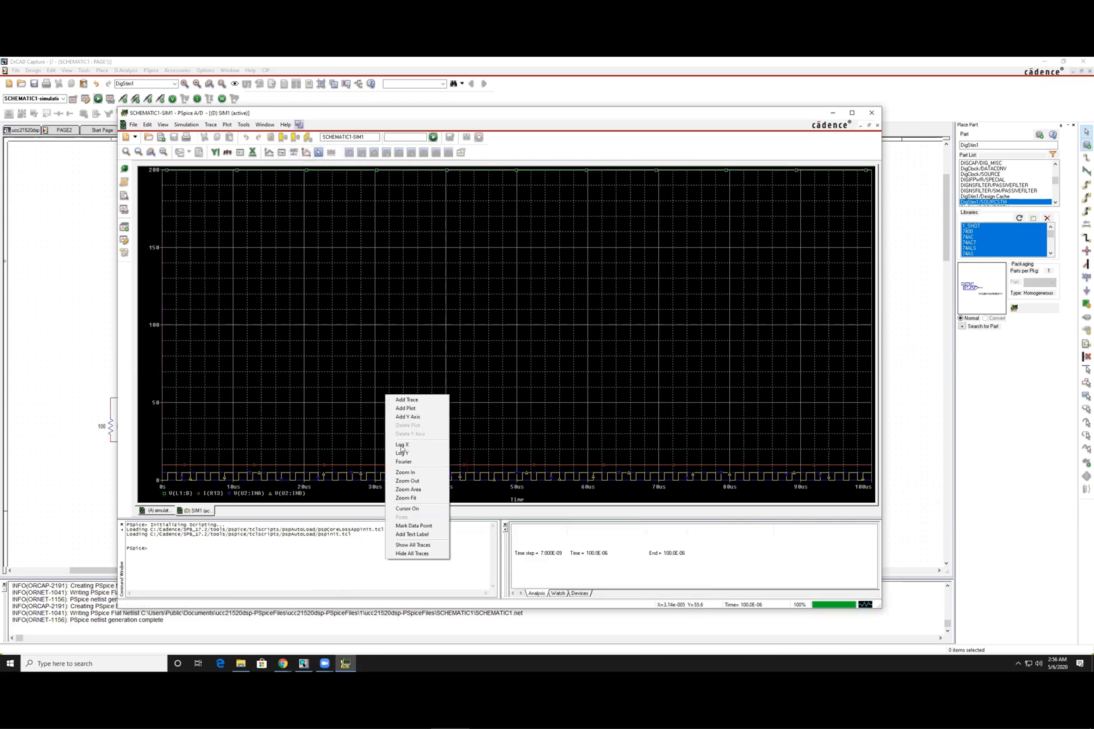
{"action": "left_click", "coordinate": [408, 489]}
{"action": "left_click_drag", "start_coordinate": [394, 466], "coordinate": [508, 487]}
{"action": "right_click", "coordinate": [259, 274]}
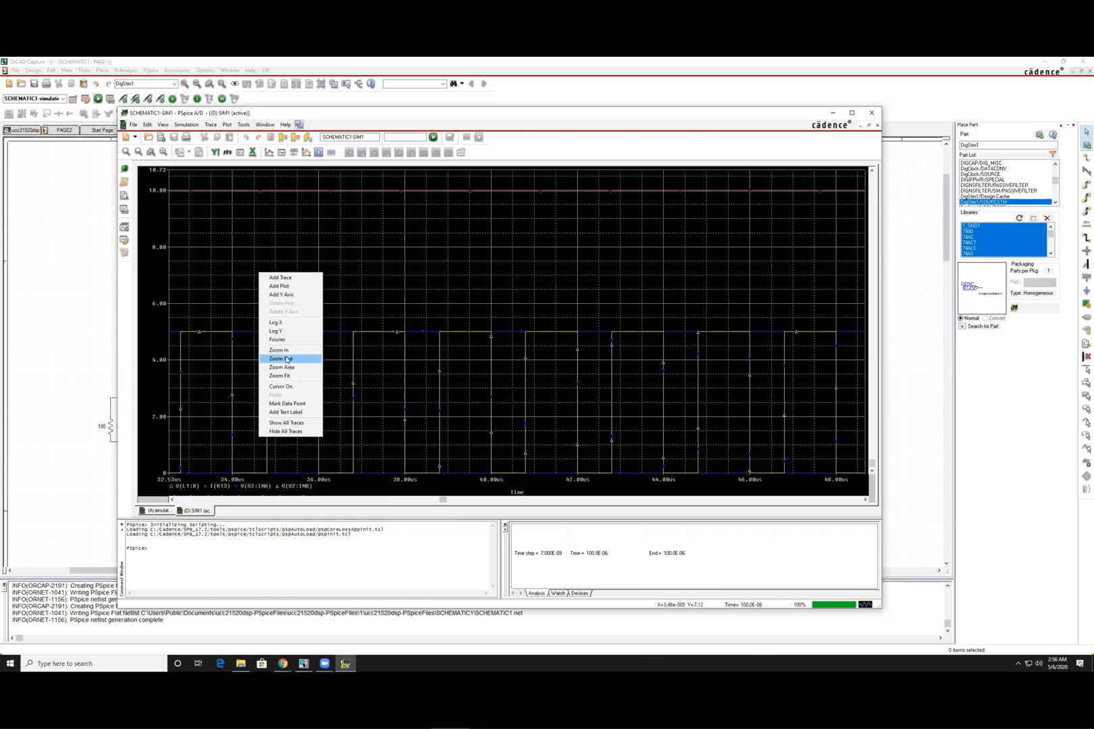
{"action": "left_click", "coordinate": [396, 289]}
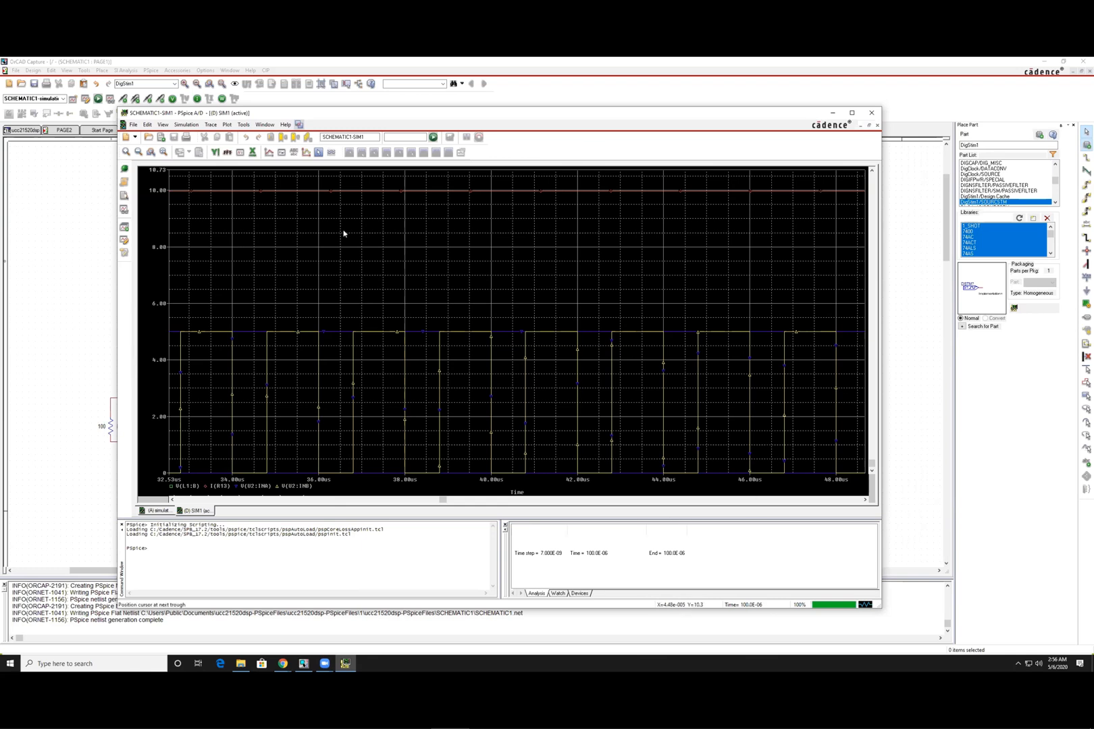
{"action": "right_click", "coordinate": [339, 280]}
{"action": "left_click", "coordinate": [396, 251]}
{"action": "right_click", "coordinate": [343, 216]}
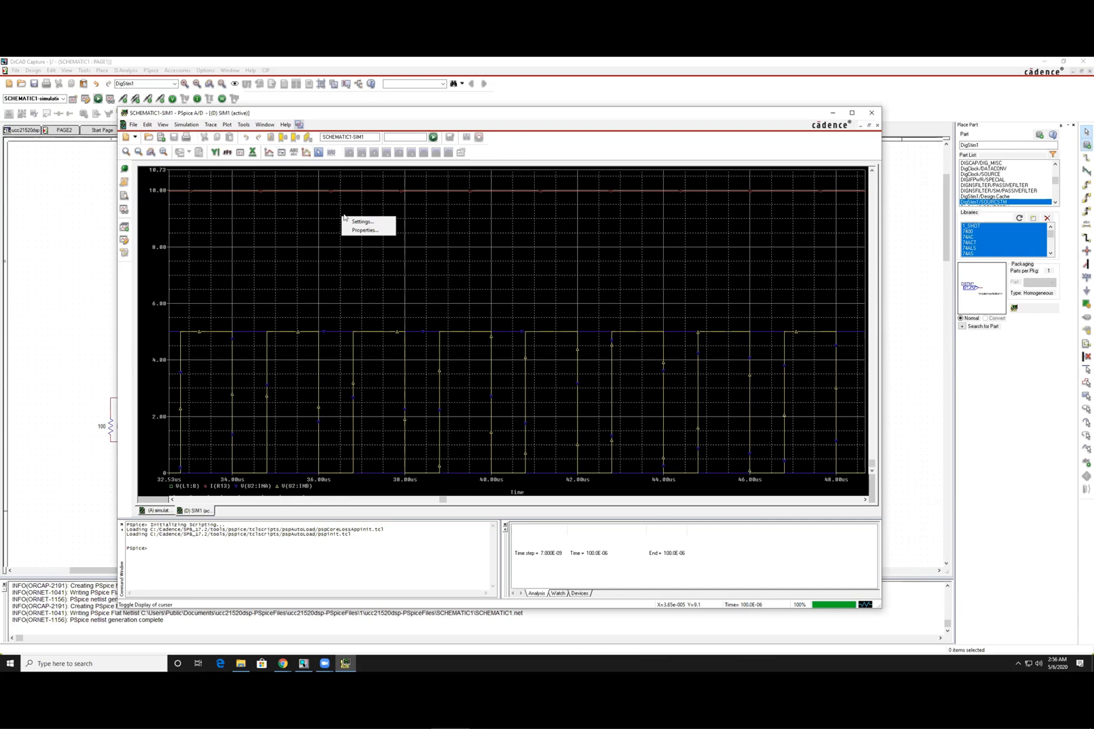
Step: Zoom the SIM1 plot out twice to view more INA and INB cycles alongside the R13 current
{"action": "right_click", "coordinate": [367, 272]}
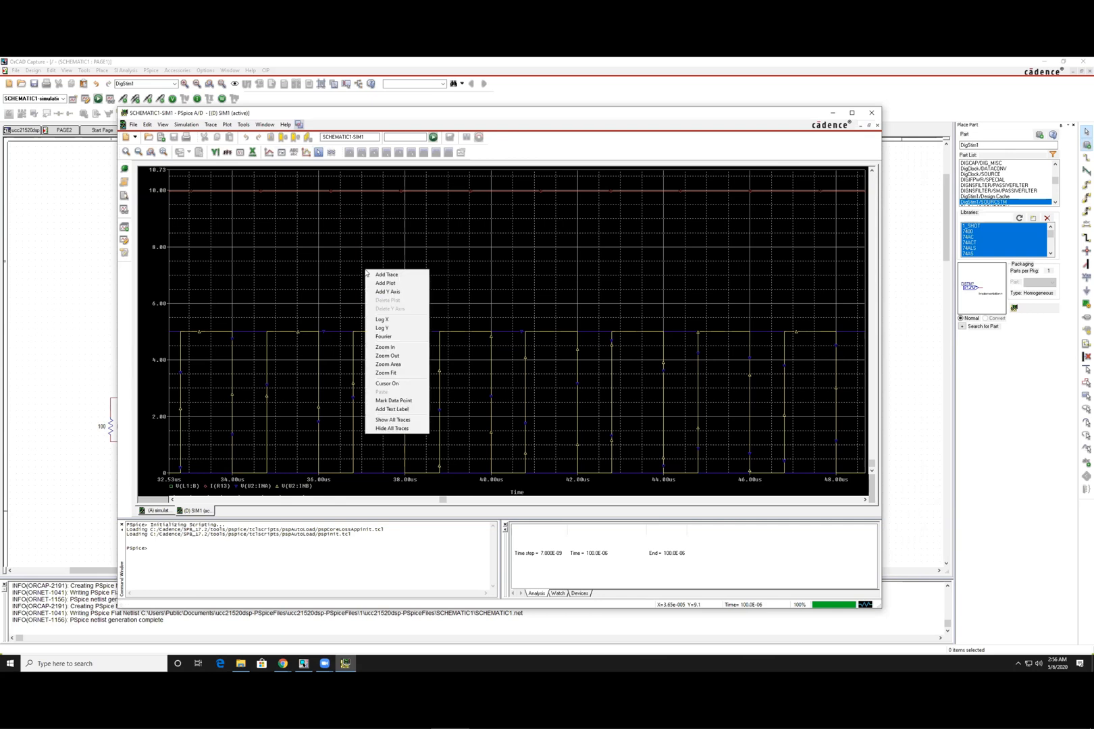
{"action": "left_click", "coordinate": [406, 356]}
{"action": "right_click", "coordinate": [443, 334]}
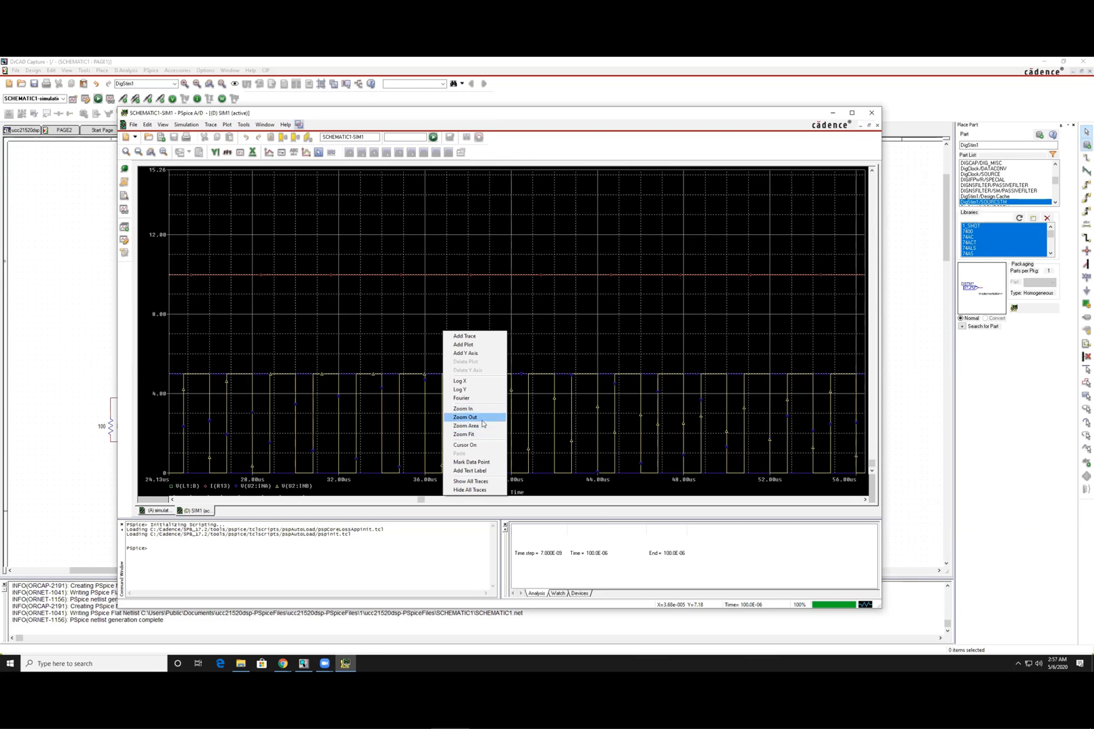
{"action": "left_click", "coordinate": [482, 420]}
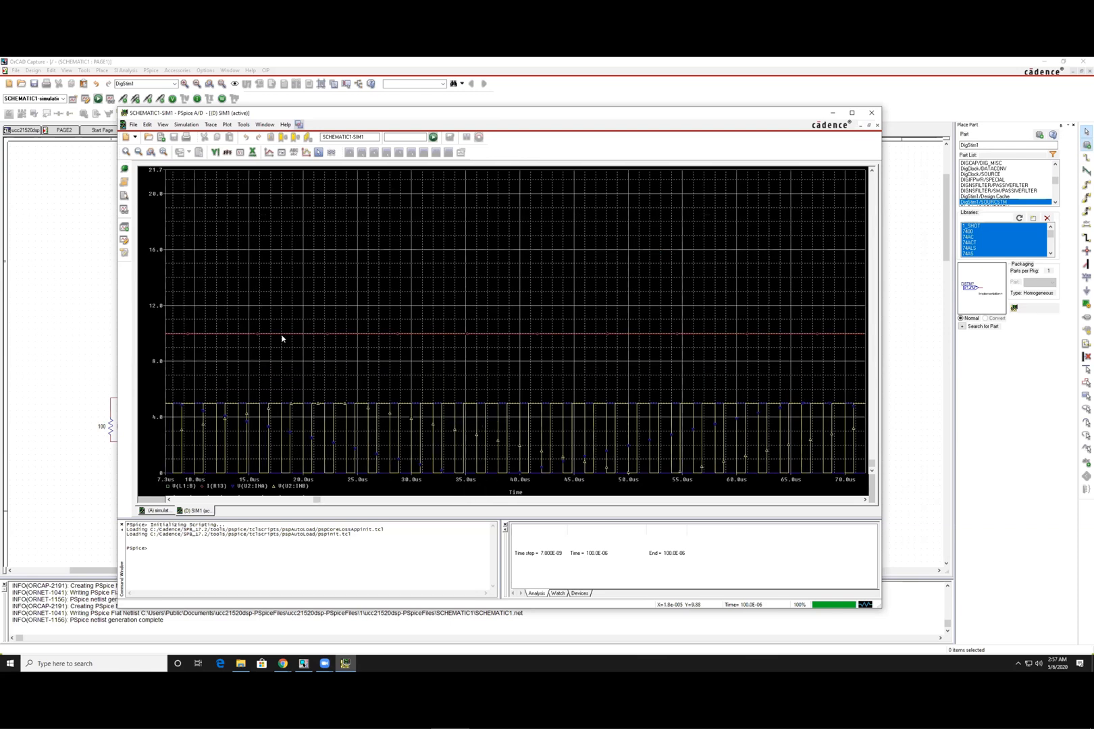